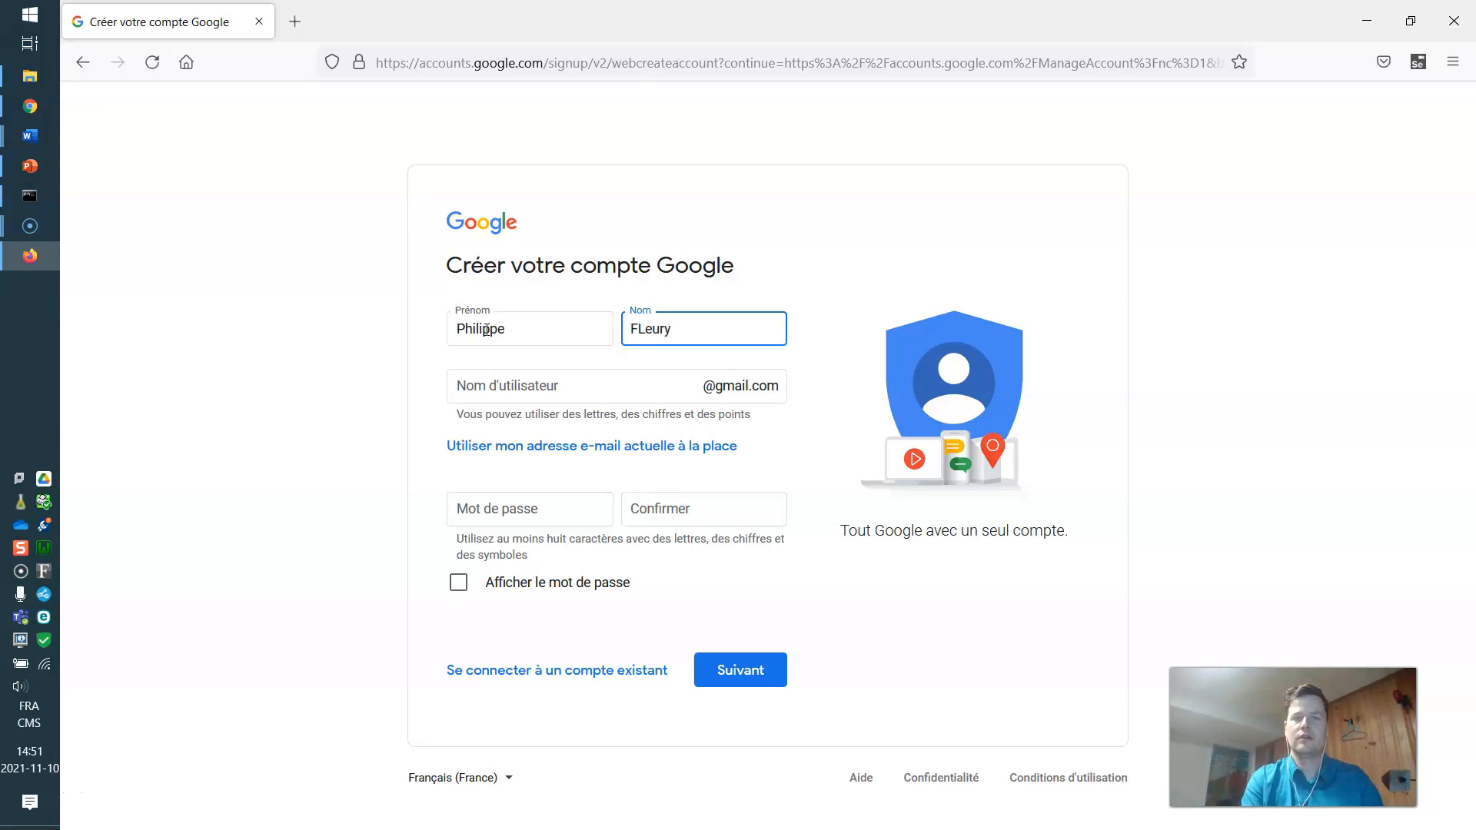
# Enter an available username for the new Google account, replacing one that was taken.
pyautogui.press('Tab')
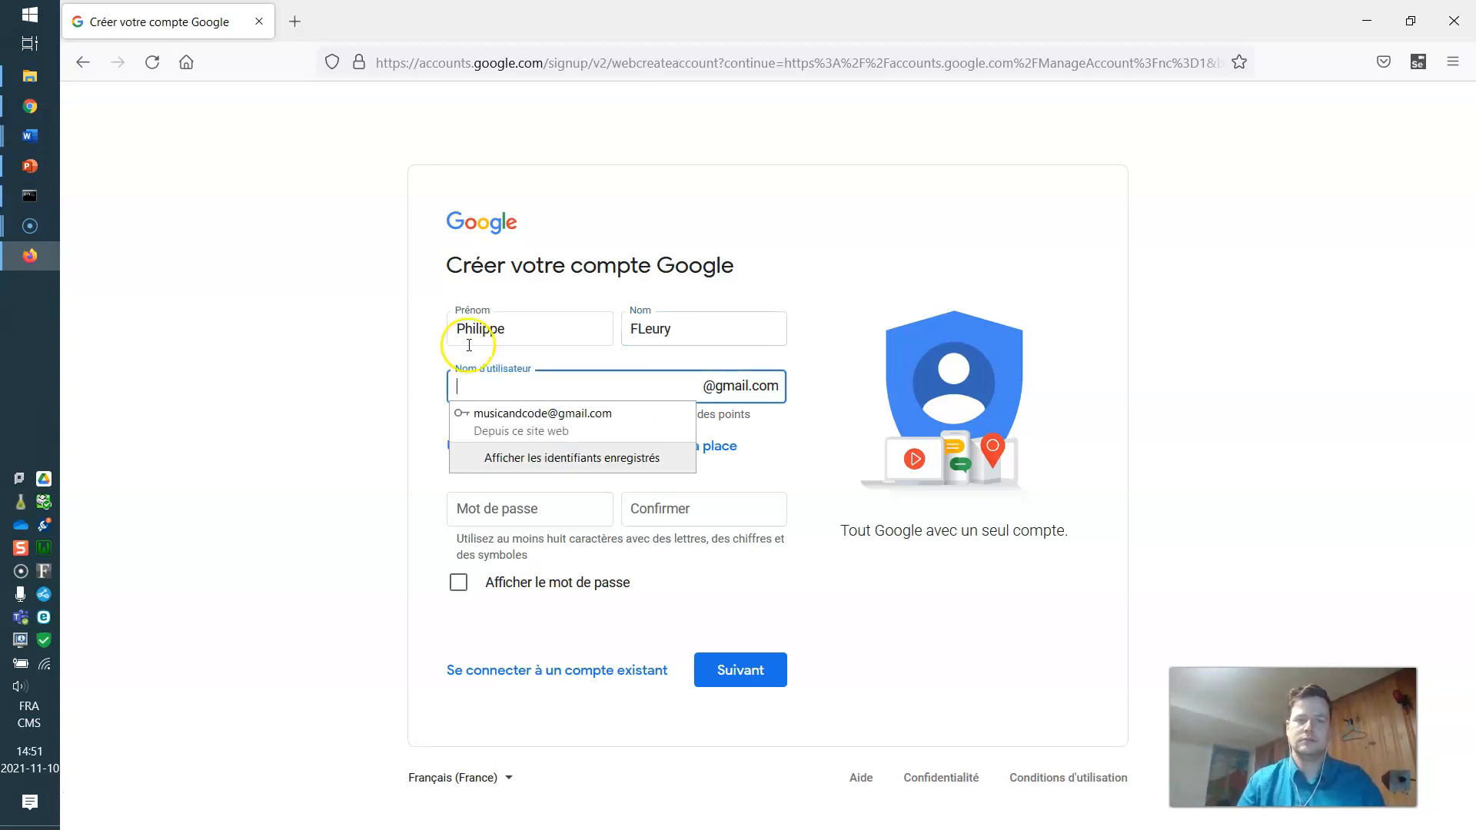
pyautogui.click(326, 395)
pyautogui.click(480, 384)
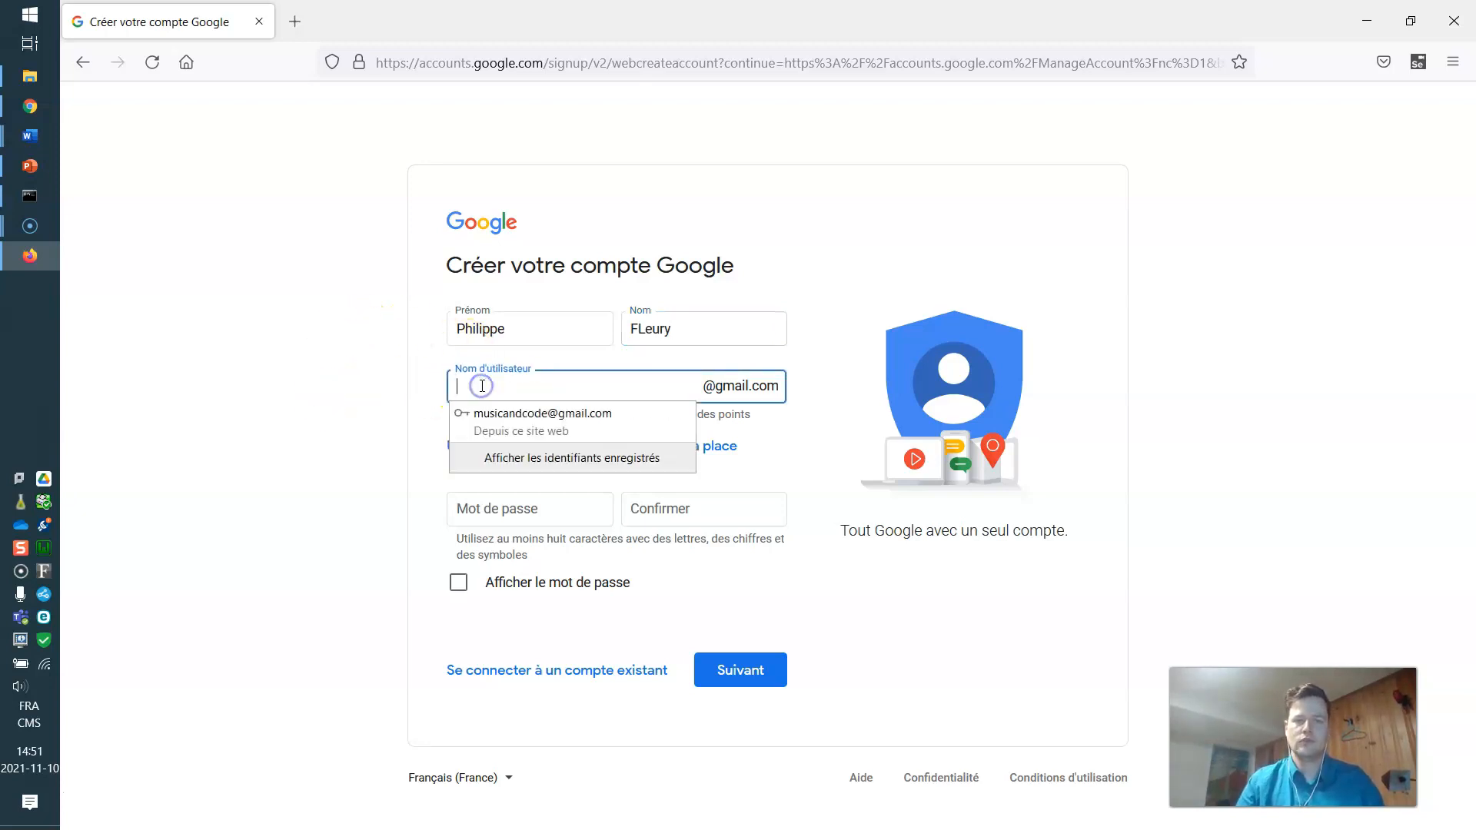
pyautogui.click(399, 423)
pyautogui.click(526, 391)
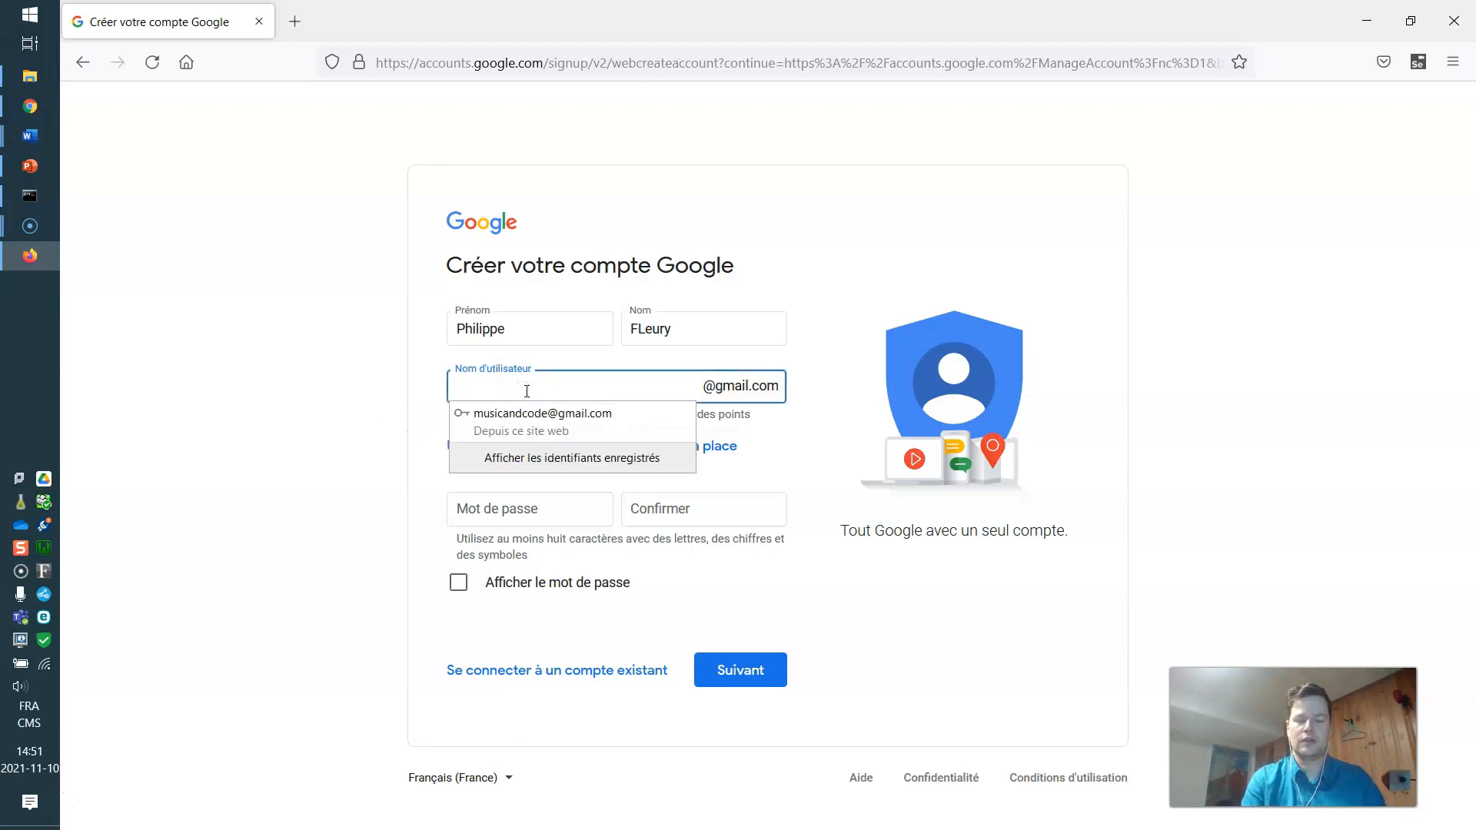
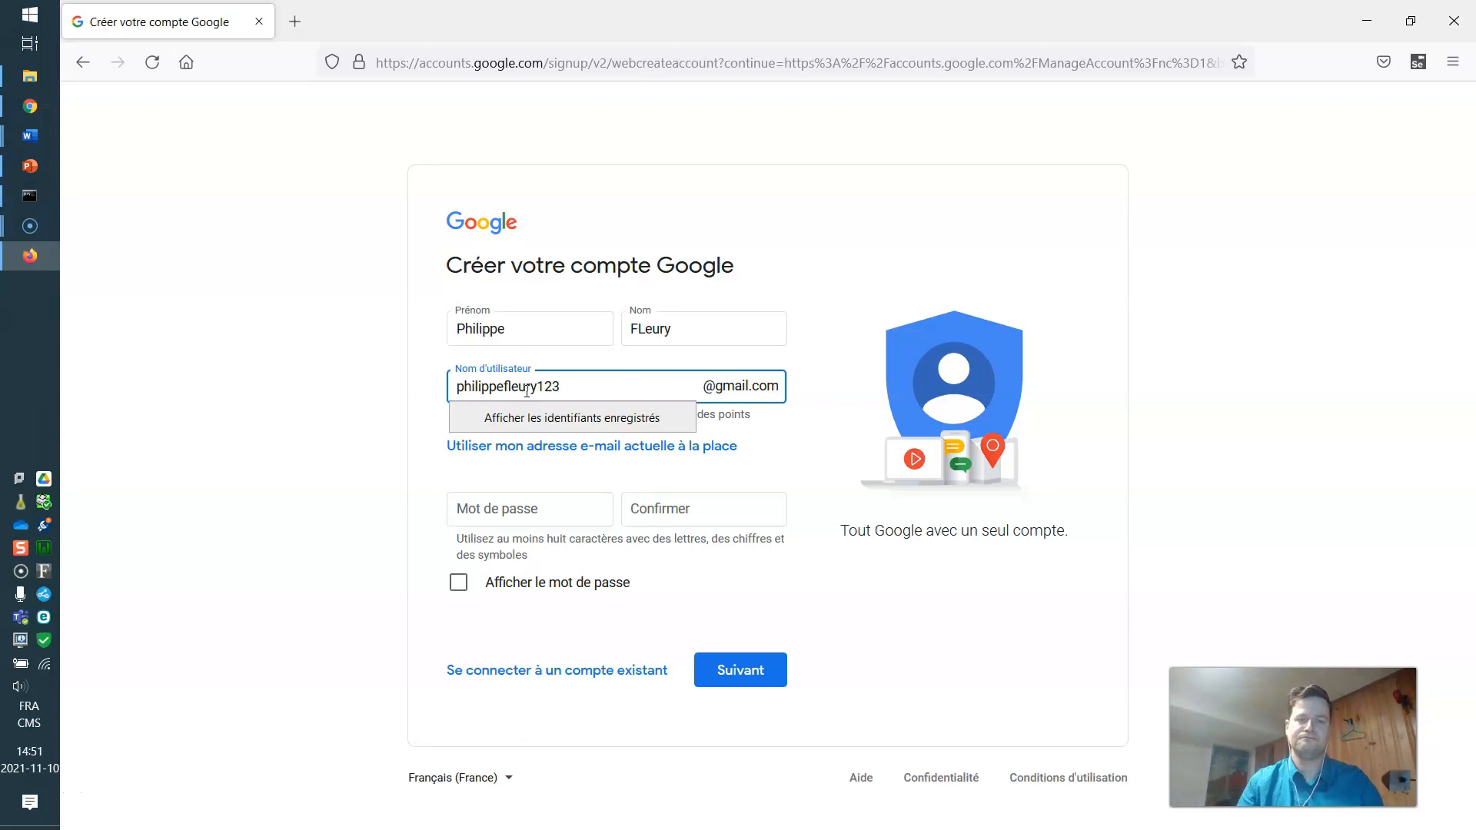
pyautogui.click(463, 504)
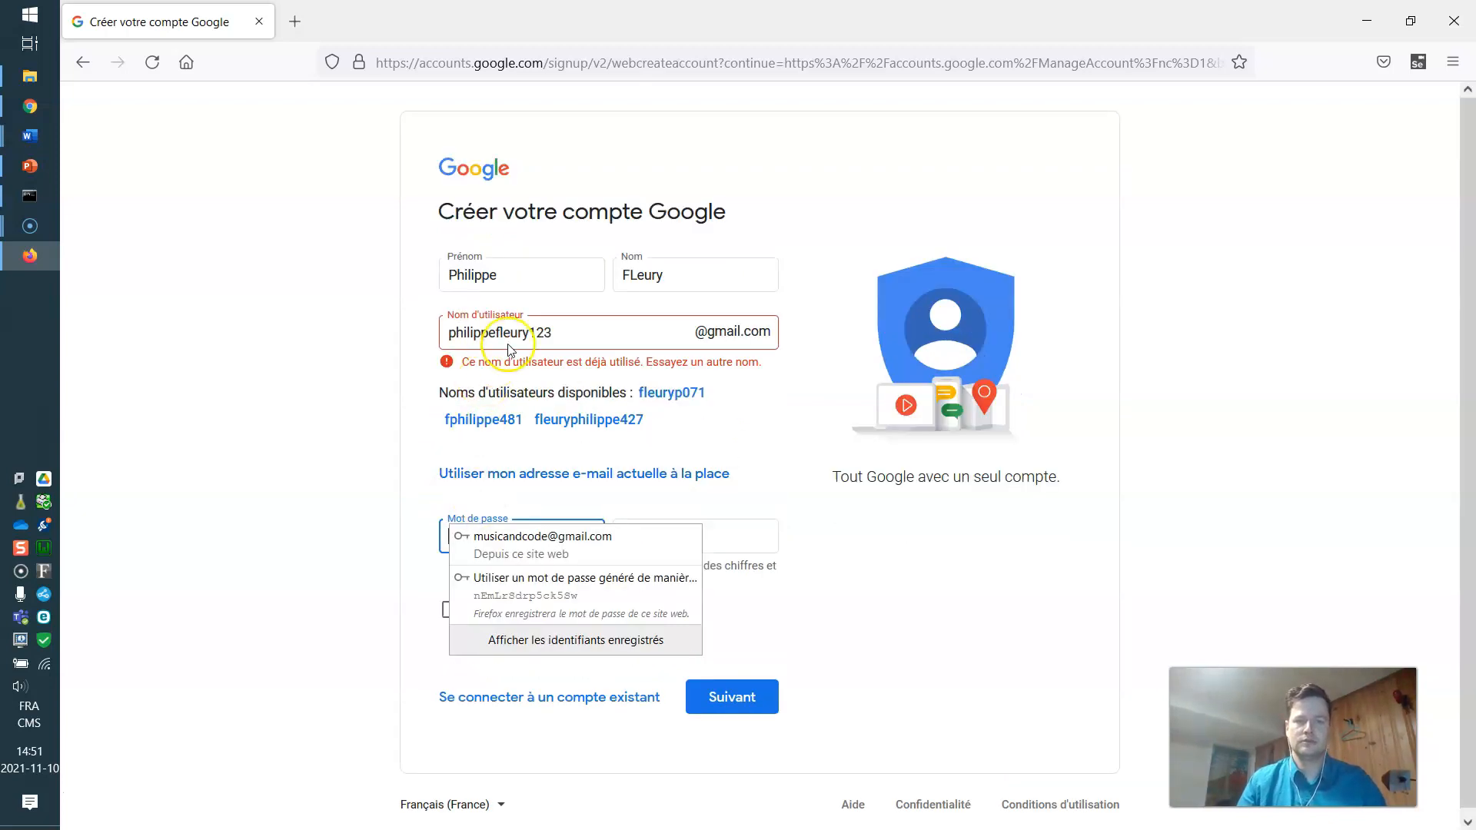
pyautogui.click(565, 329)
pyautogui.click(349, 353)
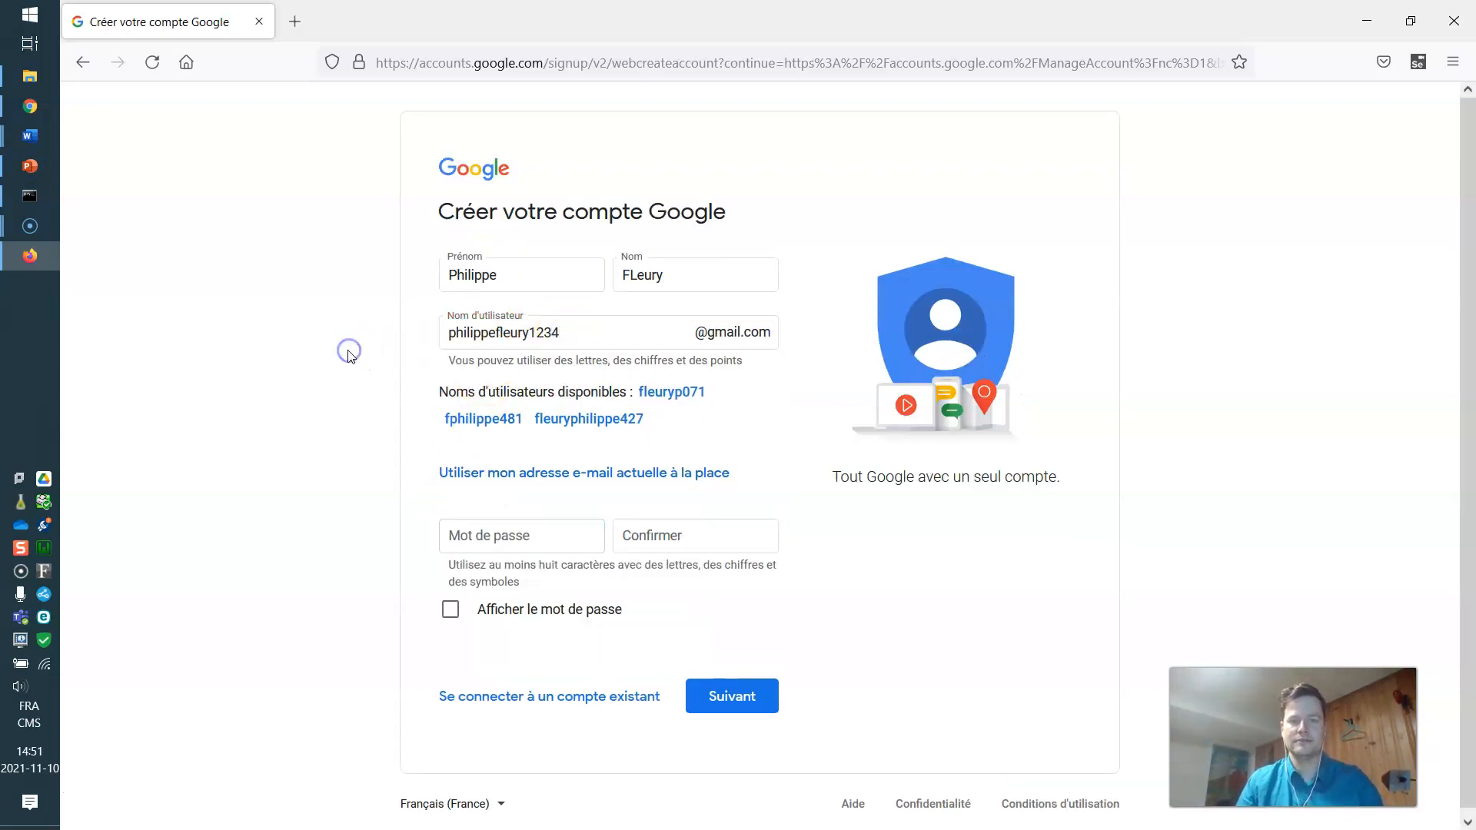
# Enter the account password, retype the matching confirmation, and submit it.
pyautogui.click(494, 534)
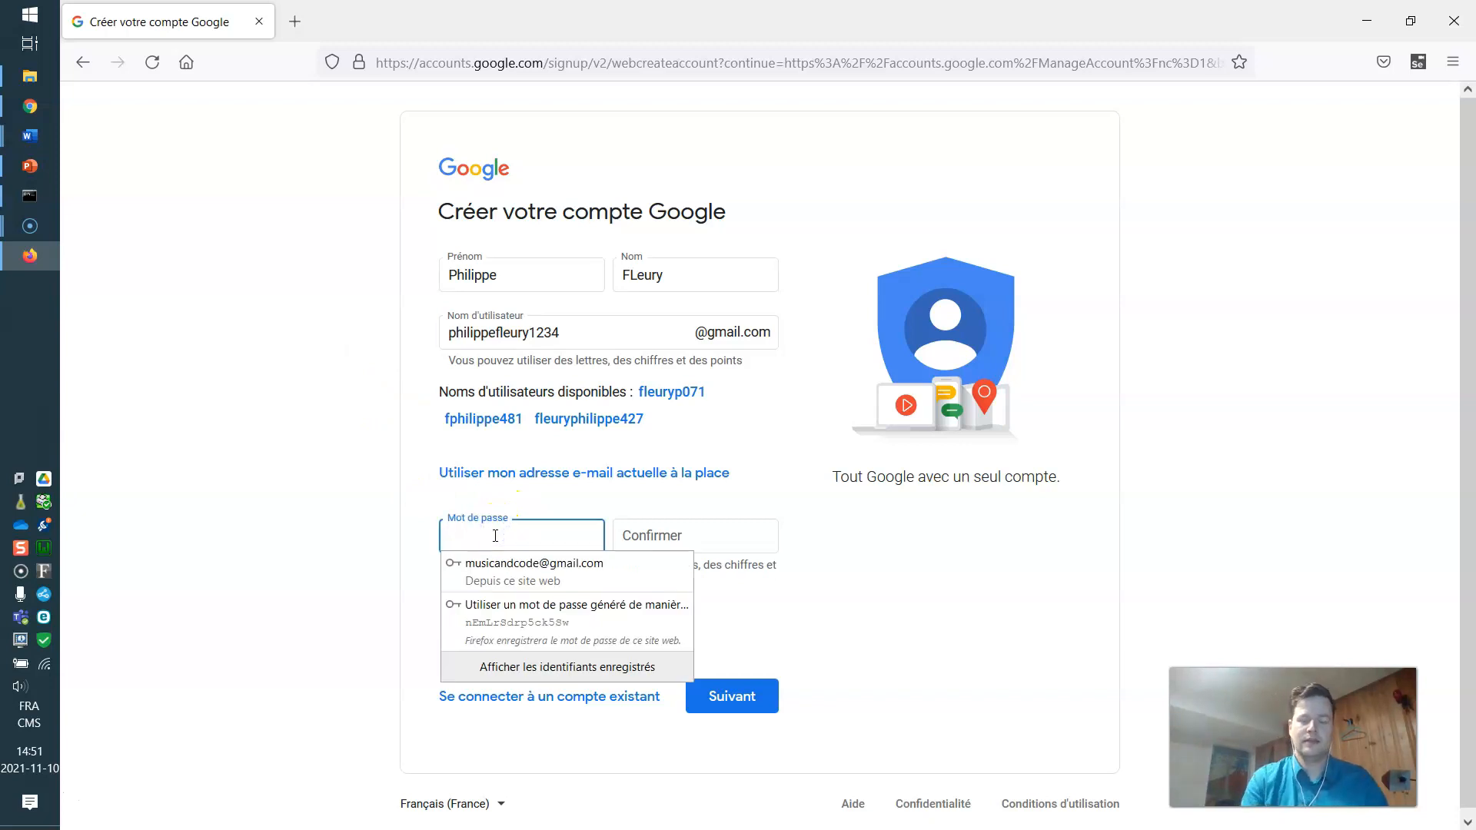
pyautogui.write('a')
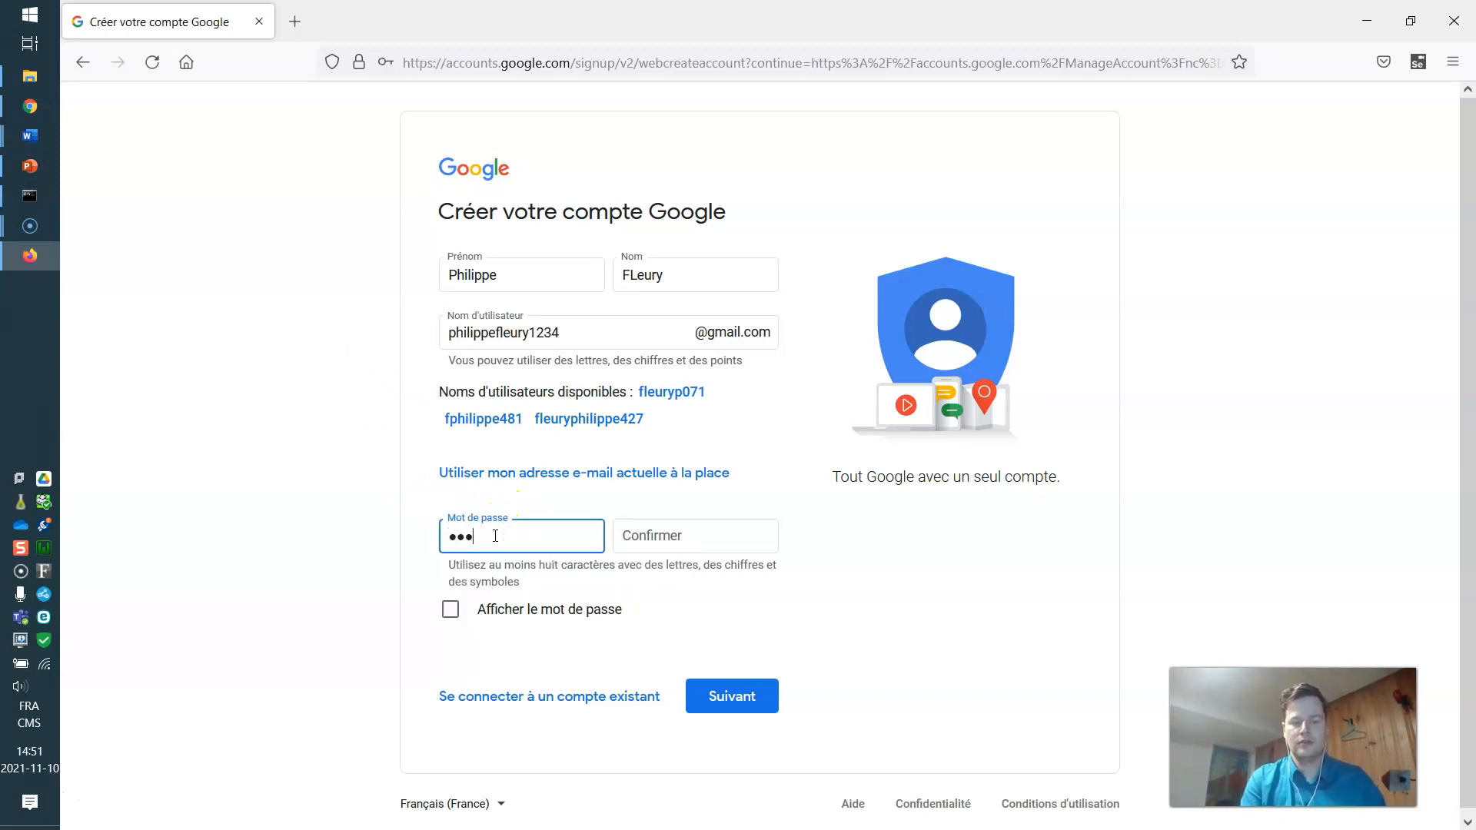
pyautogui.press('Tab')
pyautogui.write('aa')
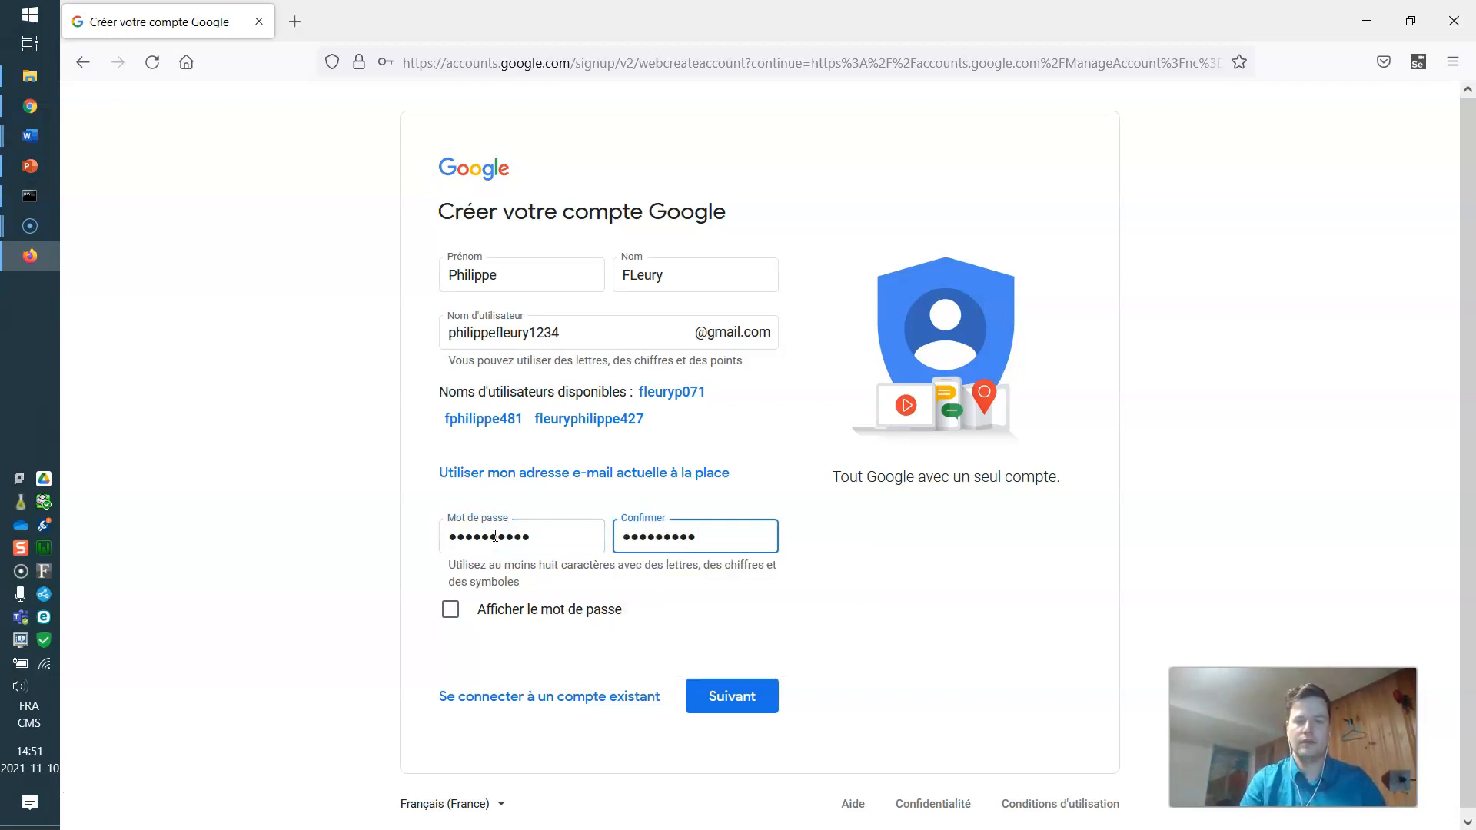
pyautogui.click(728, 696)
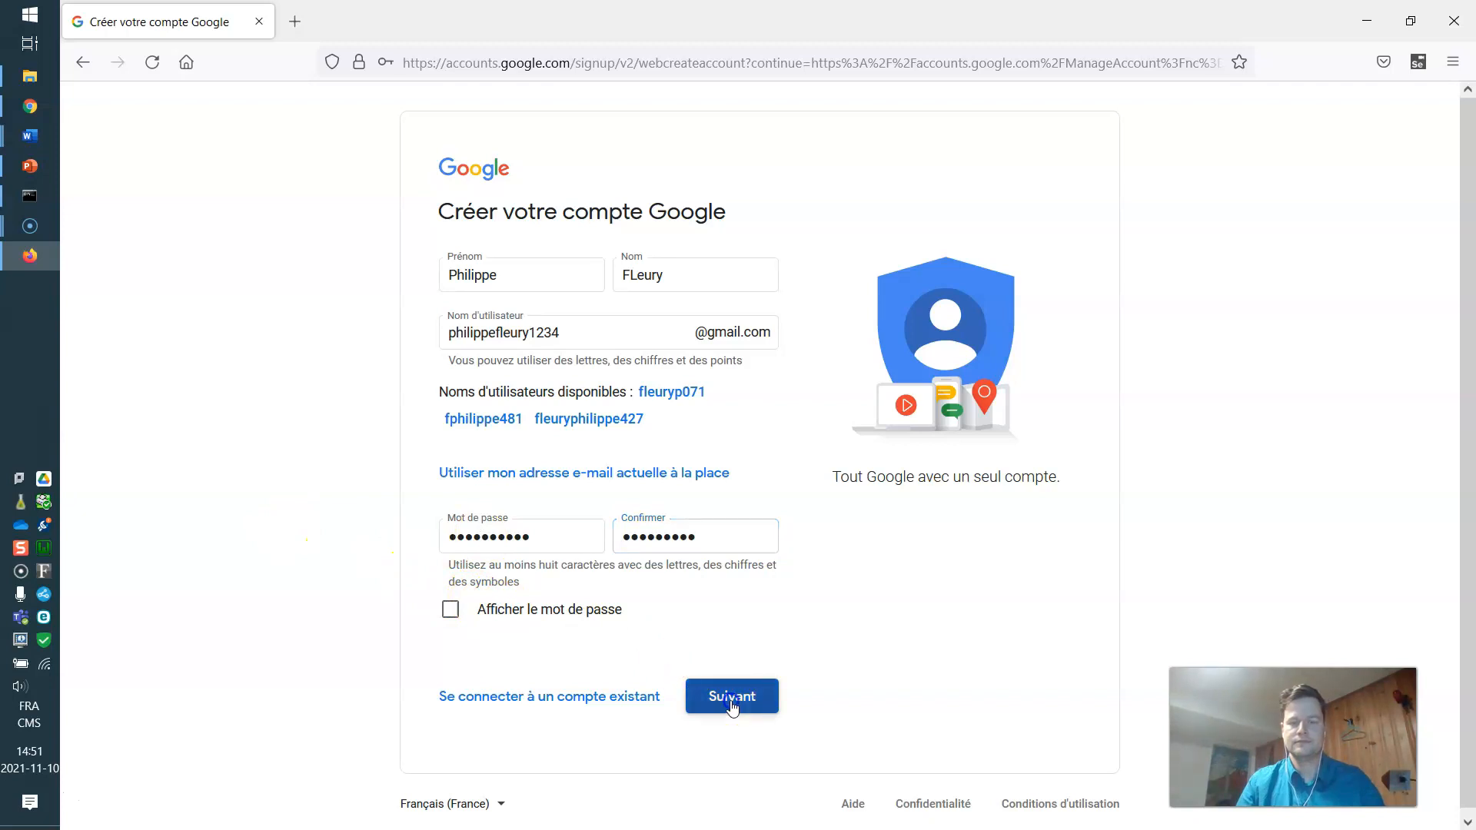
pyautogui.click(685, 547)
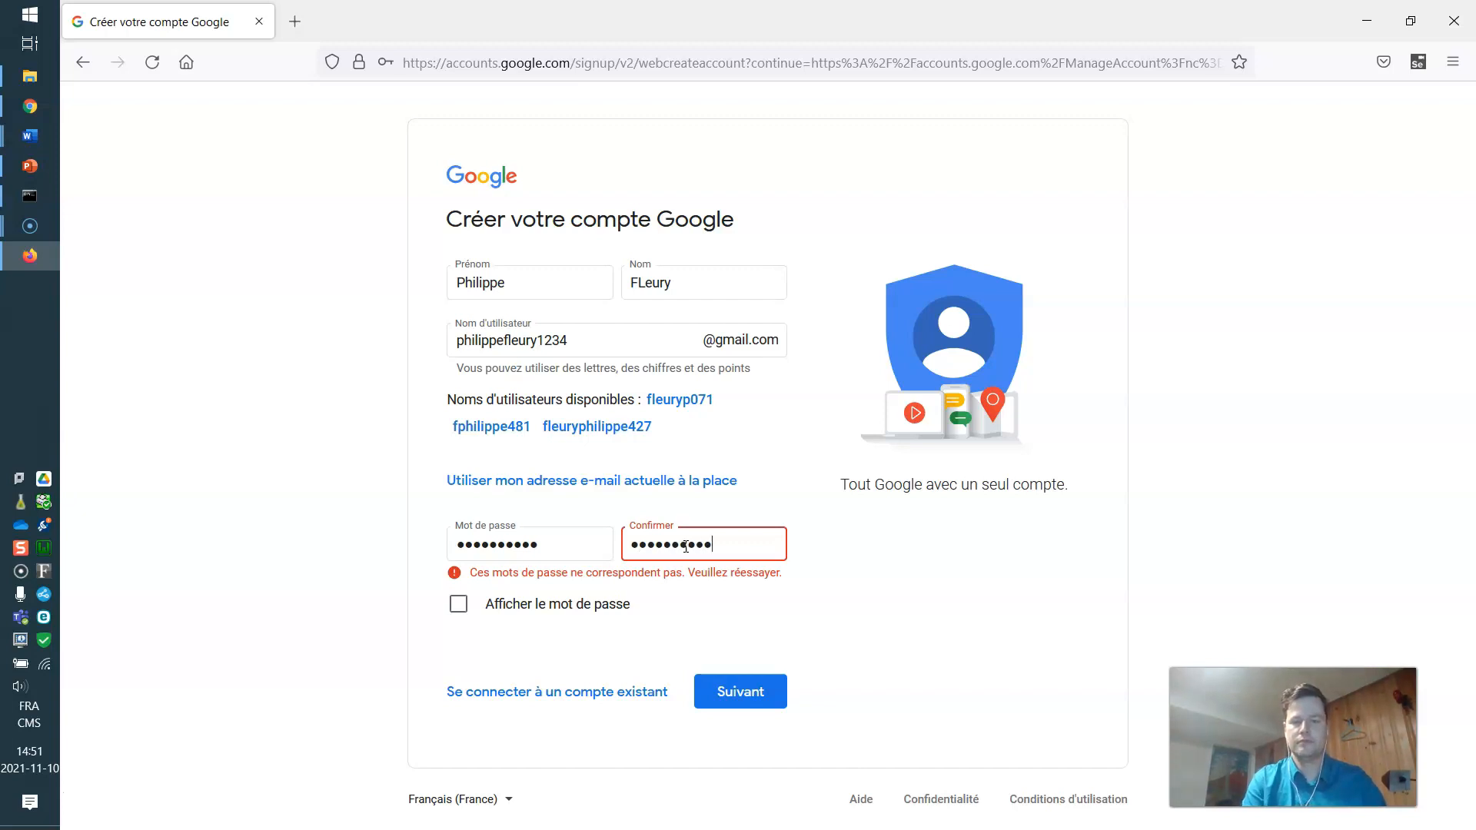
pyautogui.click(735, 694)
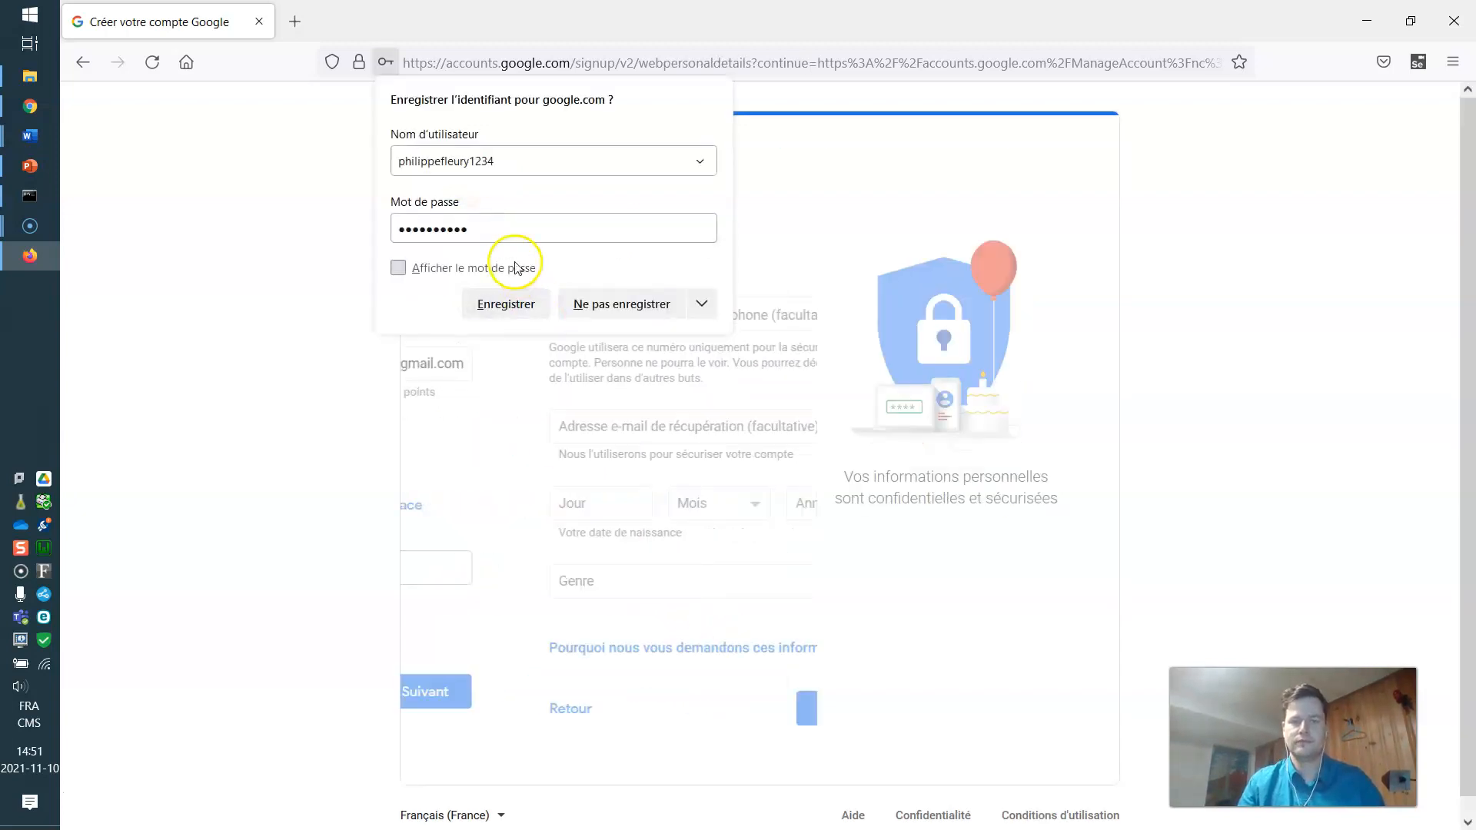
# Save the login in Firefox, skip the phone number, and accept Google's terms.
pyautogui.click(496, 306)
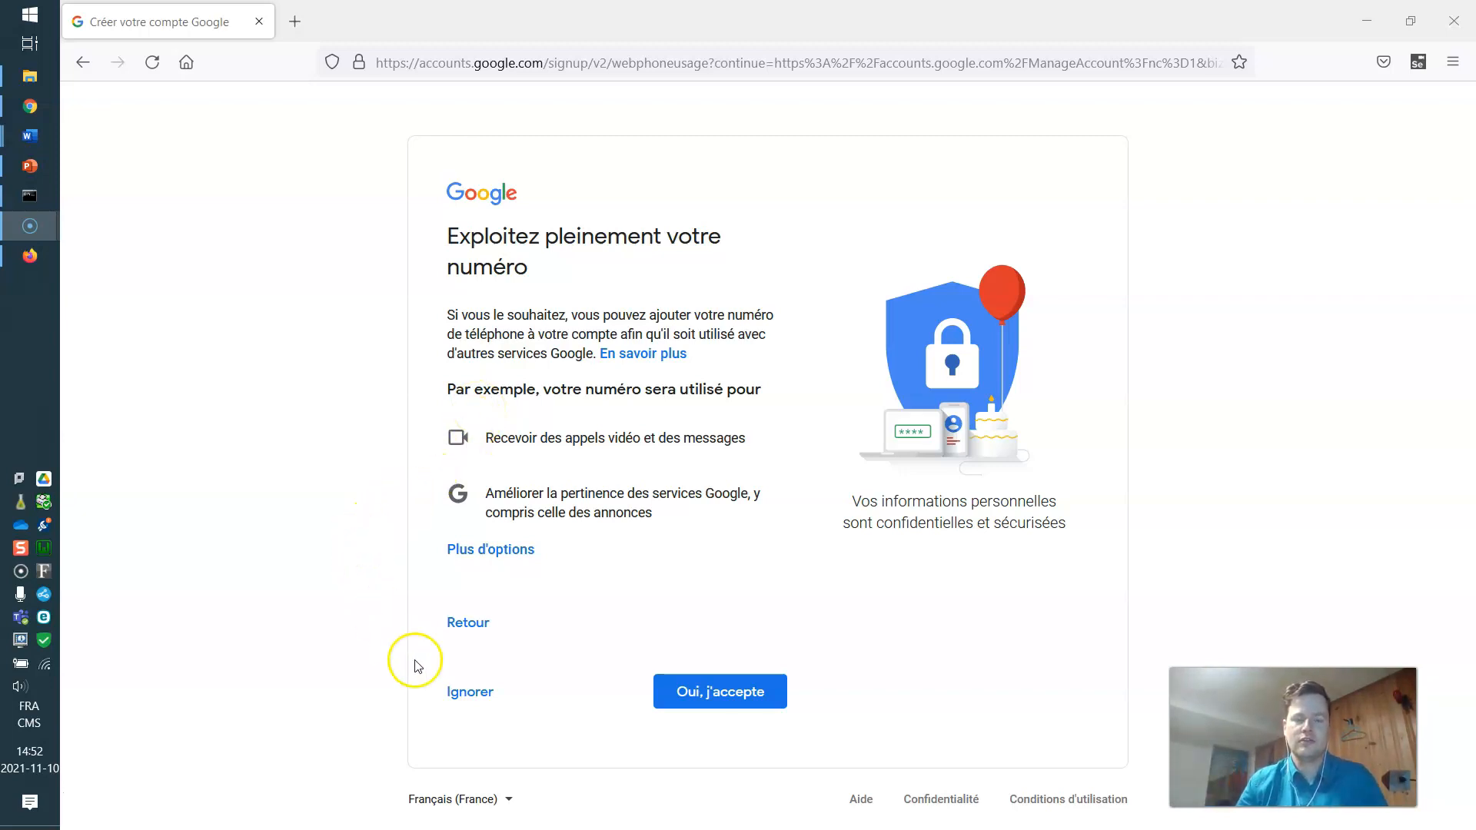
pyautogui.click(470, 692)
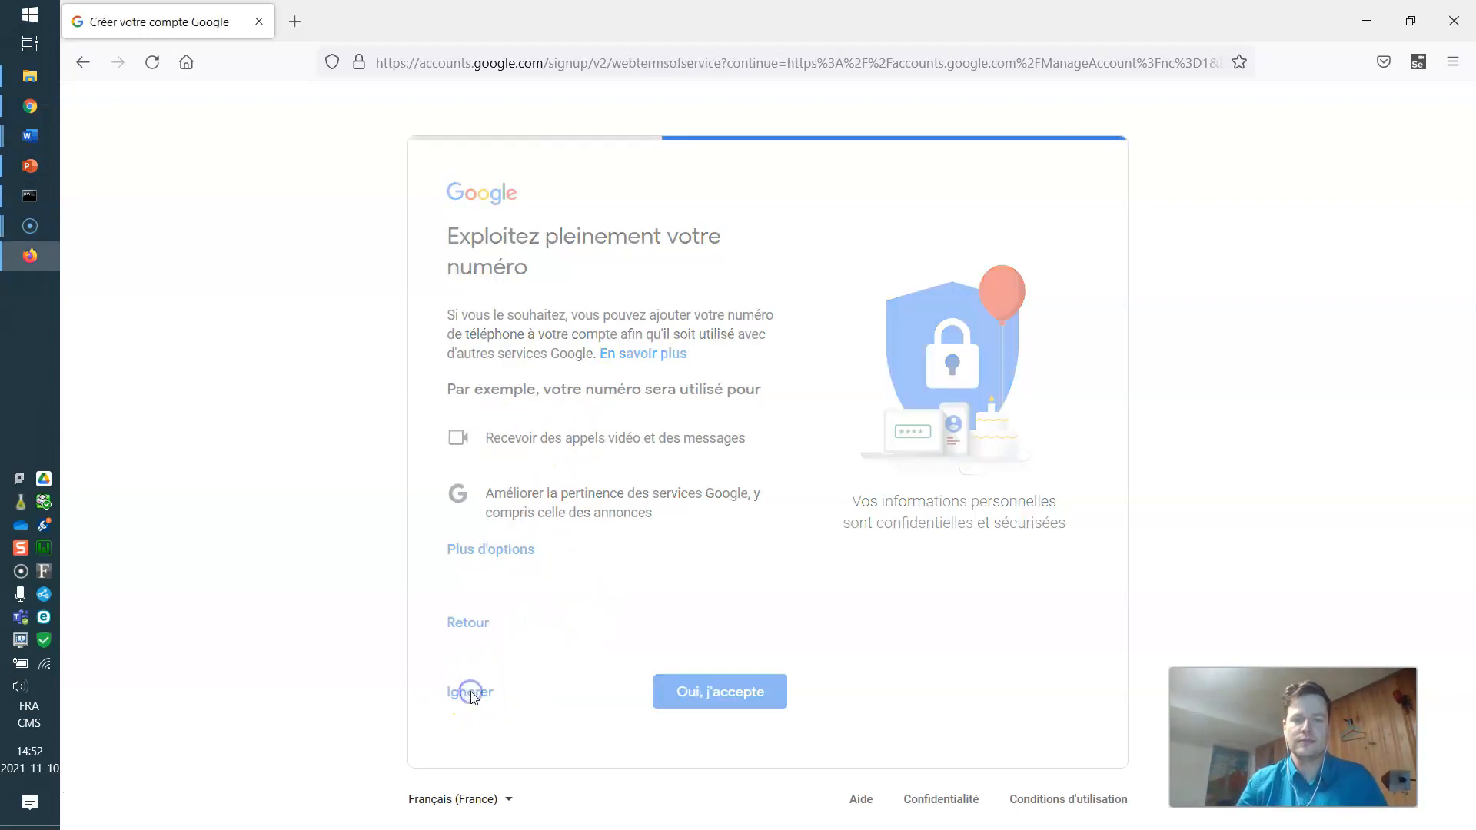
pyautogui.scroll(-15, 554, 538)
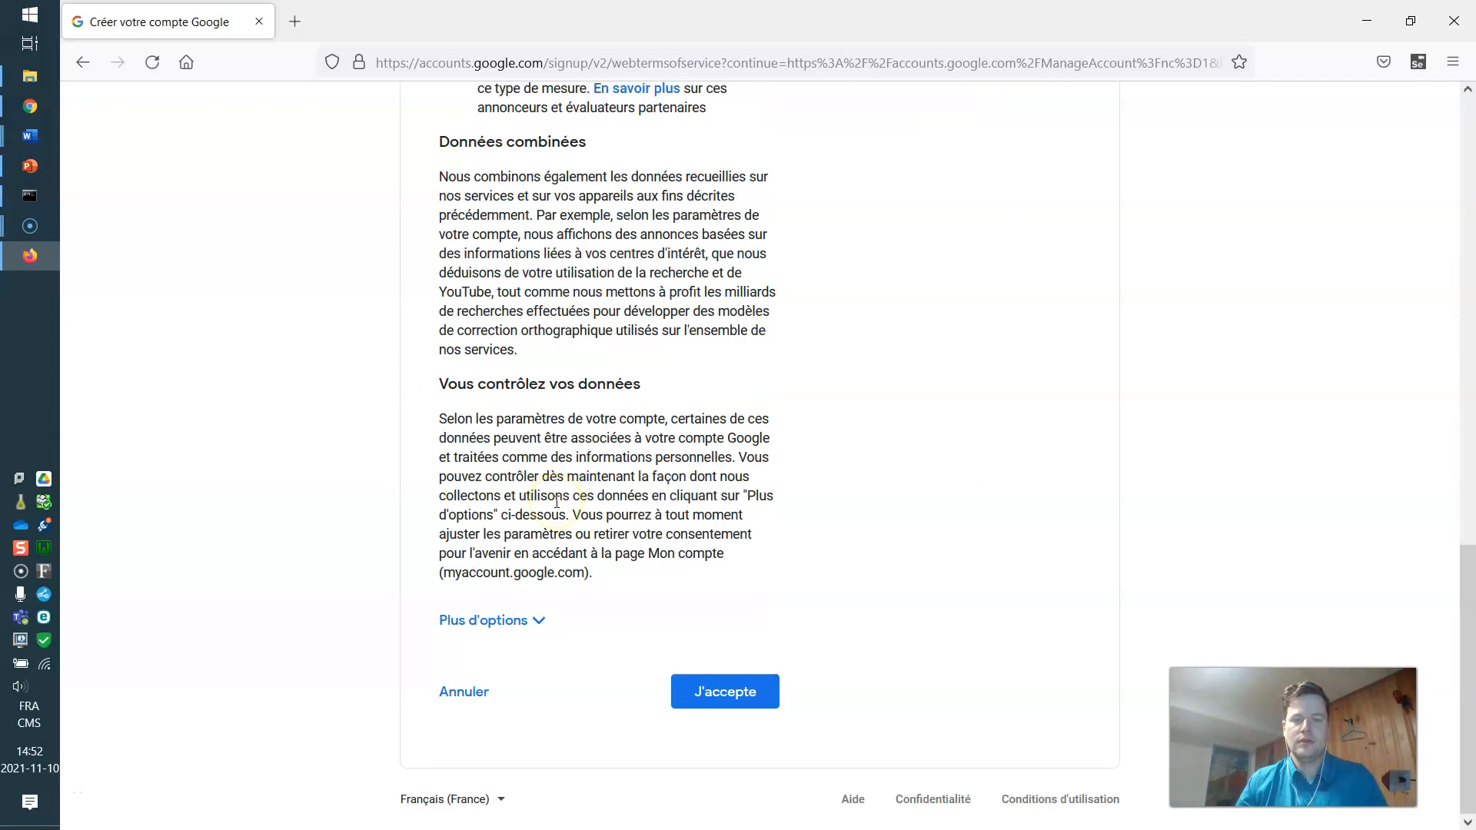
pyautogui.click(734, 696)
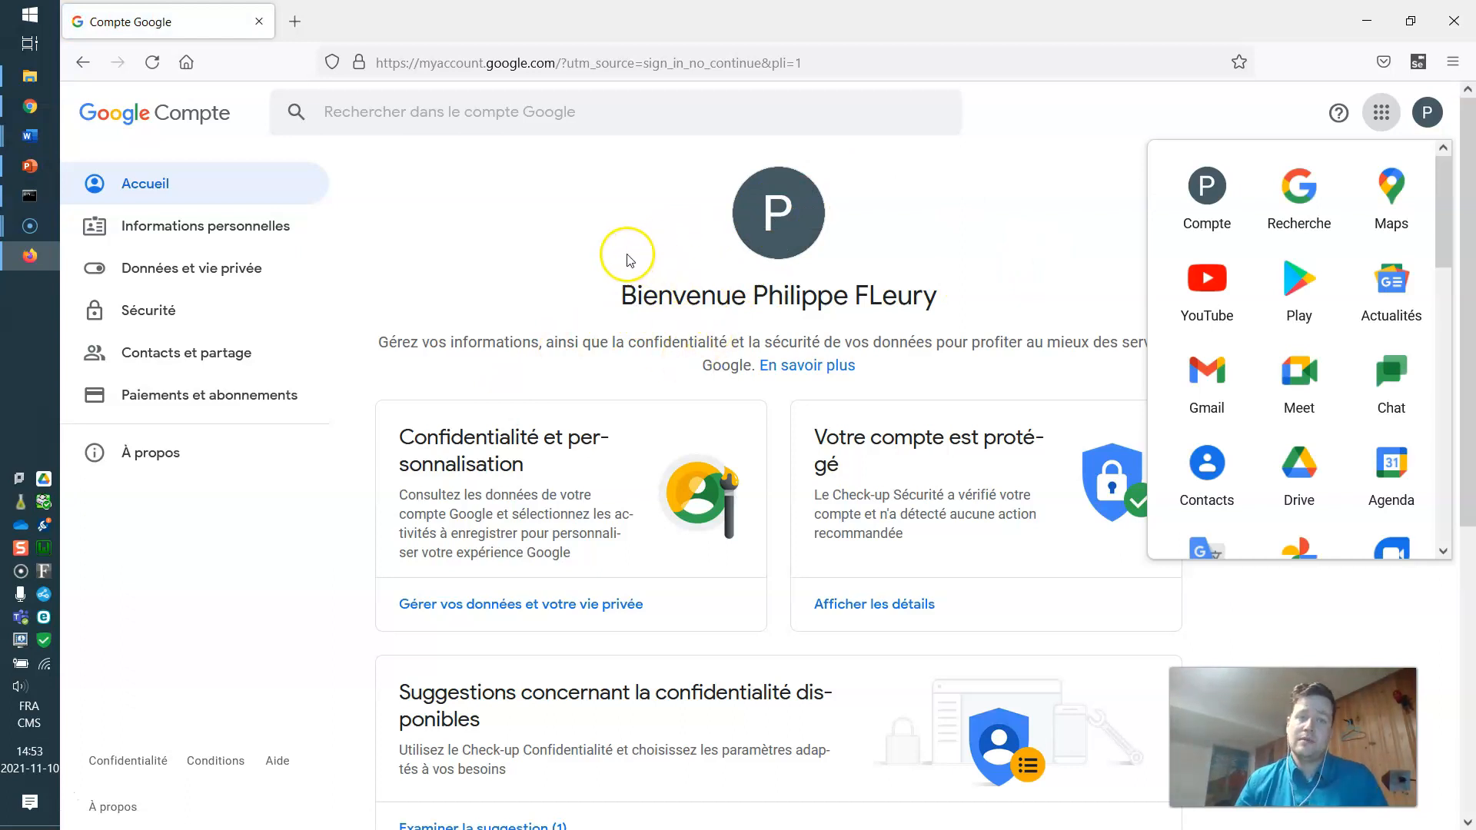
# Search Google for 'google analytics' and open the Google Analytics site.
pyautogui.click(433, 65)
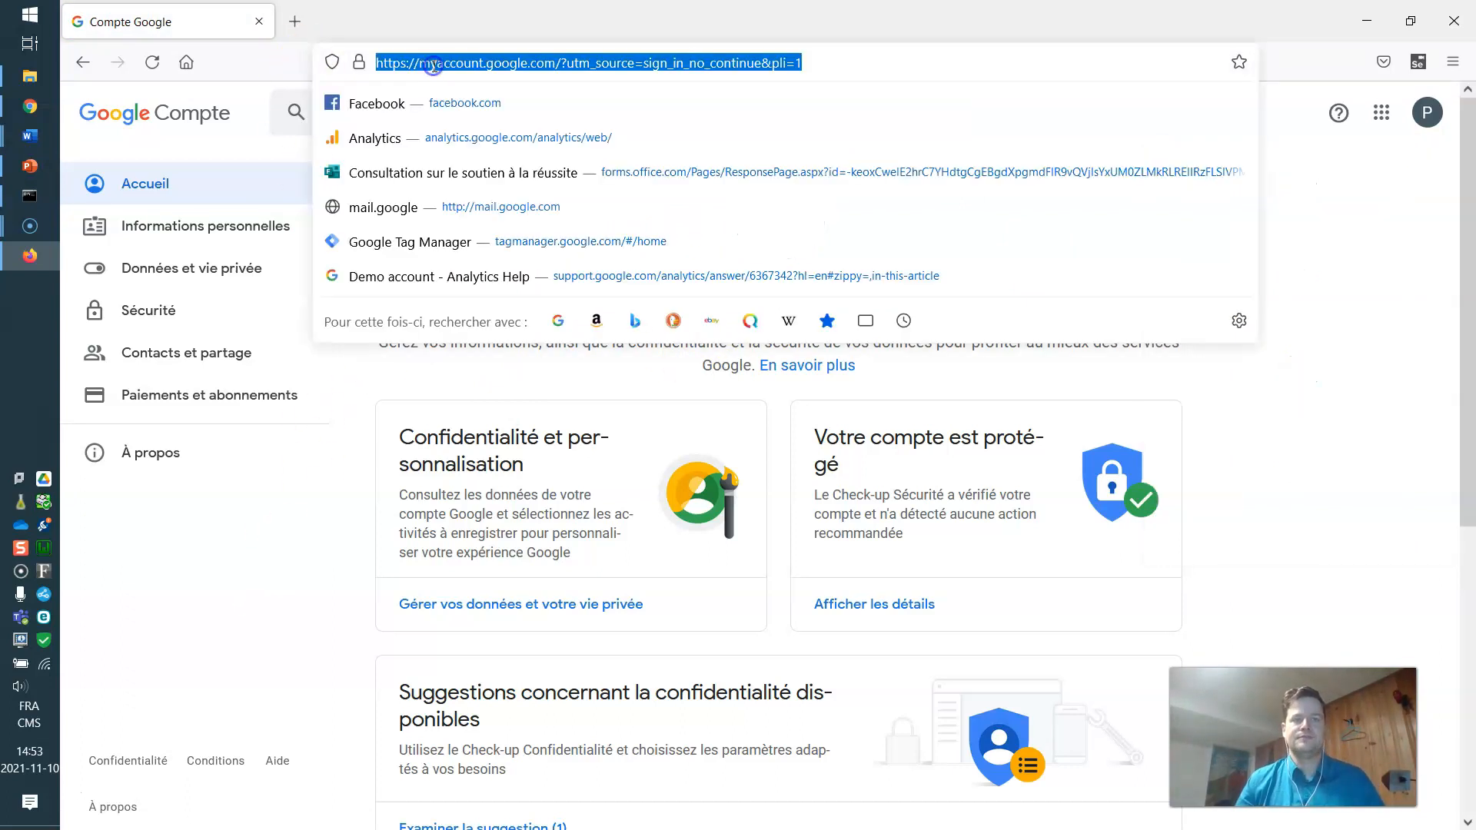
pyautogui.write('google')
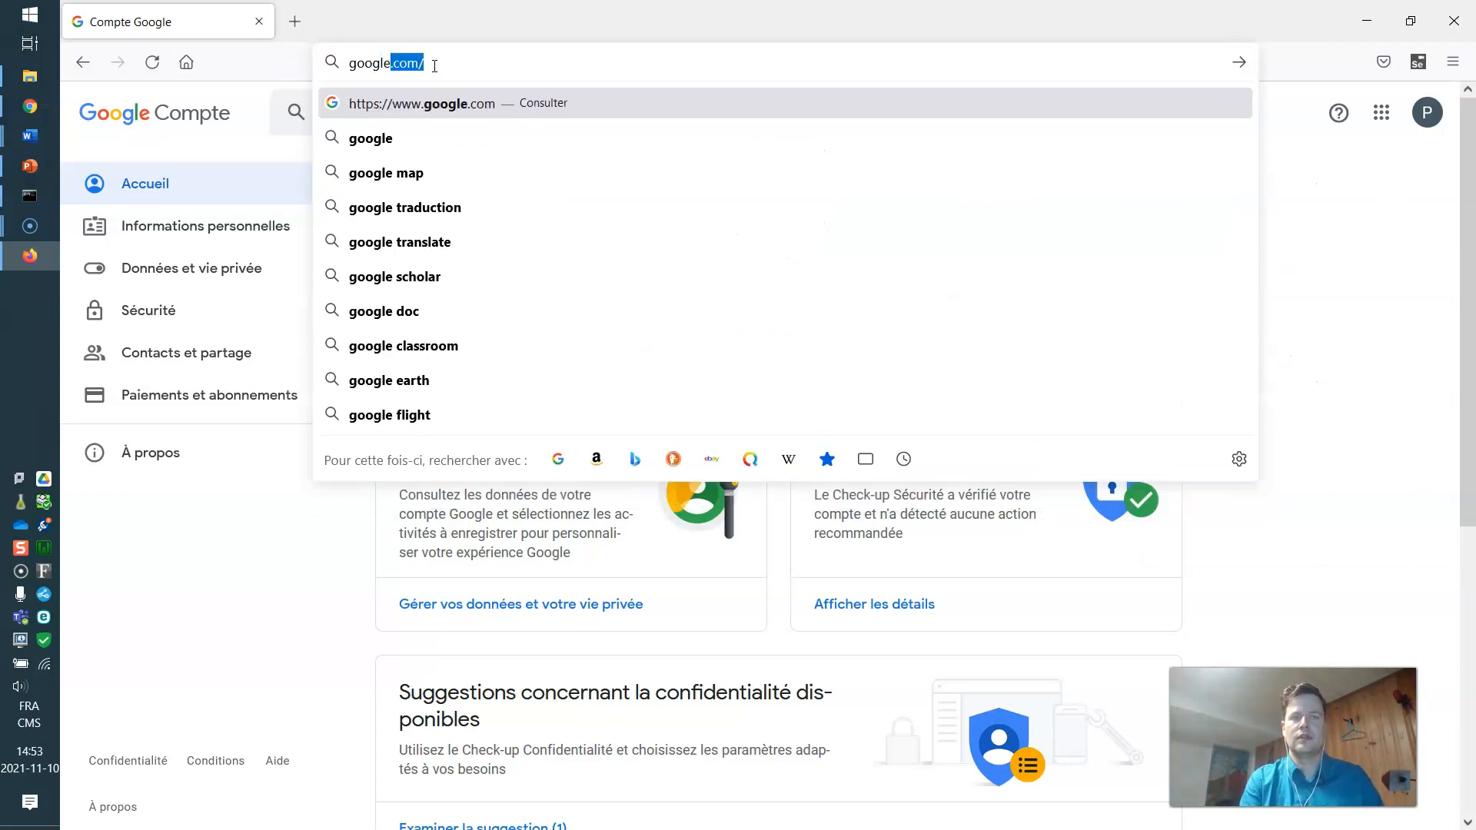
pyautogui.write(' an')
pyautogui.press('Down')
pyautogui.press('Return')
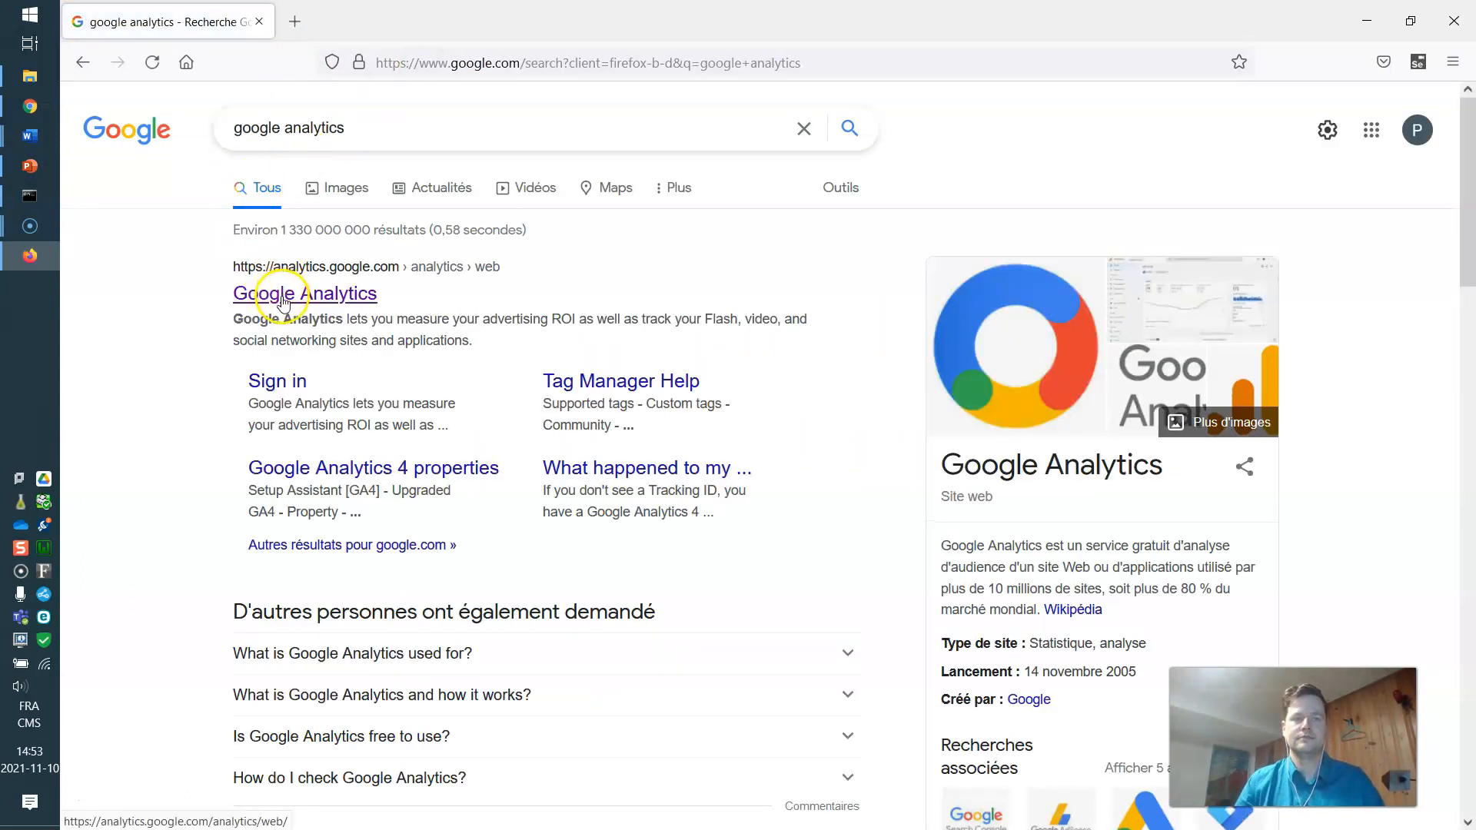
pyautogui.click(308, 303)
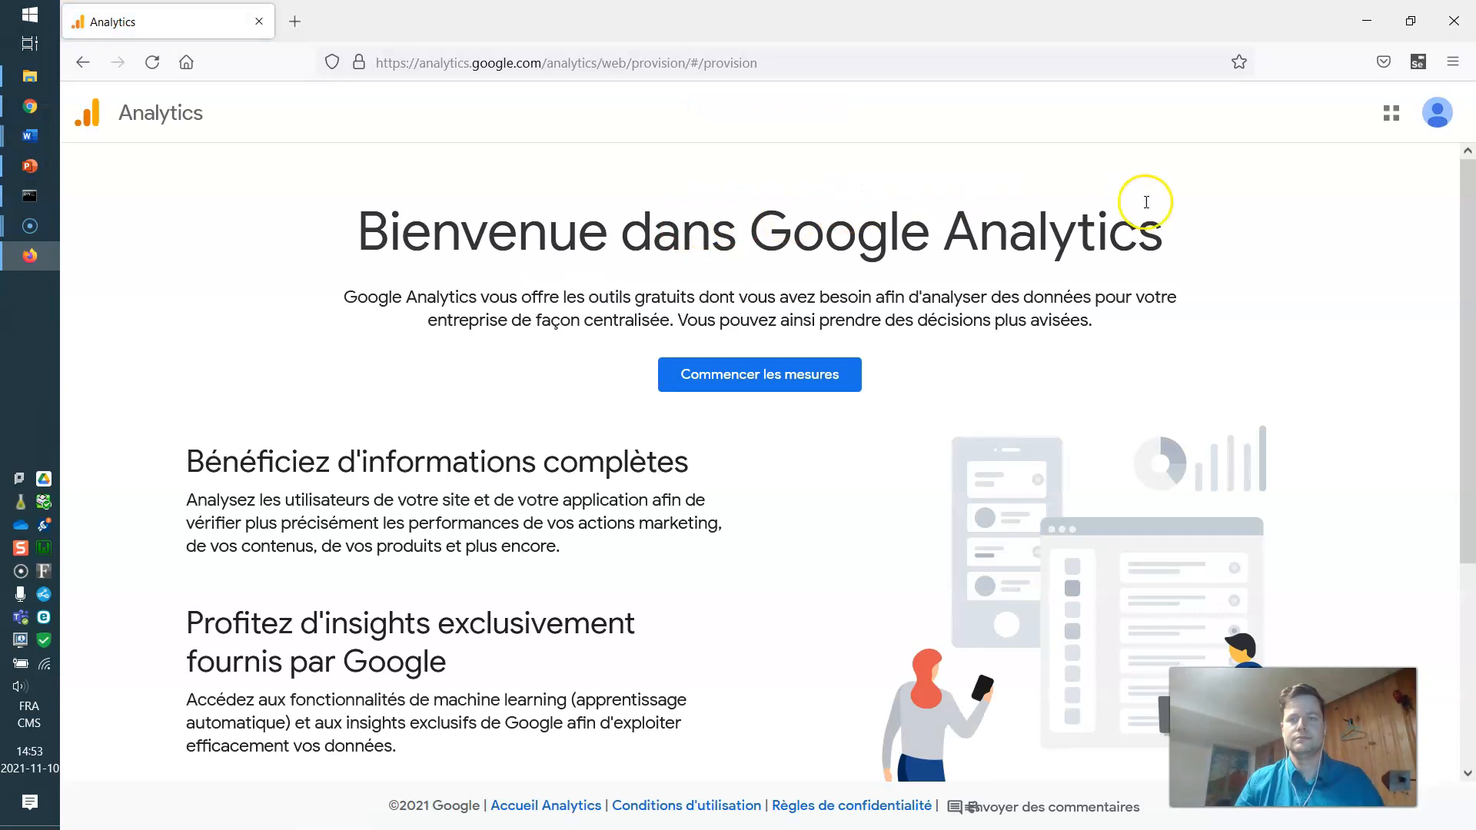
# Check which Google account is signed in to Google Analytics.
pyautogui.click(1436, 113)
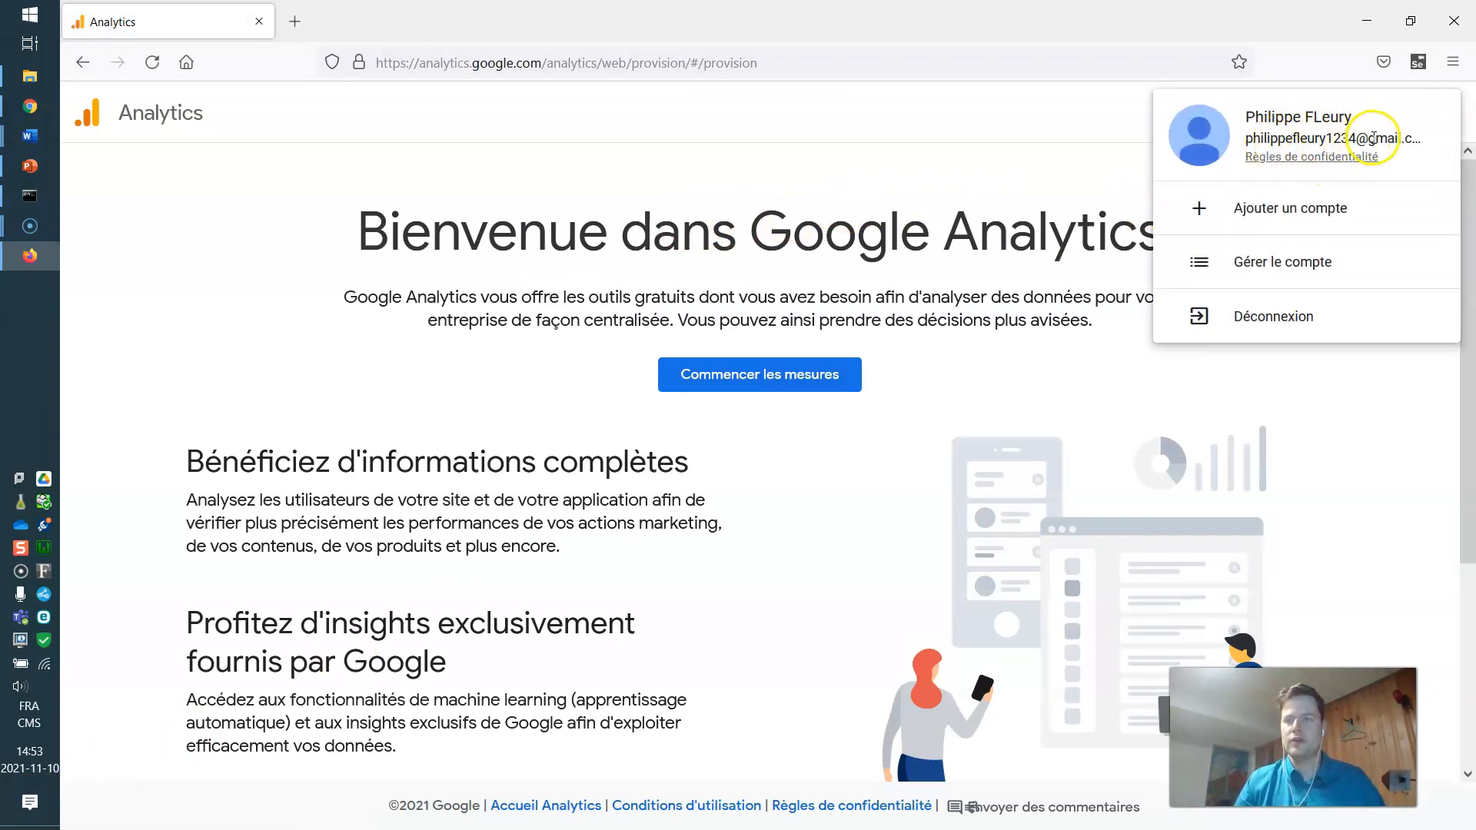
pyautogui.click(1002, 165)
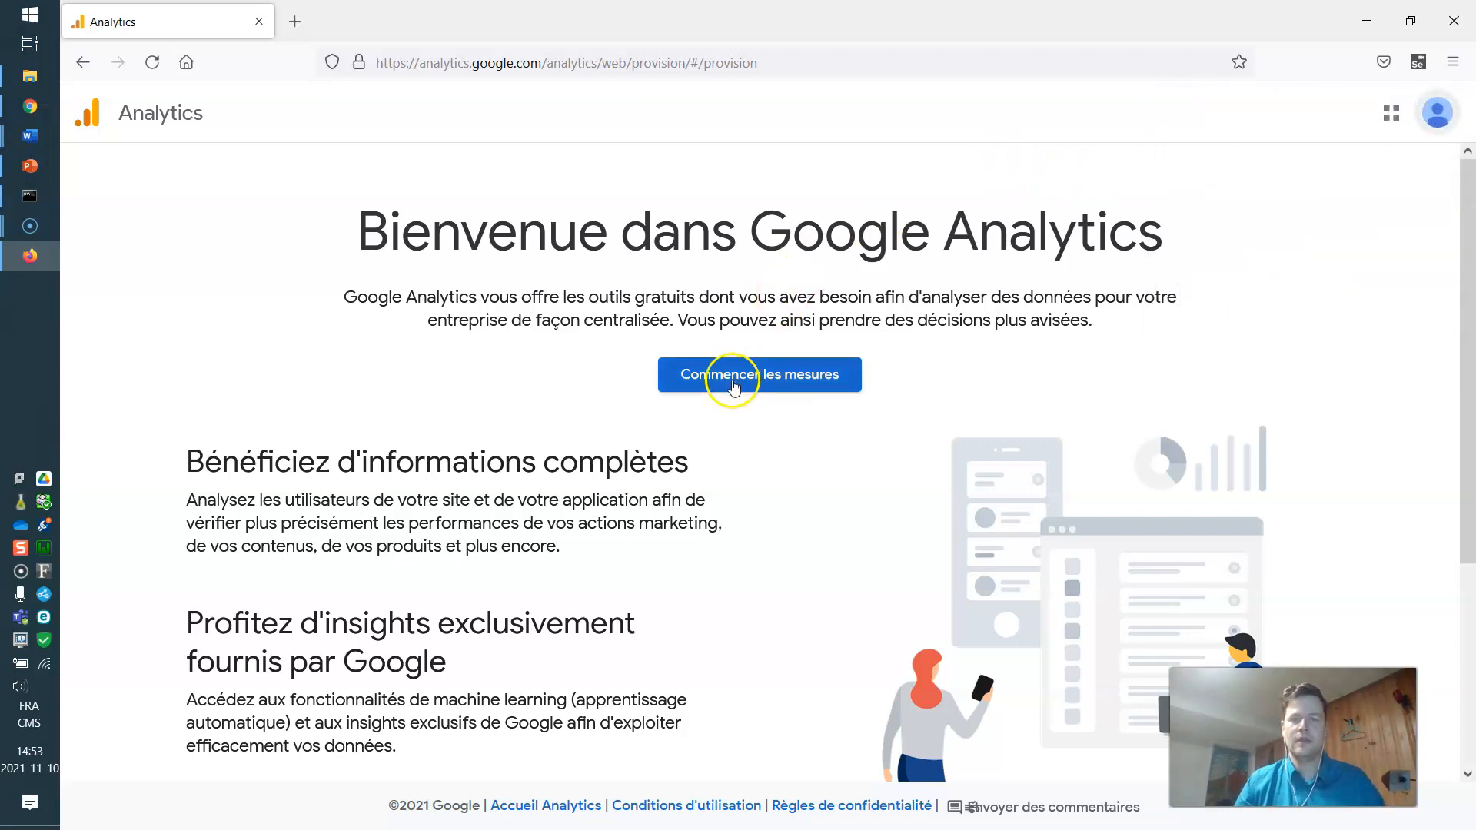
pyautogui.scroll(-2, 795, 326)
# Start measurement and name the new account Cours05C, keeping the default sharing options.
pyautogui.click(756, 295)
pyautogui.click(227, 270)
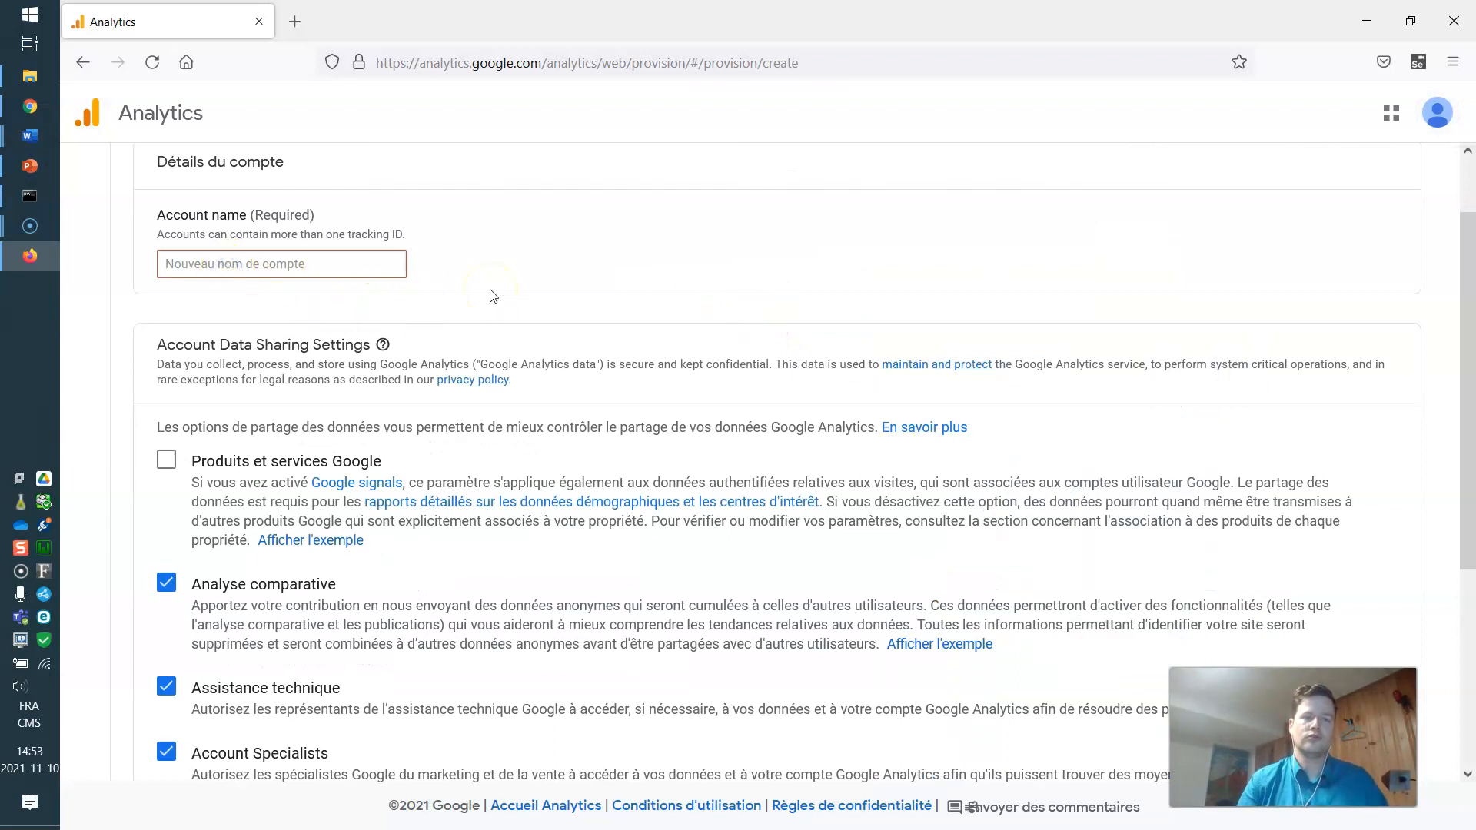
pyautogui.write('Cours05C')
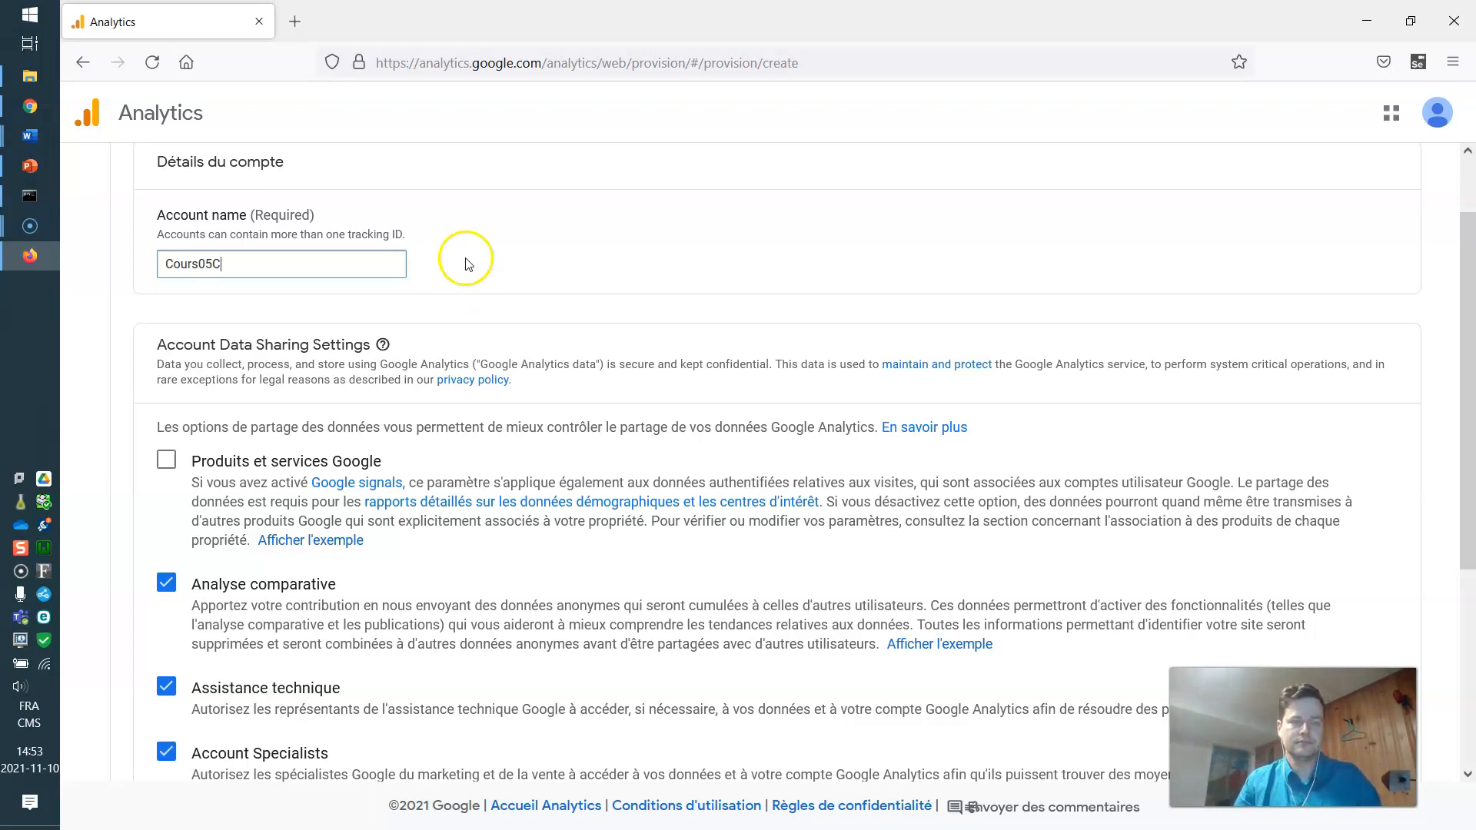
pyautogui.scroll(-2, 385, 356)
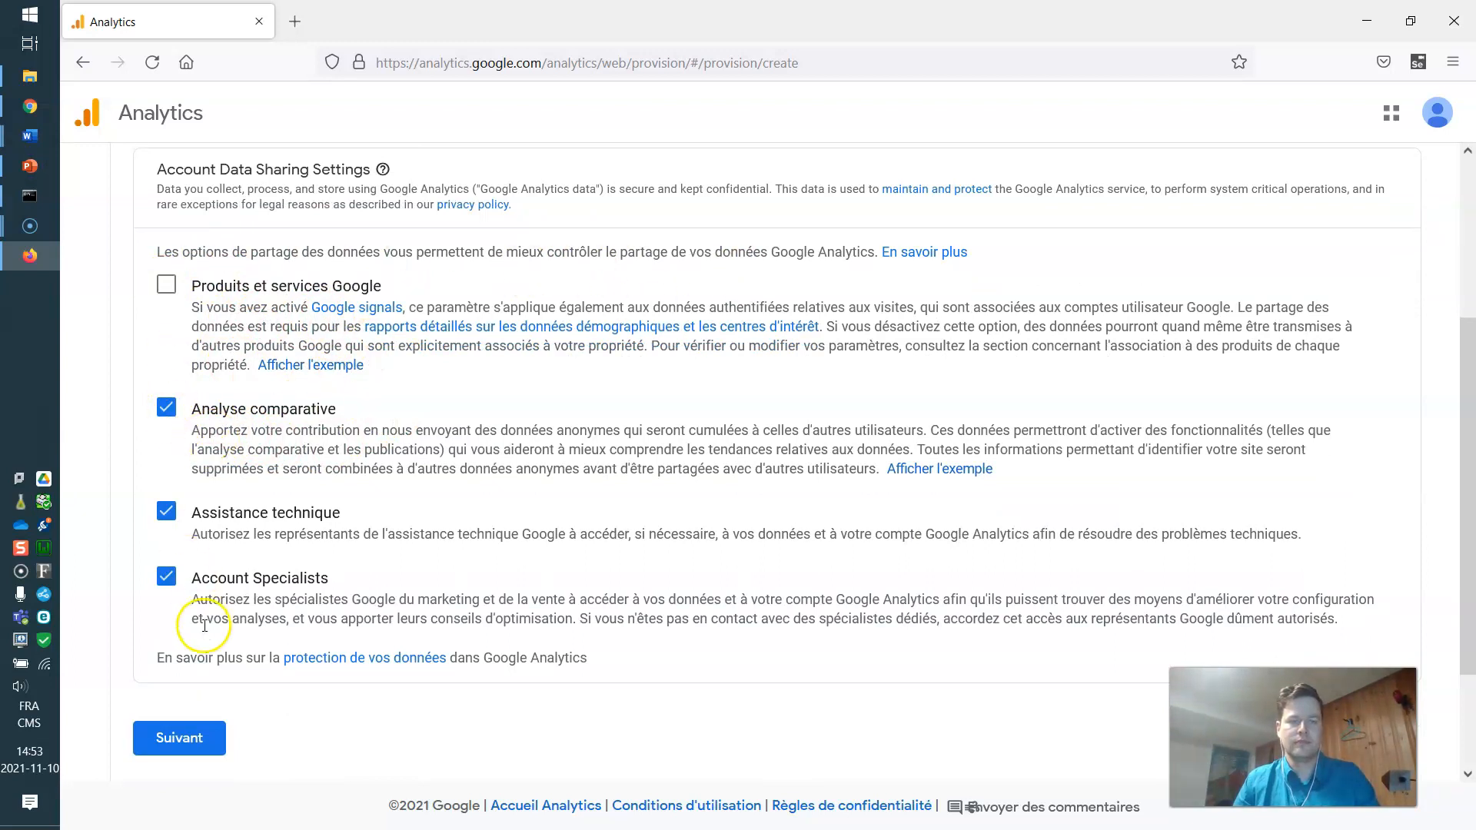
pyautogui.click(192, 738)
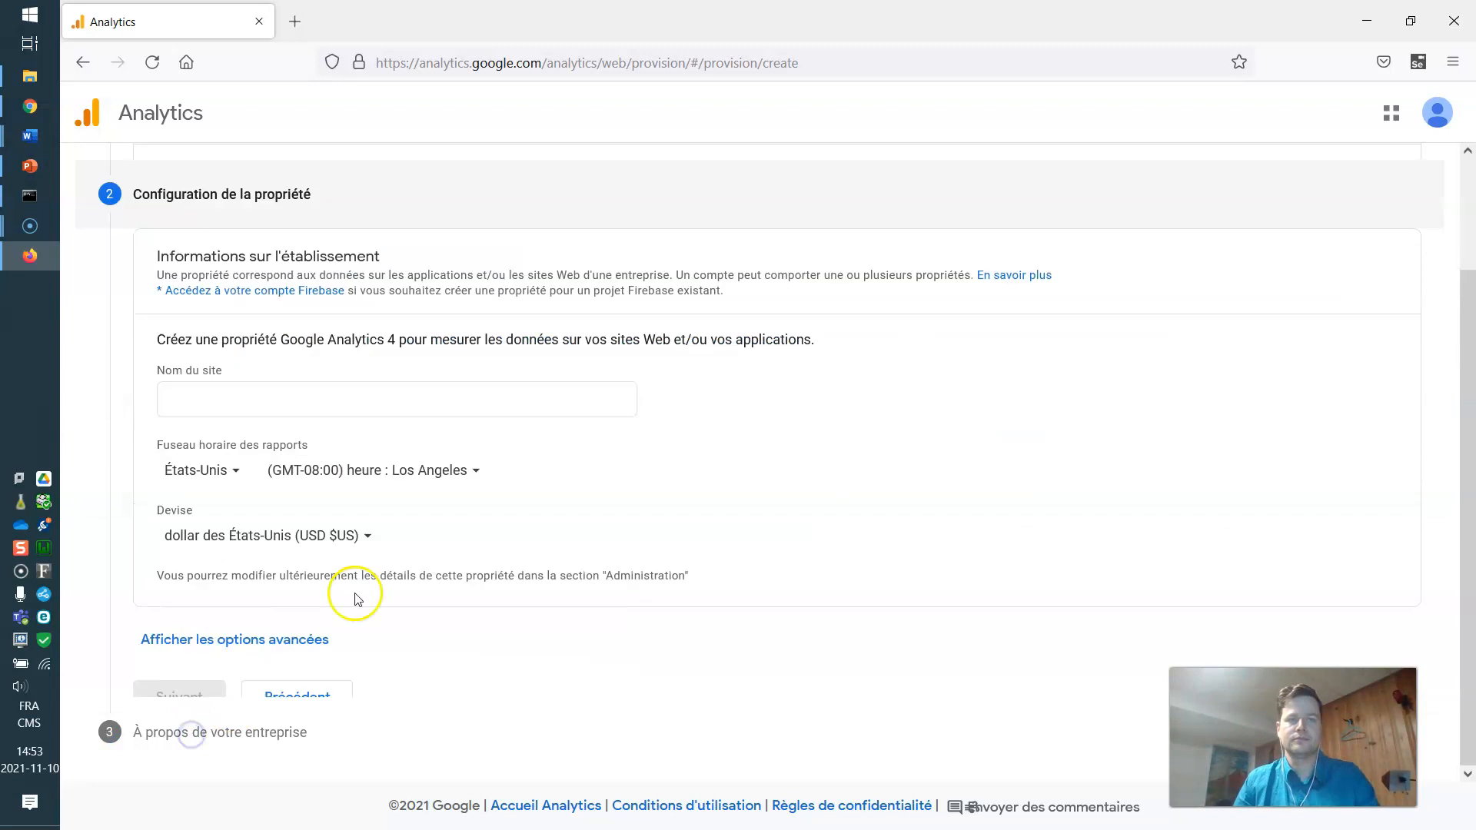
# Name the property MonApplicationWeb and set the reporting country to Canada (Vancouver time zone).
pyautogui.click(241, 352)
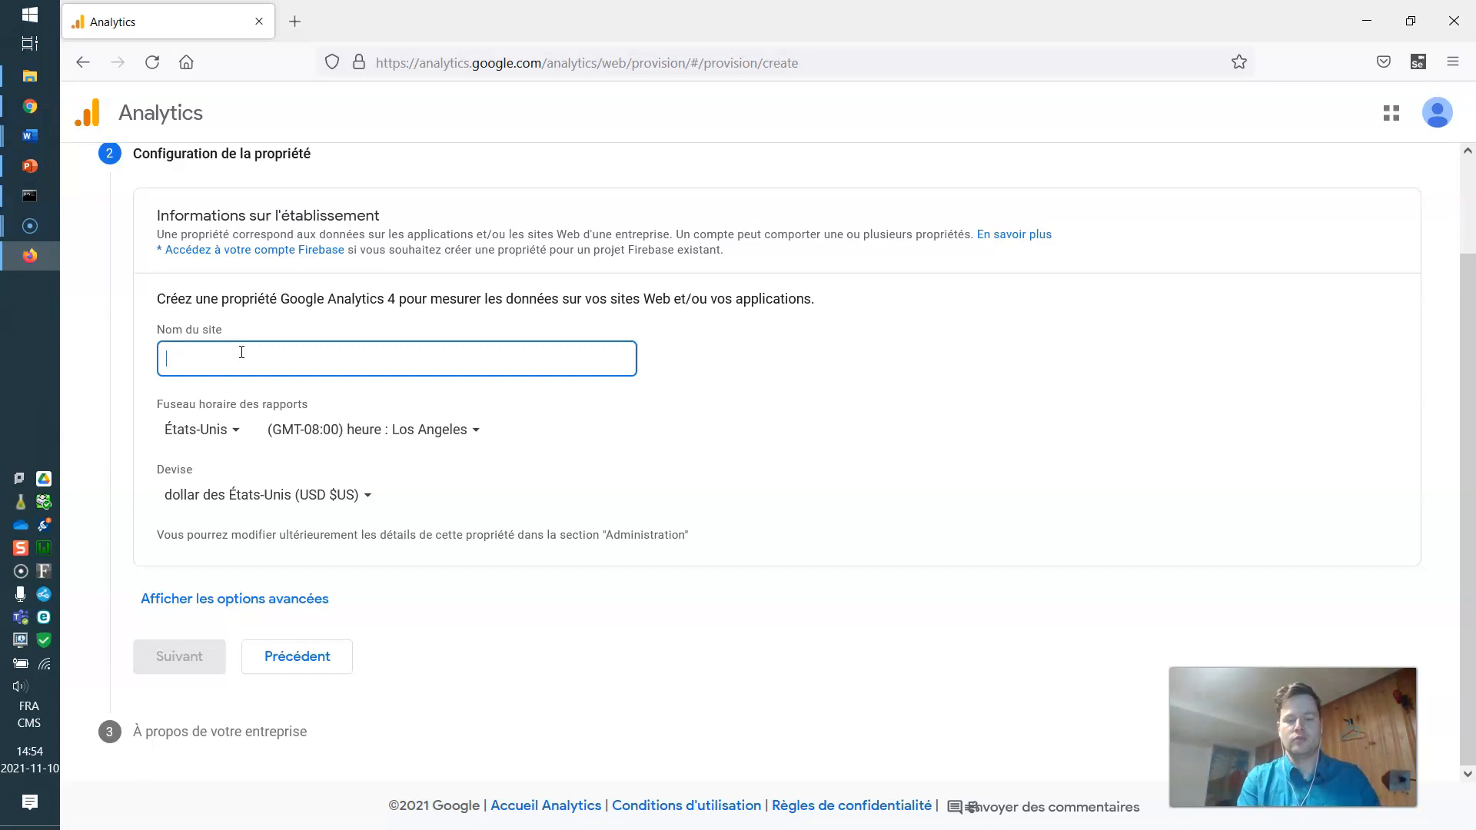
pyautogui.write('ApplicationWeb')
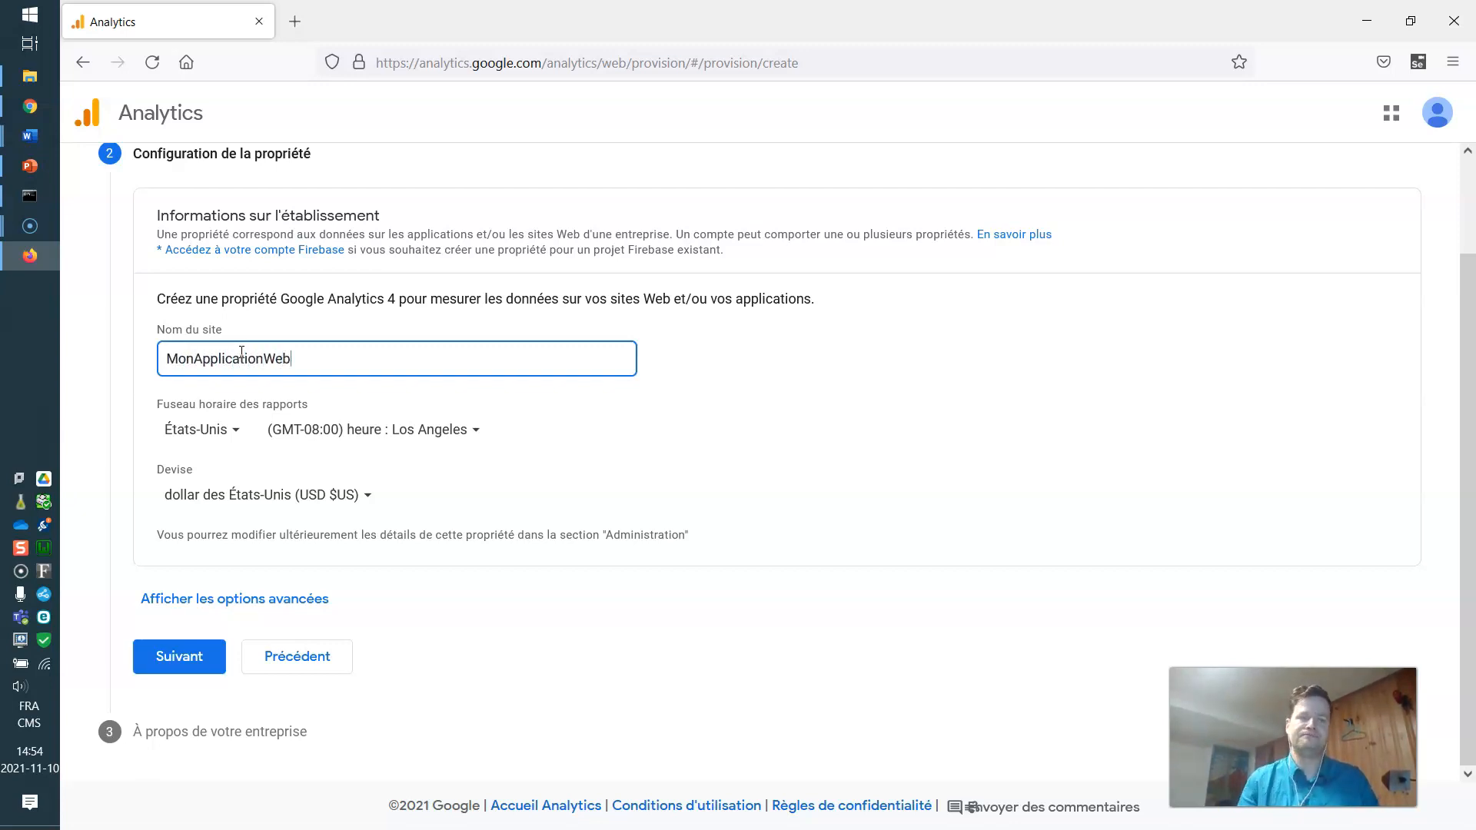
pyautogui.click(407, 429)
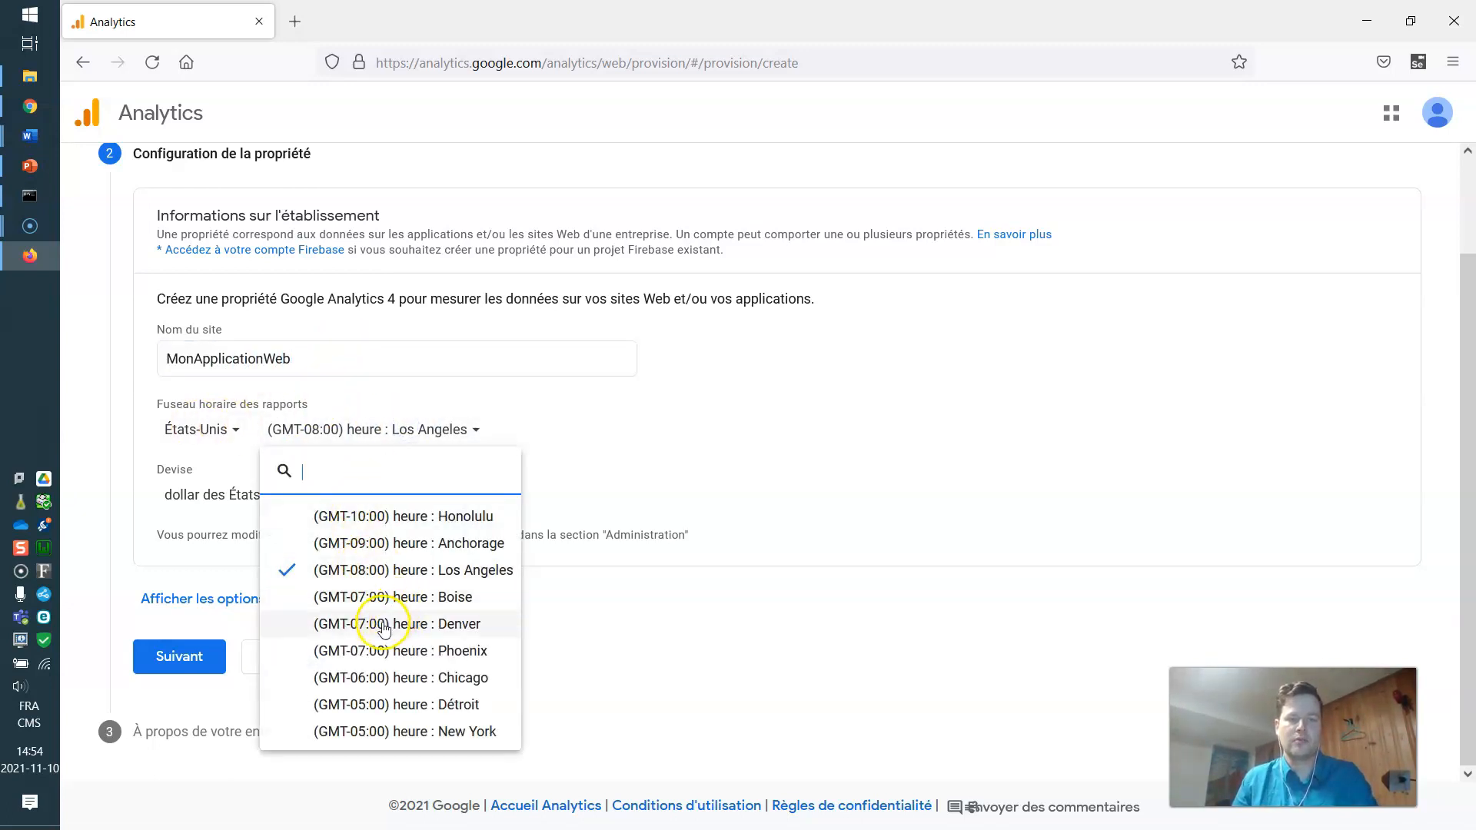
pyautogui.click(357, 732)
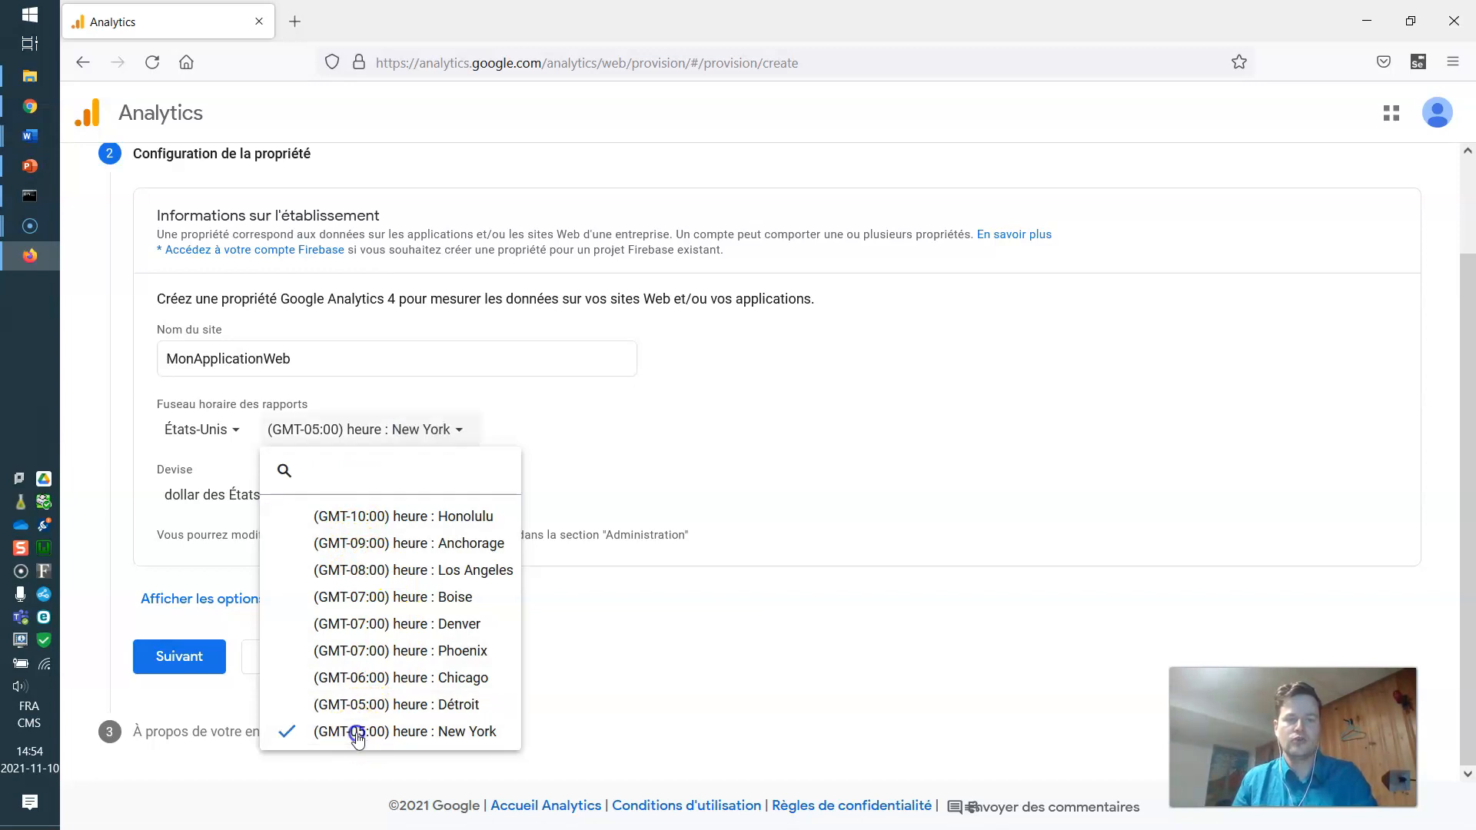
pyautogui.click(215, 427)
pyautogui.scroll(-3, 273, 577)
pyautogui.scroll(-5, 265, 660)
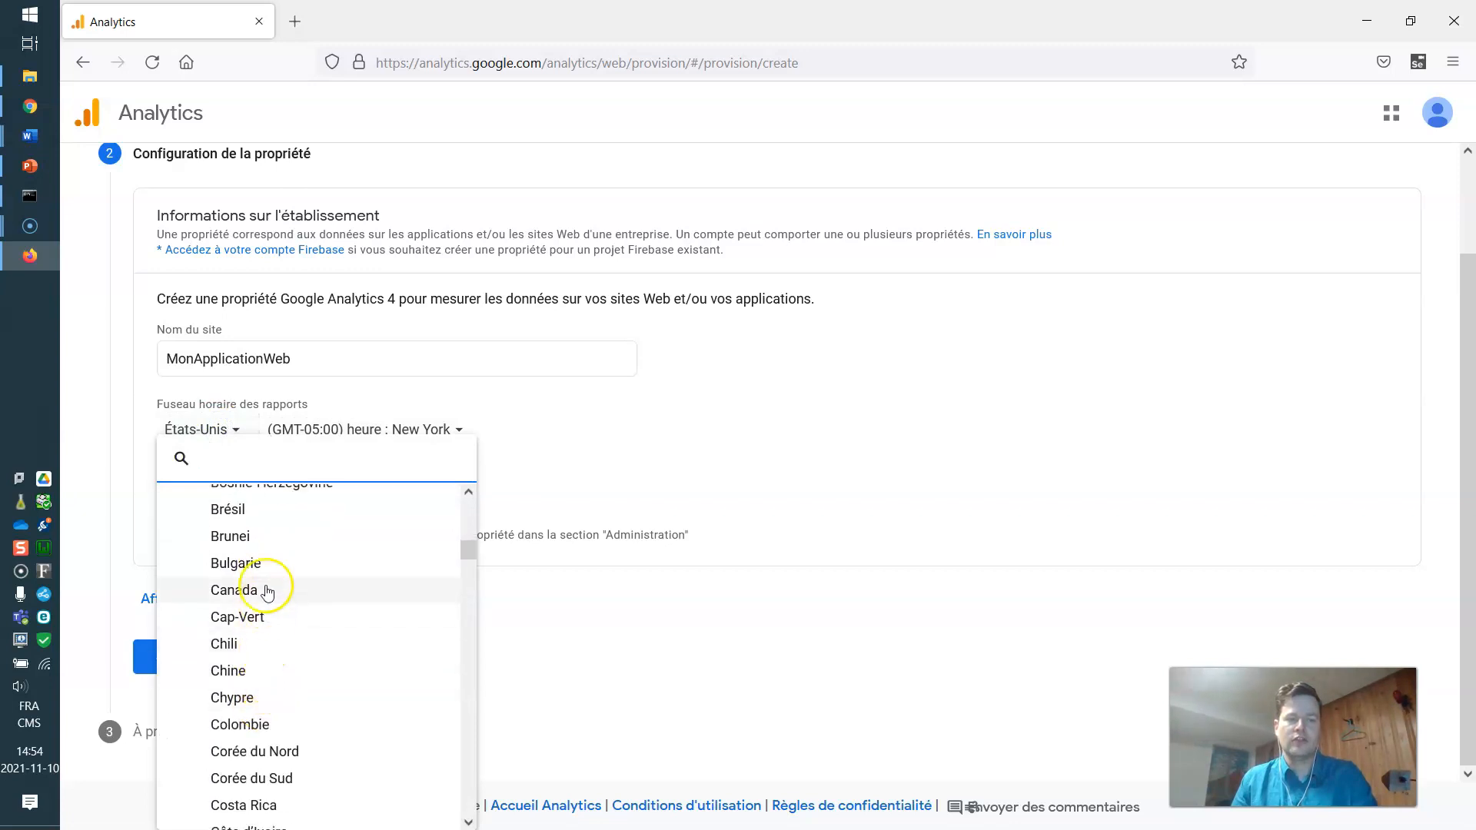
pyautogui.click(271, 591)
# Set the property currency to Canadian dollar (CAD).
pyautogui.click(329, 496)
pyautogui.scroll(-3, 292, 272)
pyautogui.scroll(2, 307, 286)
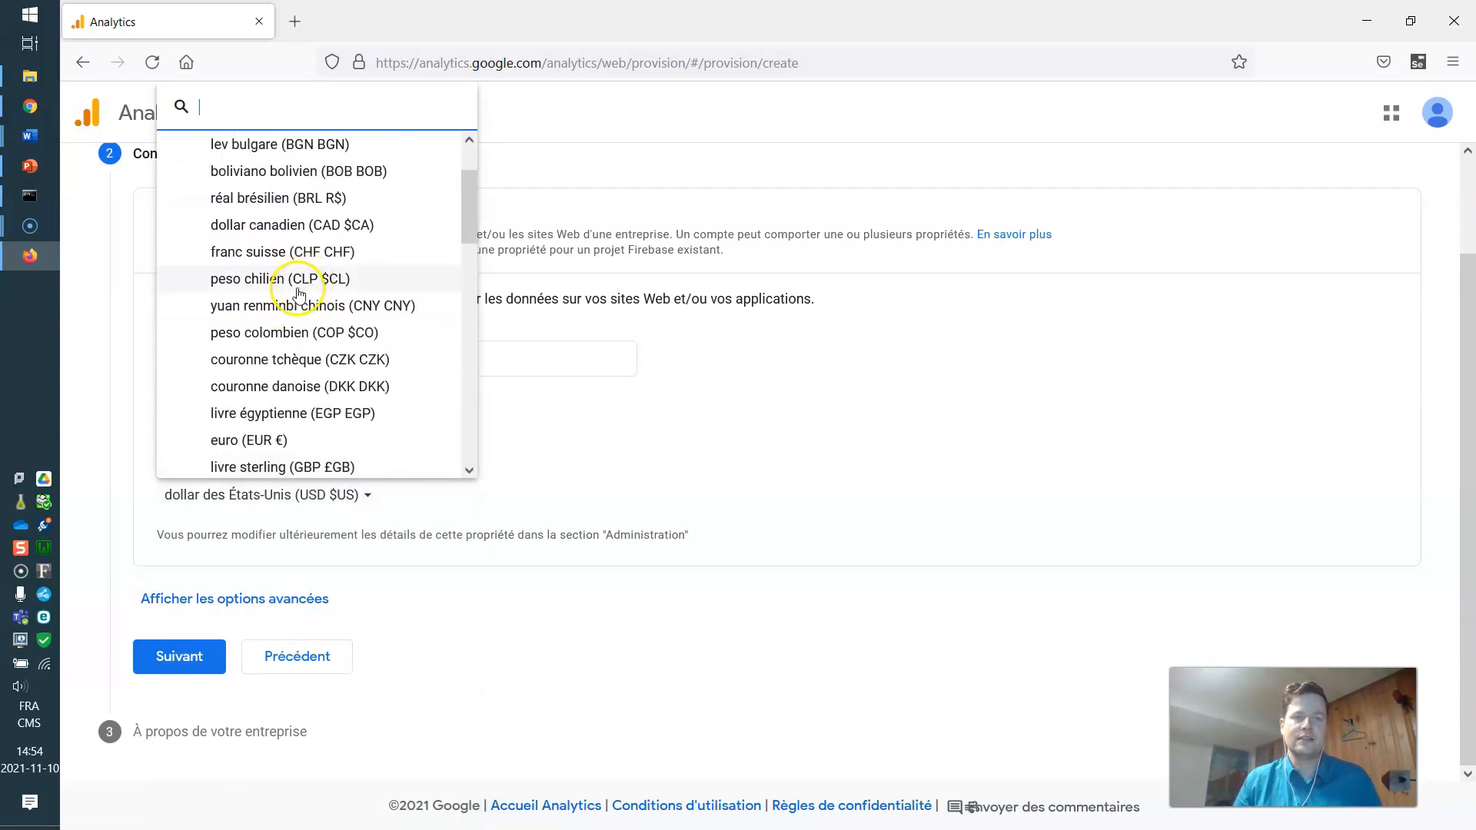
pyautogui.scroll(1, 284, 269)
pyautogui.scroll(-6, 296, 284)
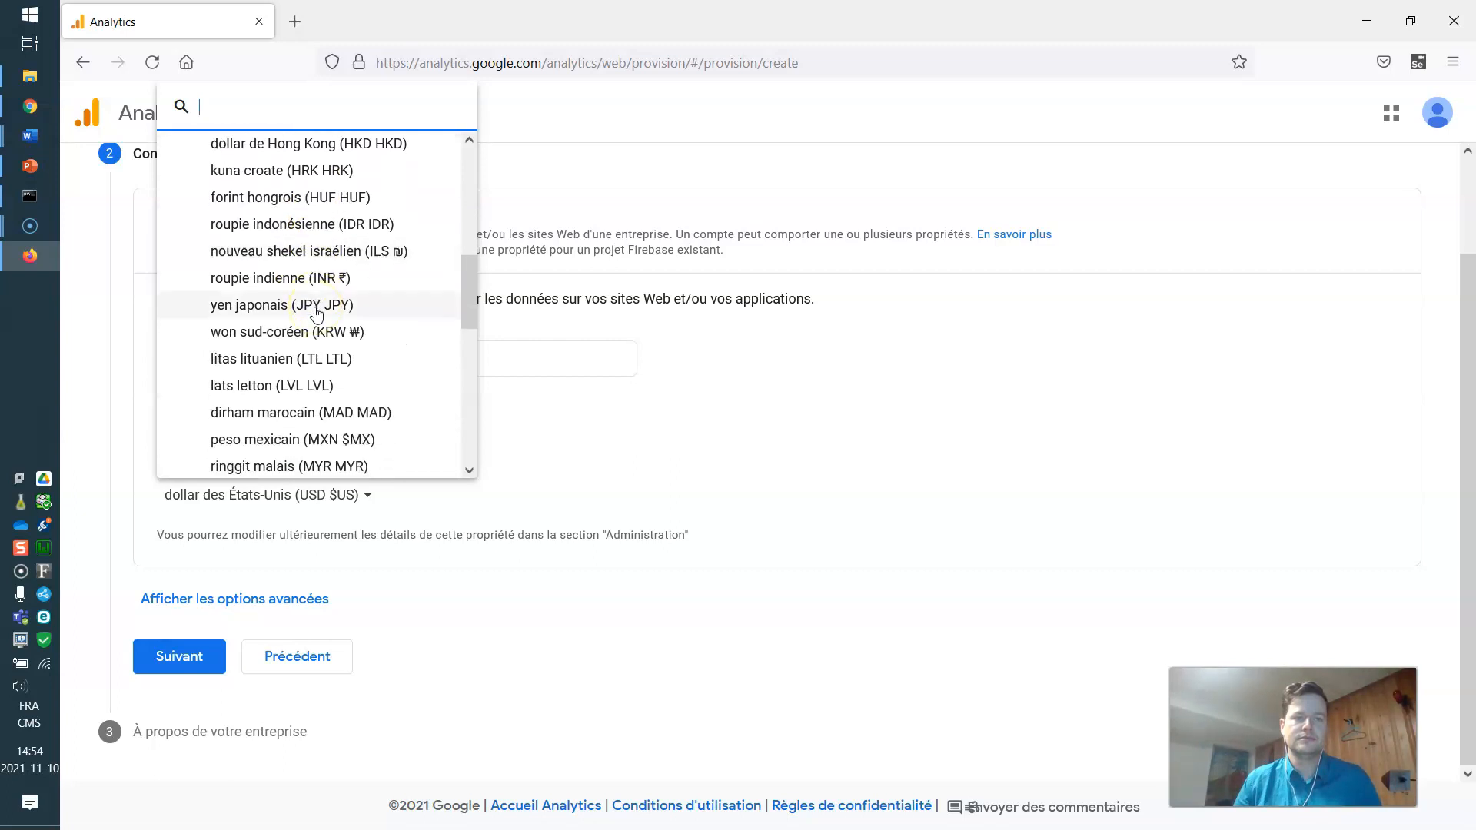
pyautogui.scroll(6, 317, 311)
pyautogui.click(306, 311)
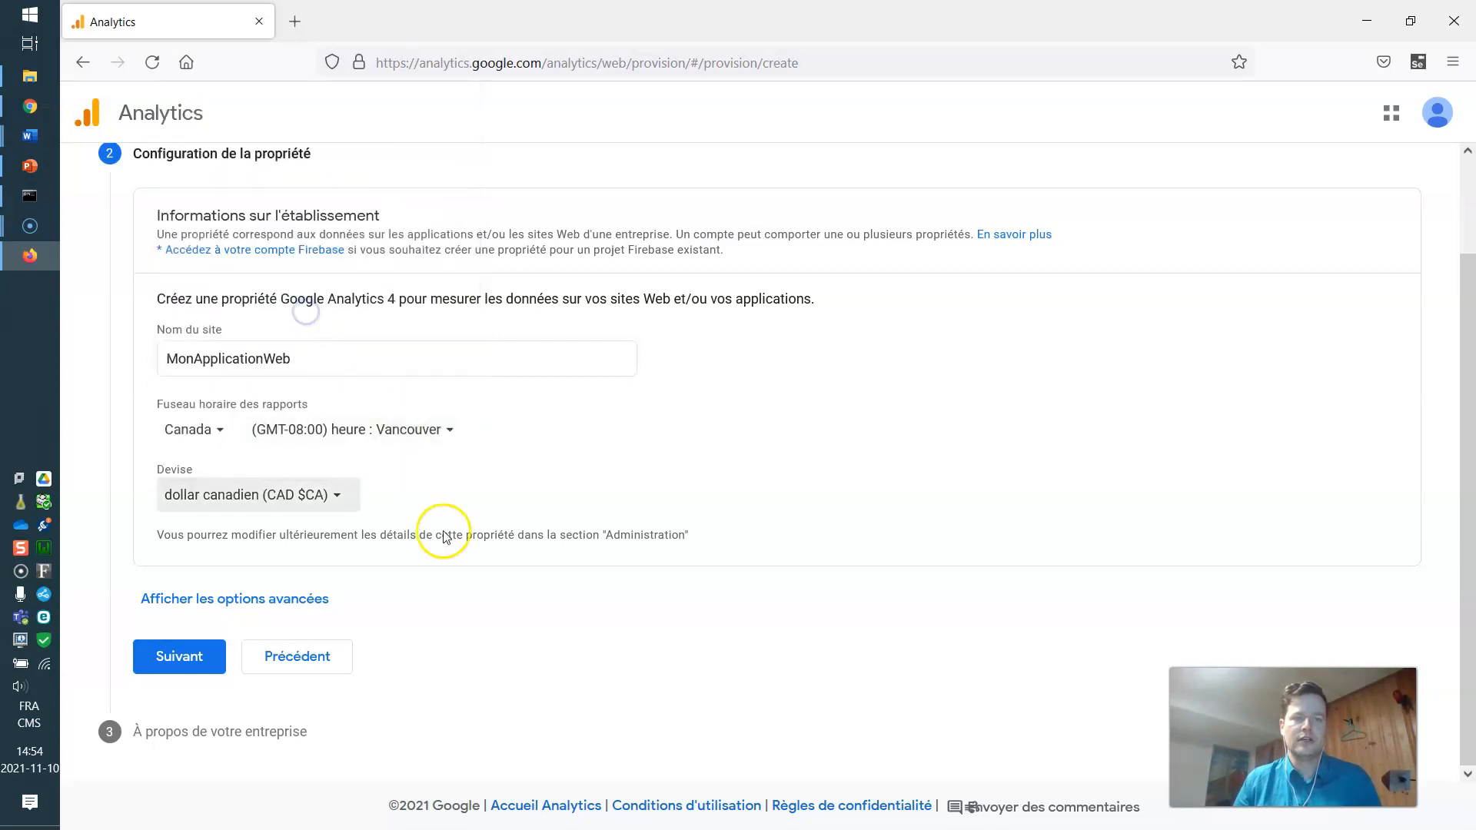
# Fill in the business details (Jeux sector, small size) and accept the GDPR and Analytics terms.
pyautogui.click(179, 656)
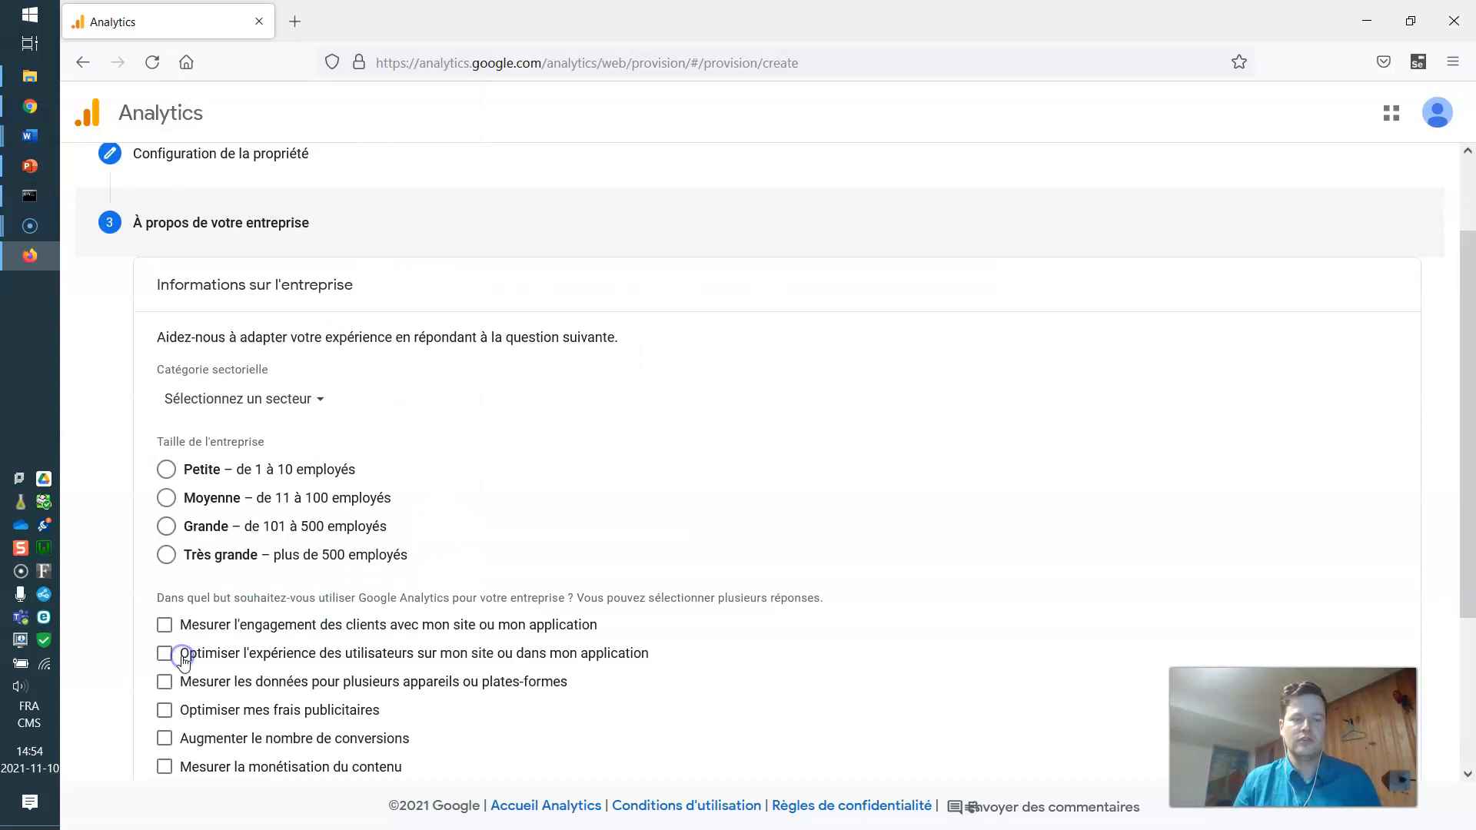
pyautogui.scroll(-2, 488, 396)
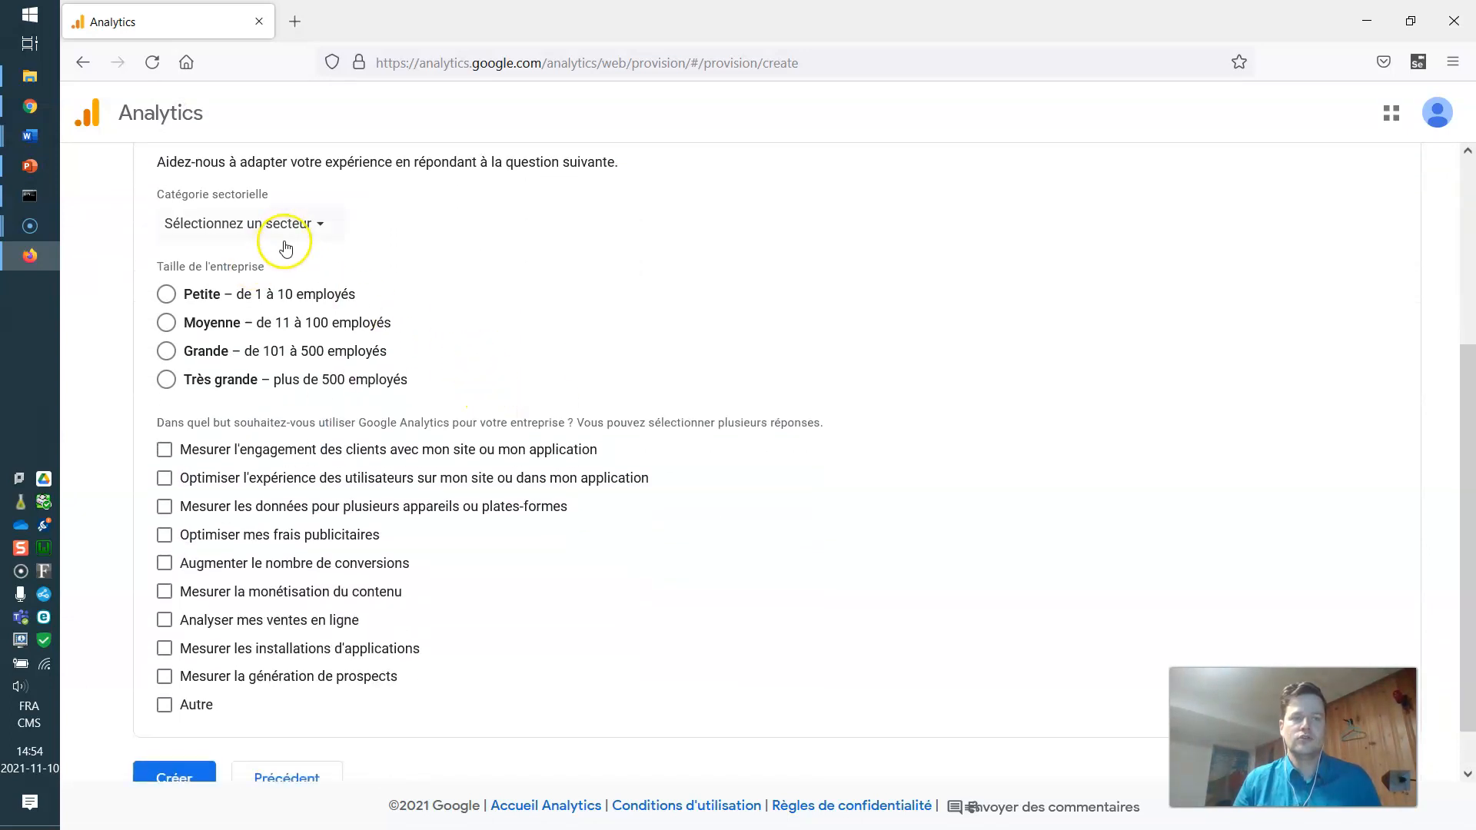
pyautogui.click(286, 224)
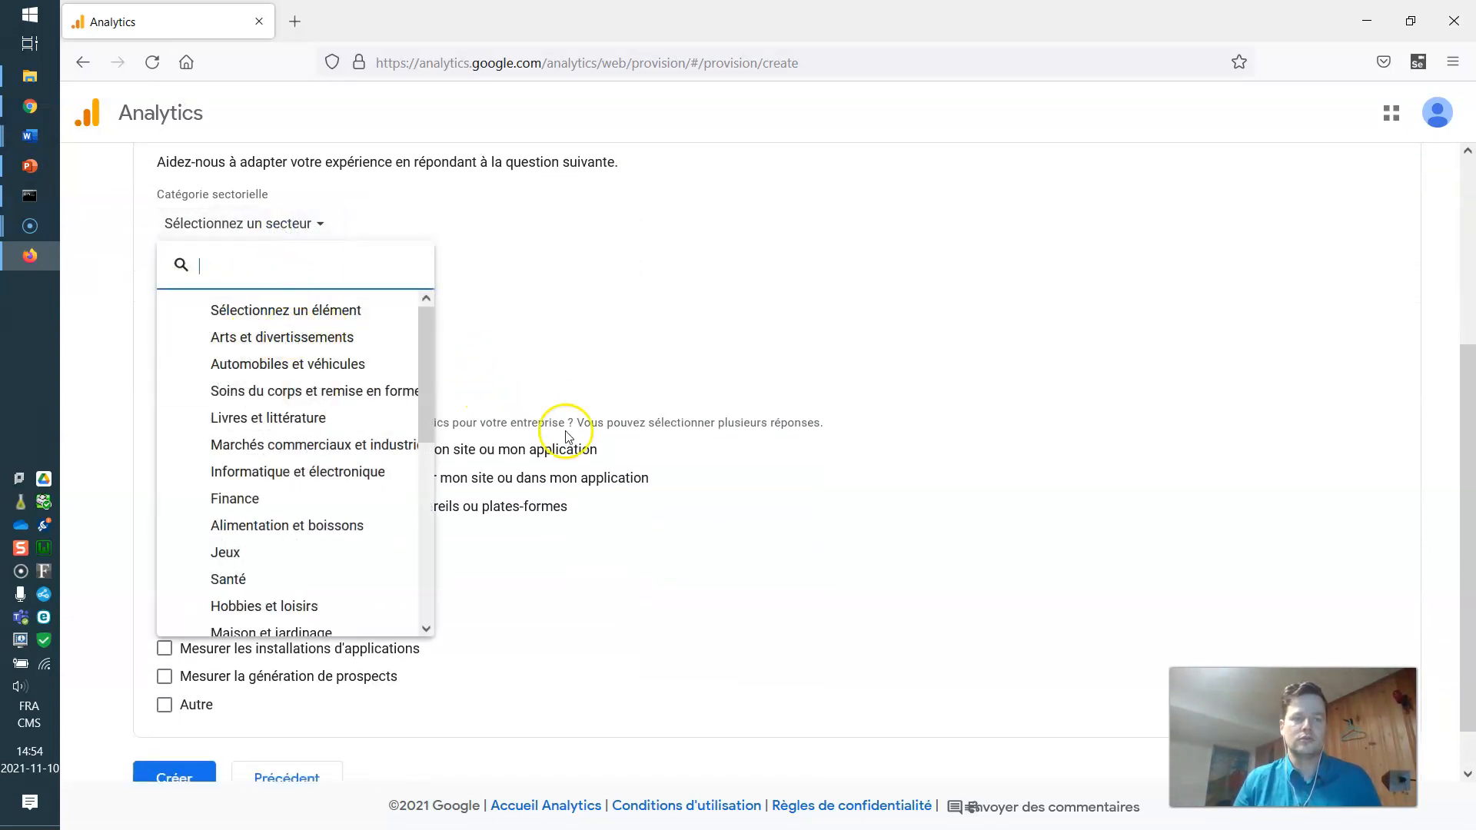
pyautogui.click(684, 386)
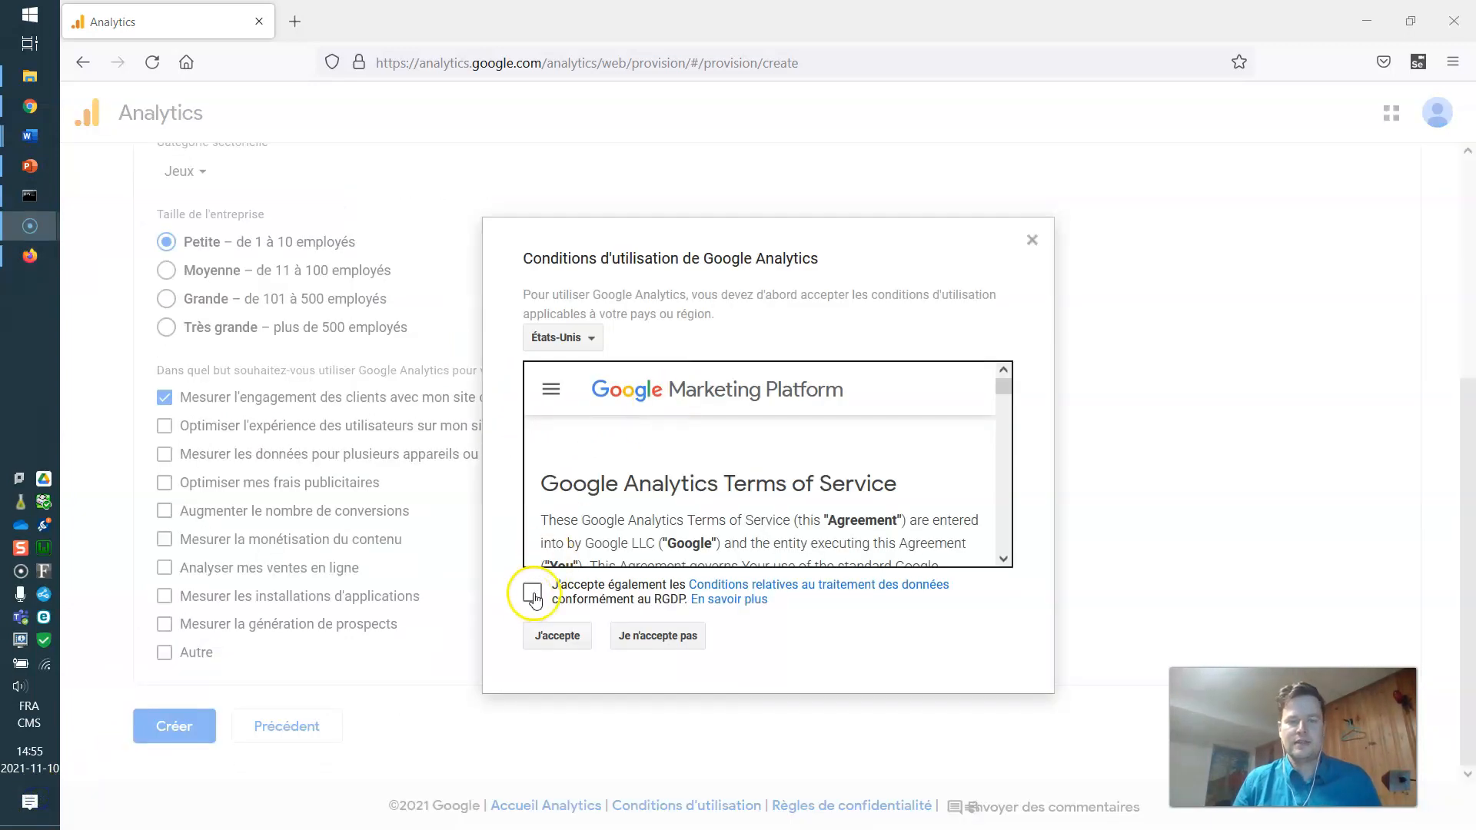
pyautogui.click(532, 592)
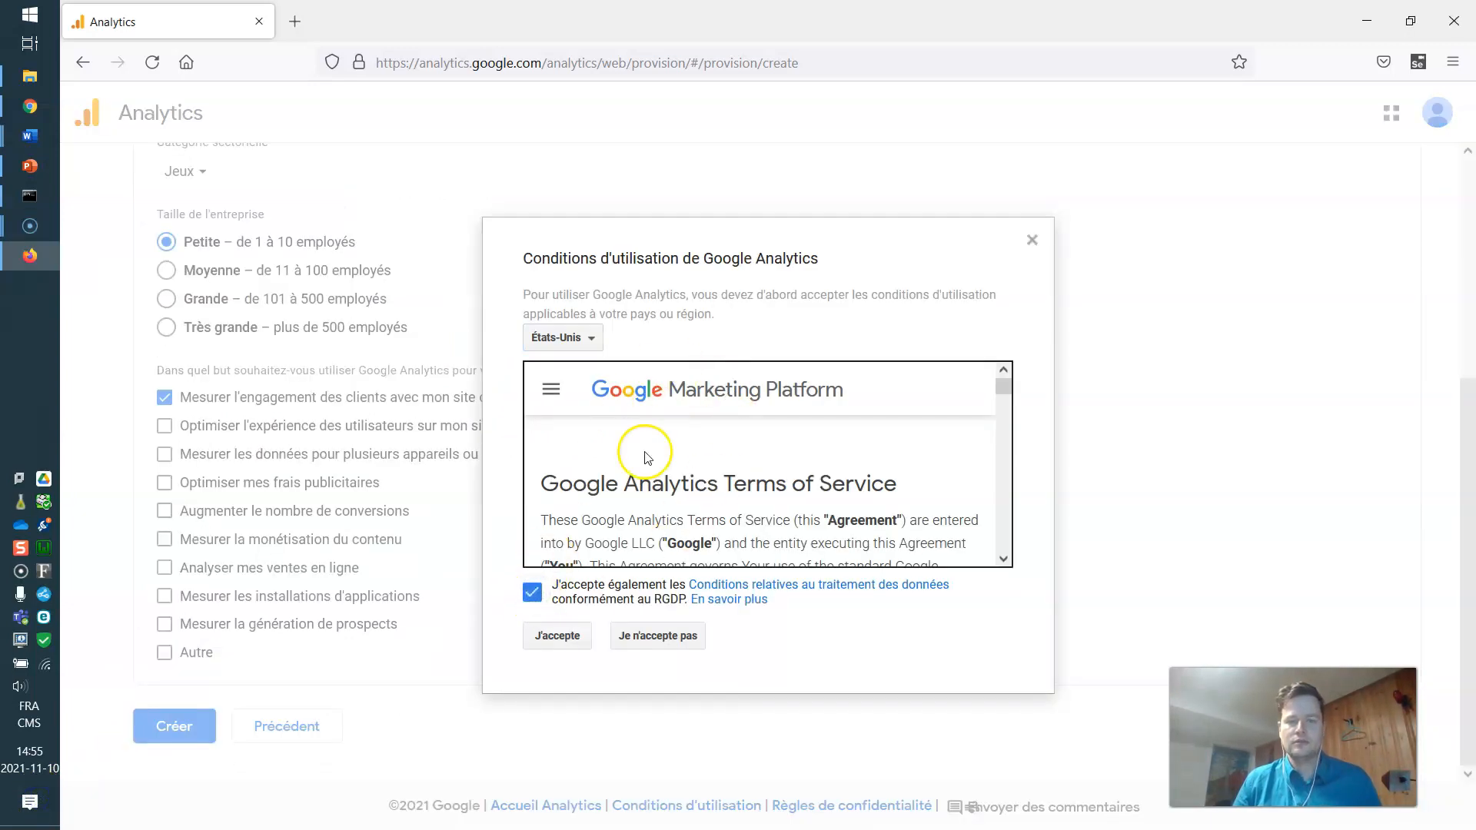
pyautogui.click(559, 636)
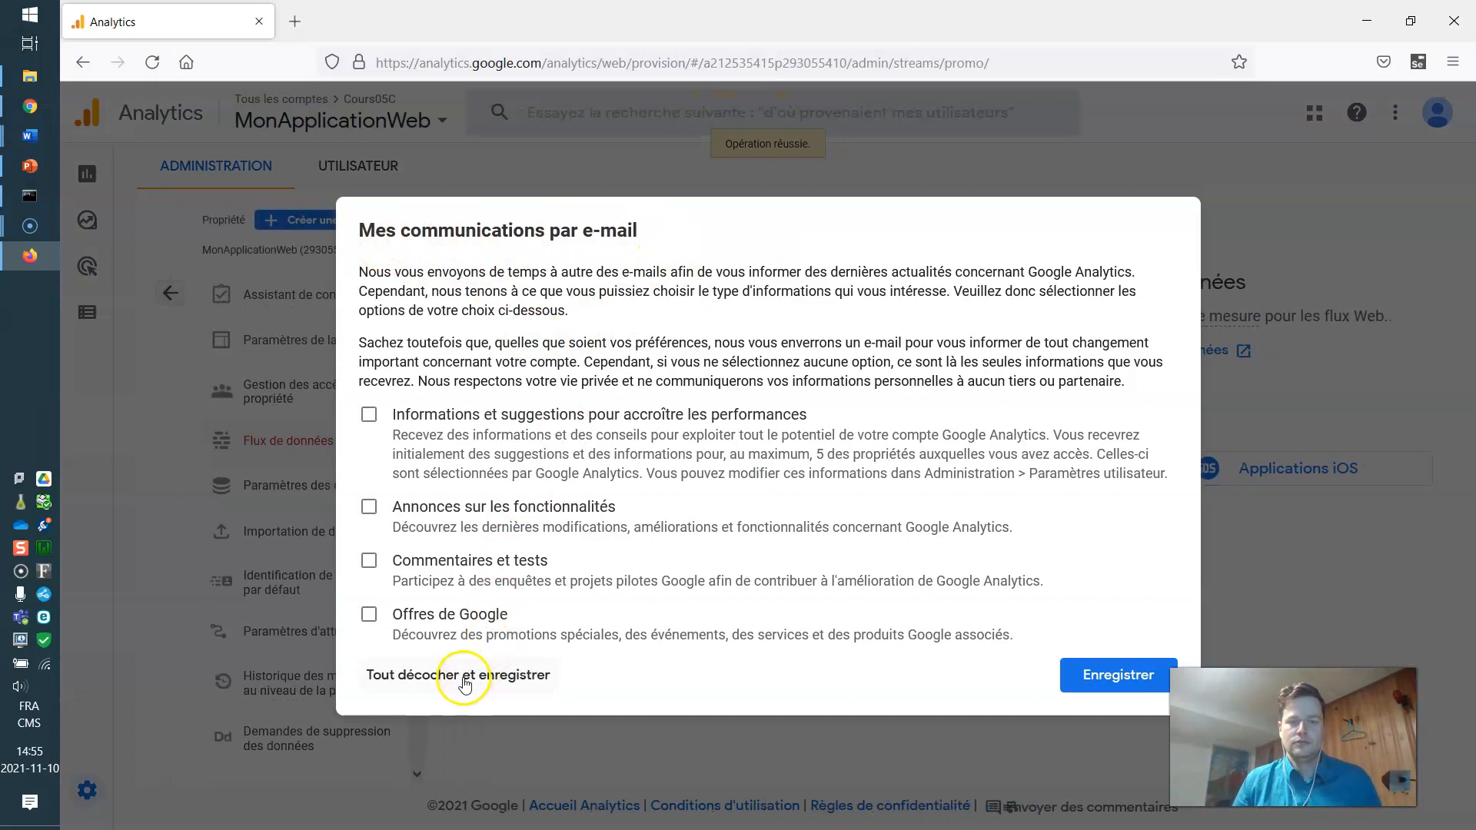
# Opt out of all e-mail communications and choose the Web platform for a new data stream.
pyautogui.click(499, 675)
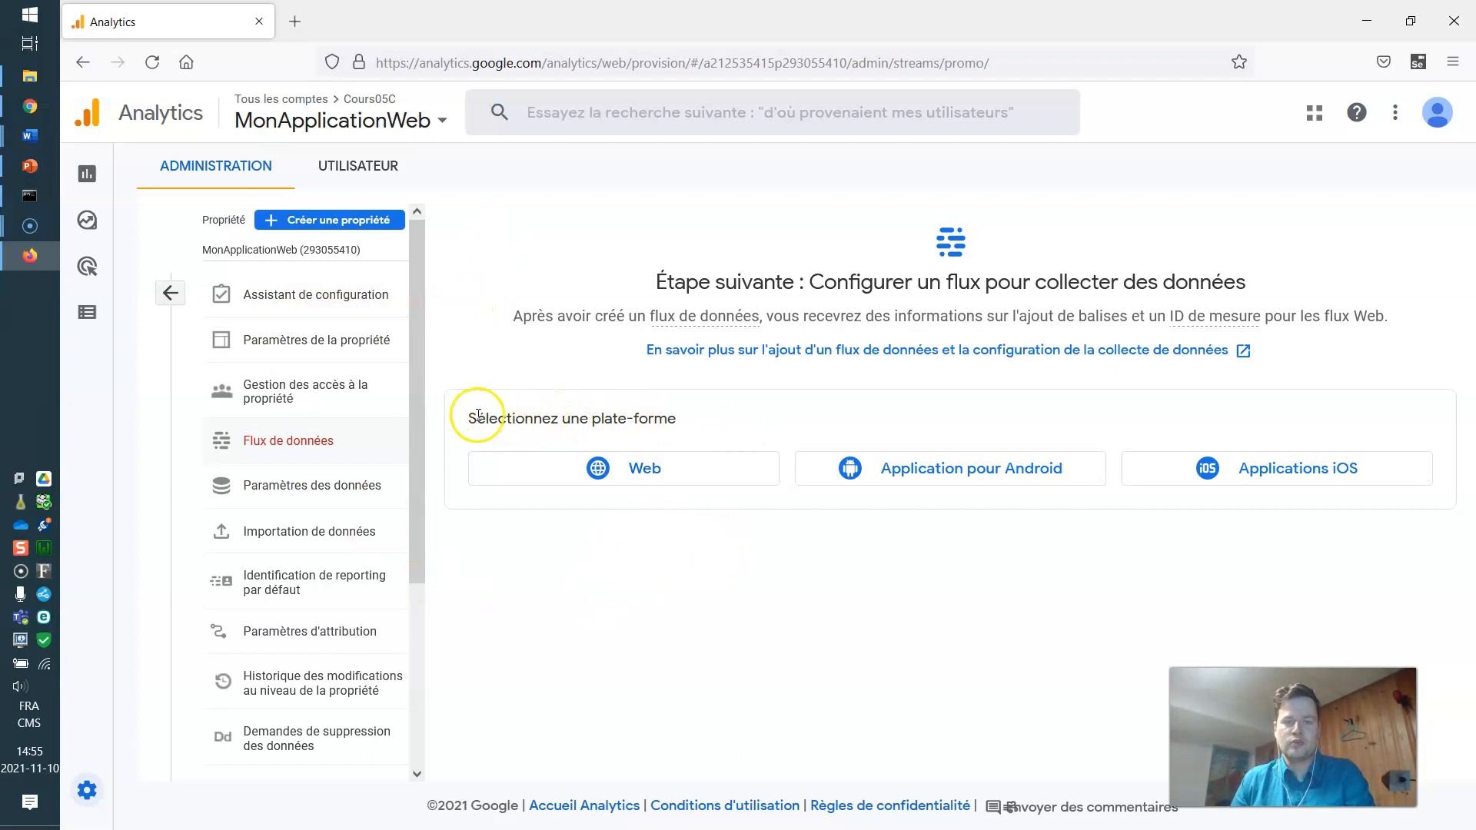
pyautogui.moveTo(469, 424); pyautogui.dragTo(668, 420)
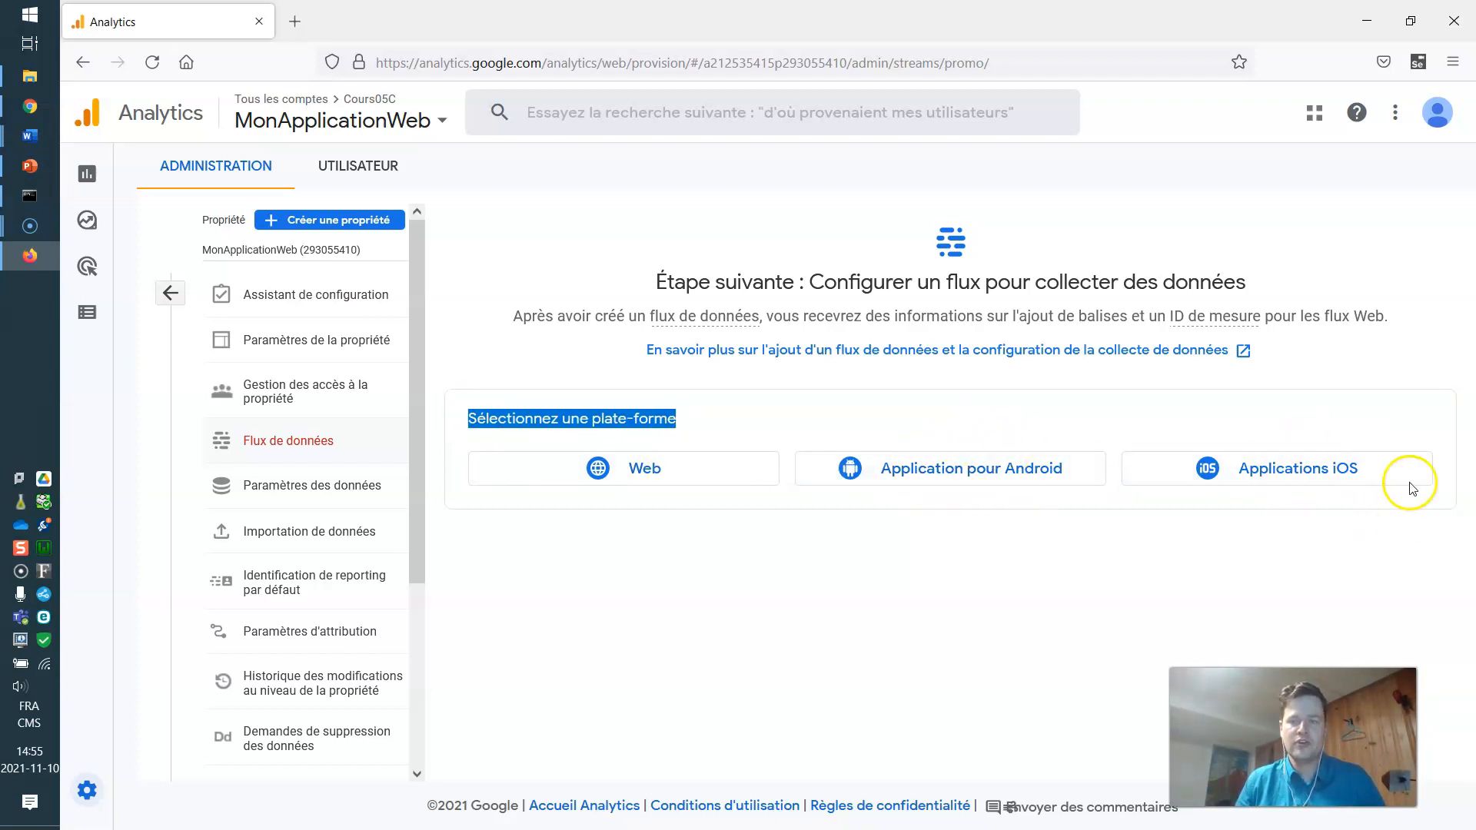
pyautogui.click(638, 470)
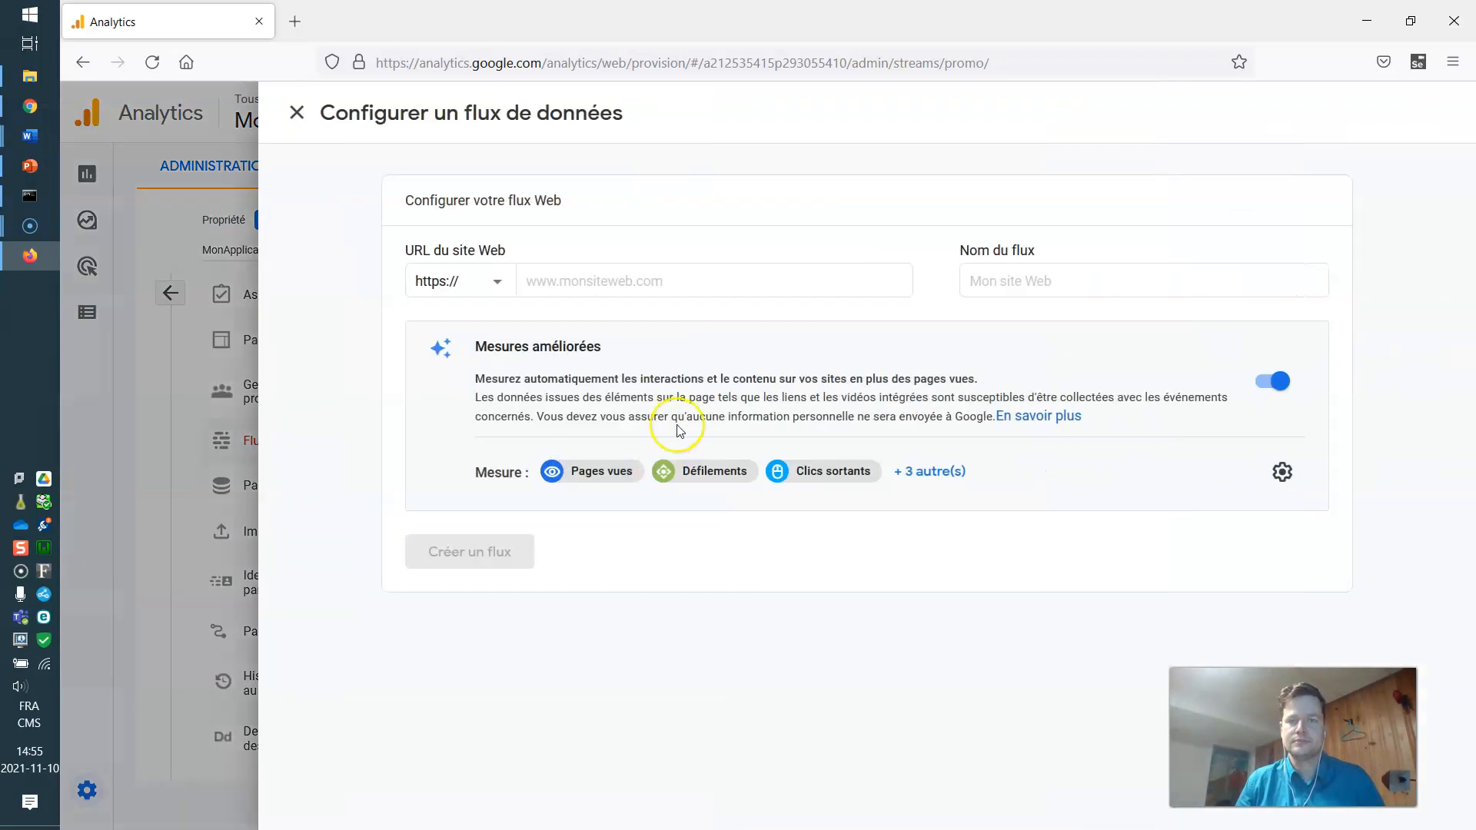
pyautogui.click(578, 281)
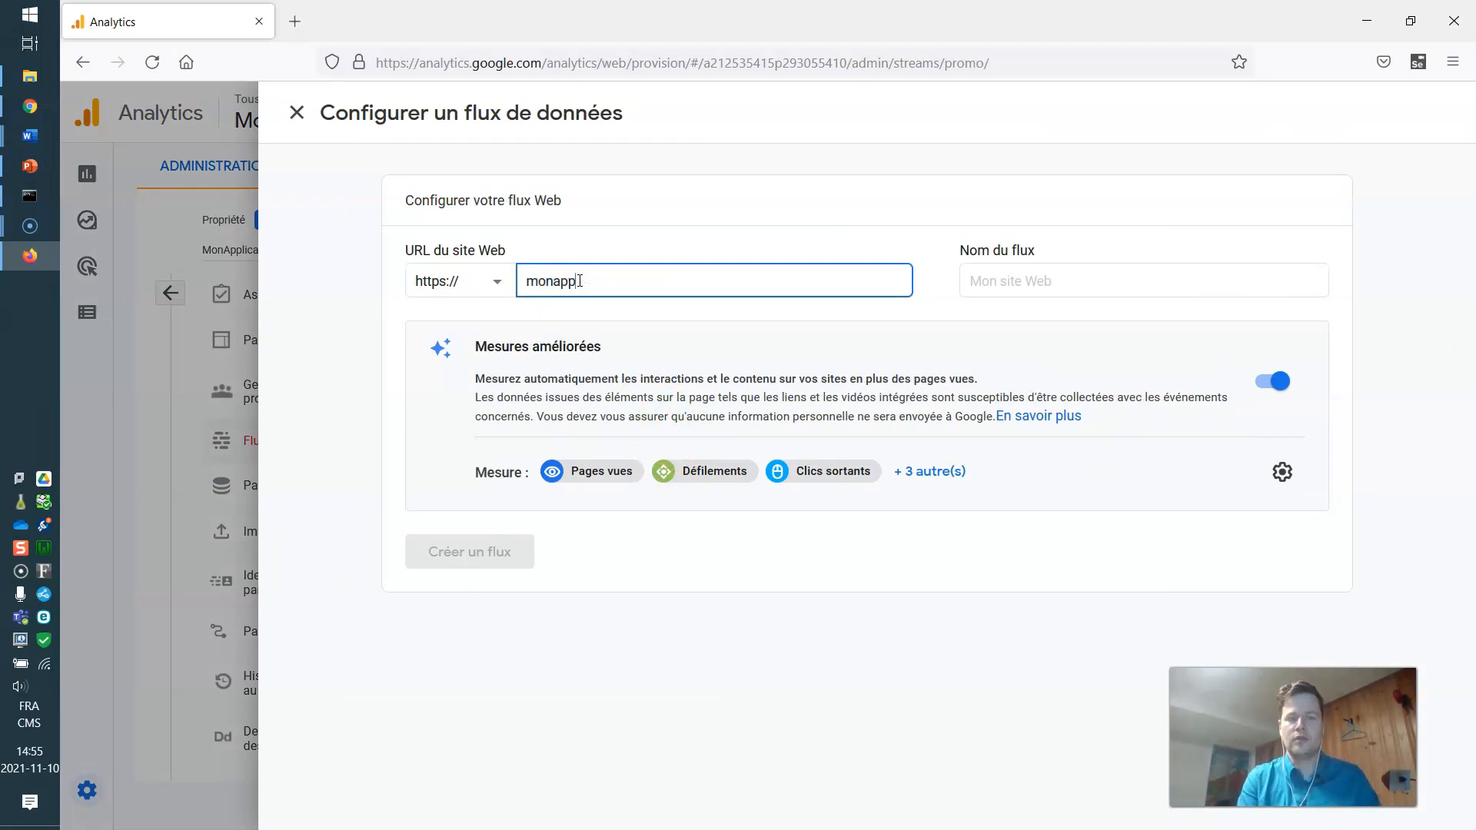
pyautogui.click(995, 280)
pyautogui.write('monapp_web')
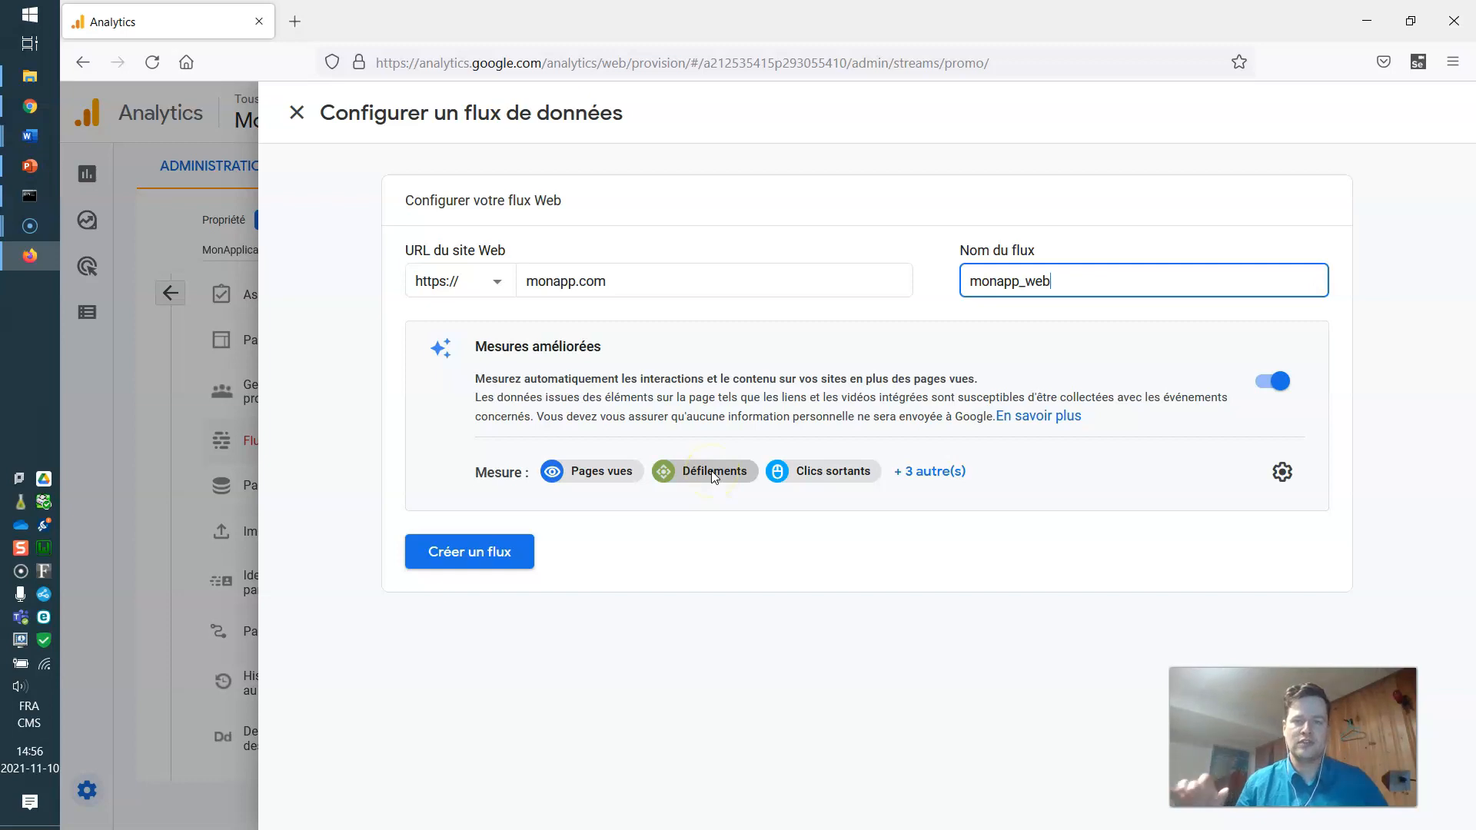
pyautogui.click(463, 555)
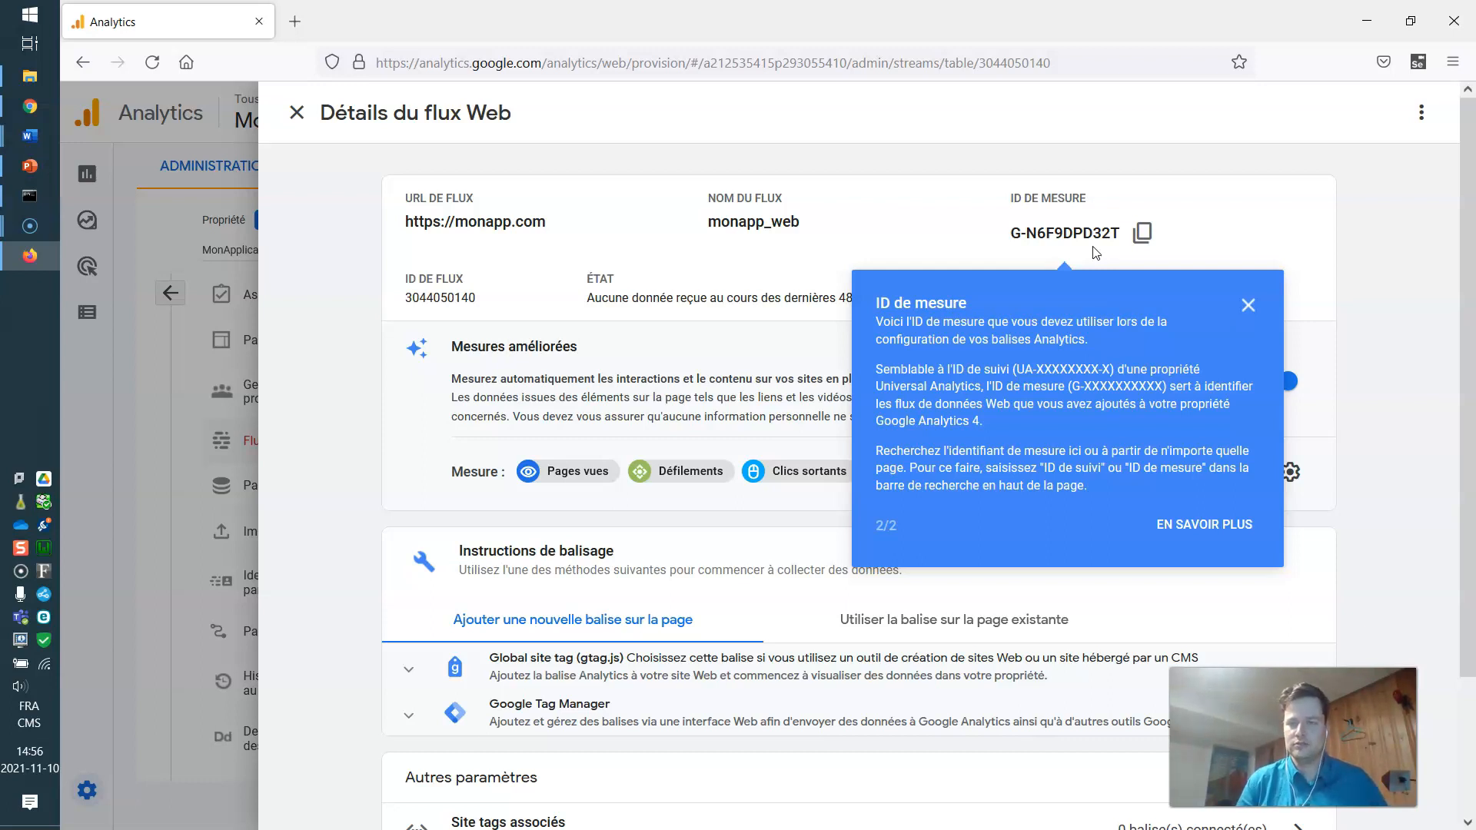
# Copy measurement ID G-N6F9DPD32T, then expand and select the full gtag.js snippet.
pyautogui.click(1143, 232)
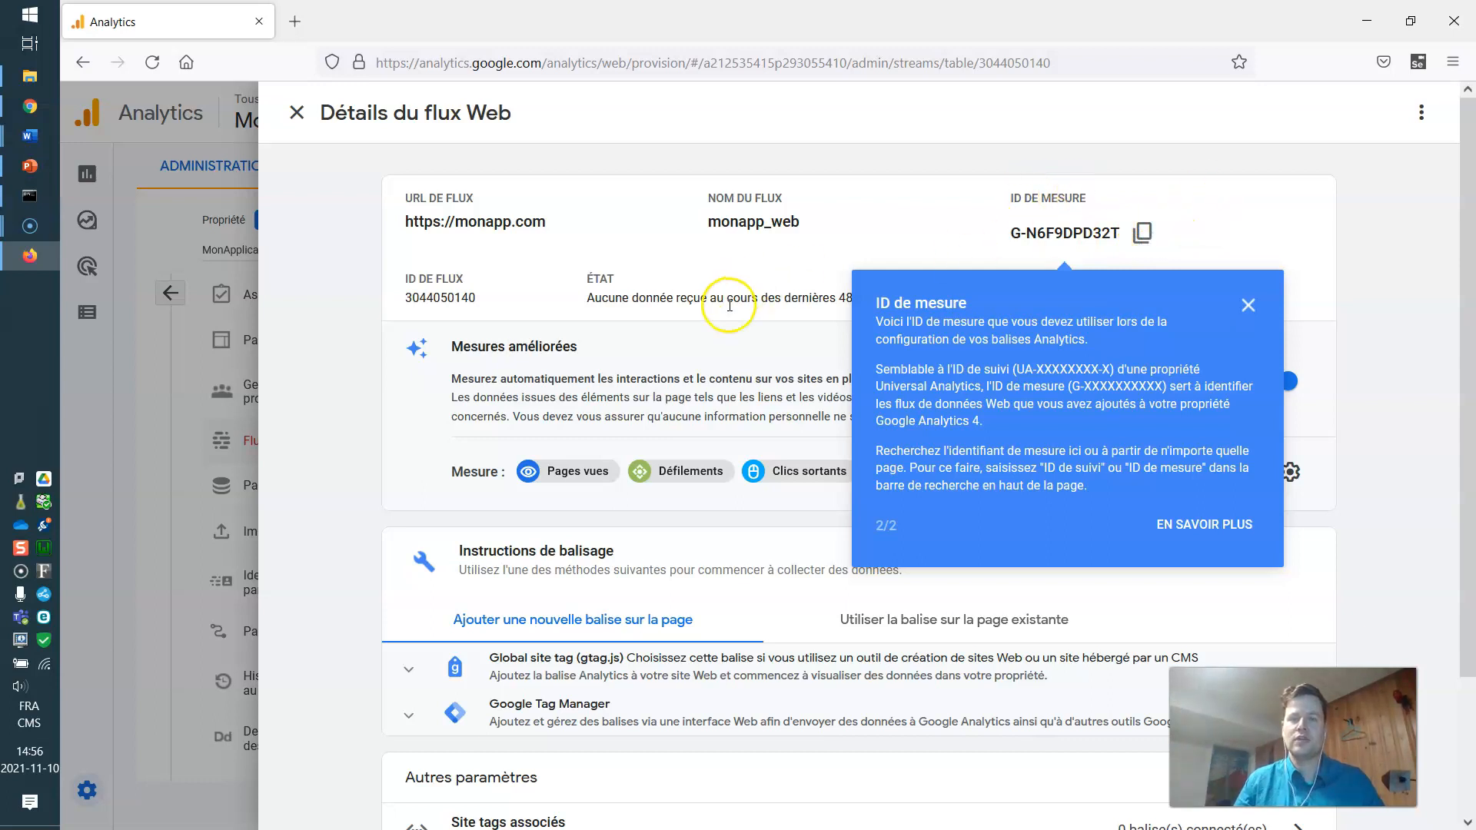
pyautogui.scroll(-1, 665, 379)
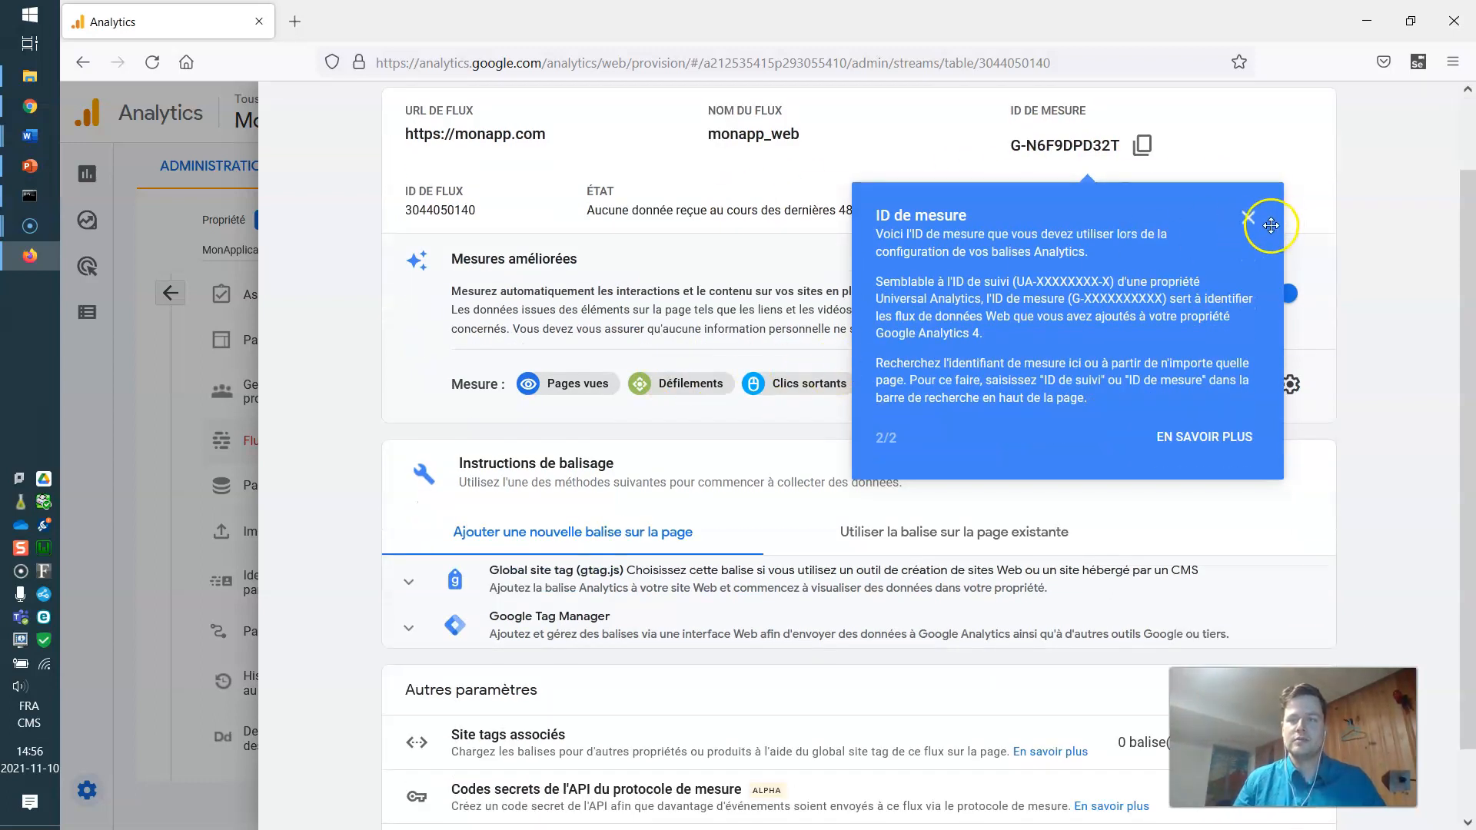
pyautogui.click(1247, 218)
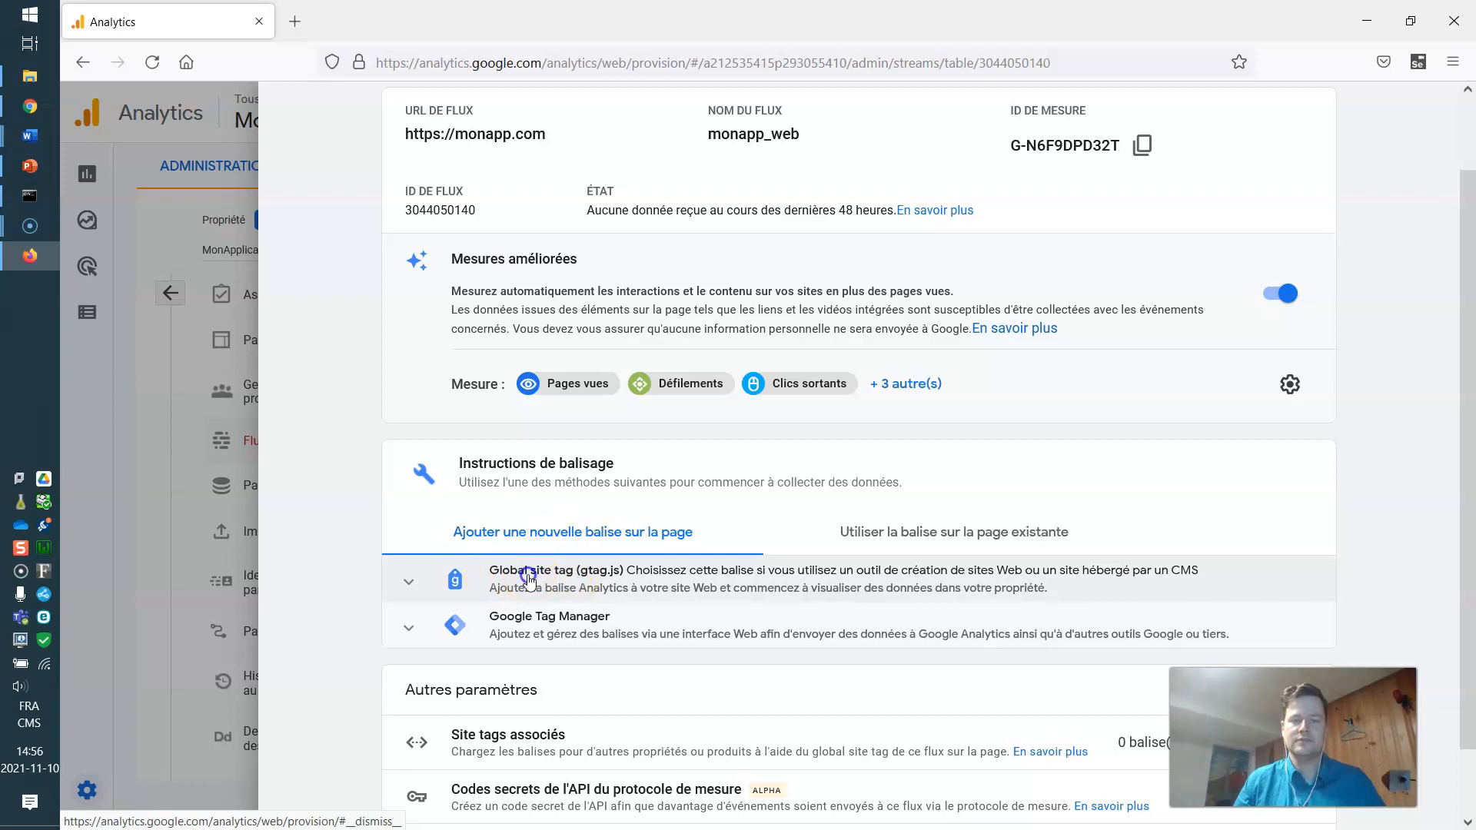
pyautogui.click(528, 578)
pyautogui.scroll(-4, 593, 488)
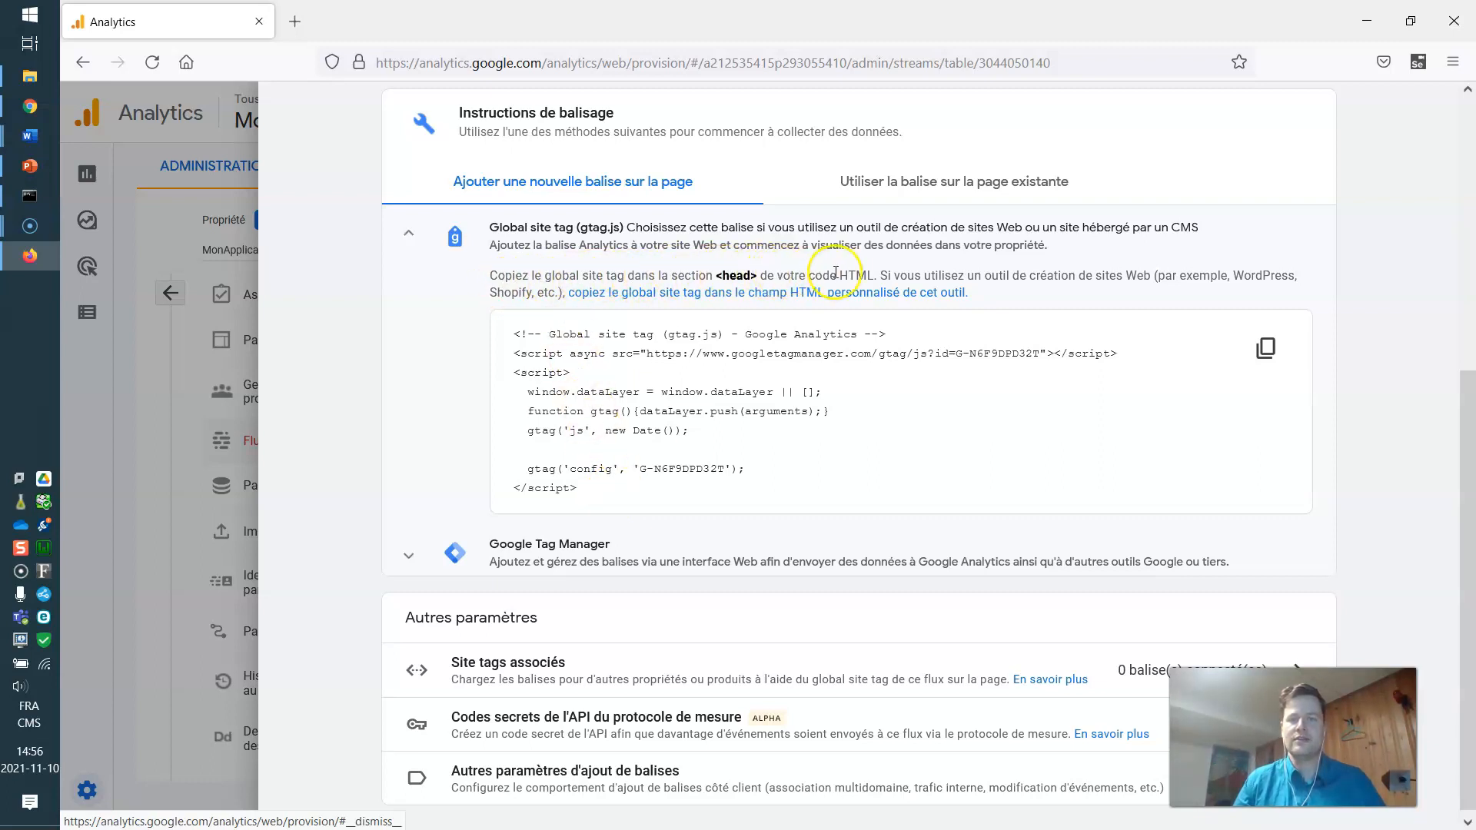
pyautogui.moveTo(578, 489); pyautogui.dragTo(509, 348)
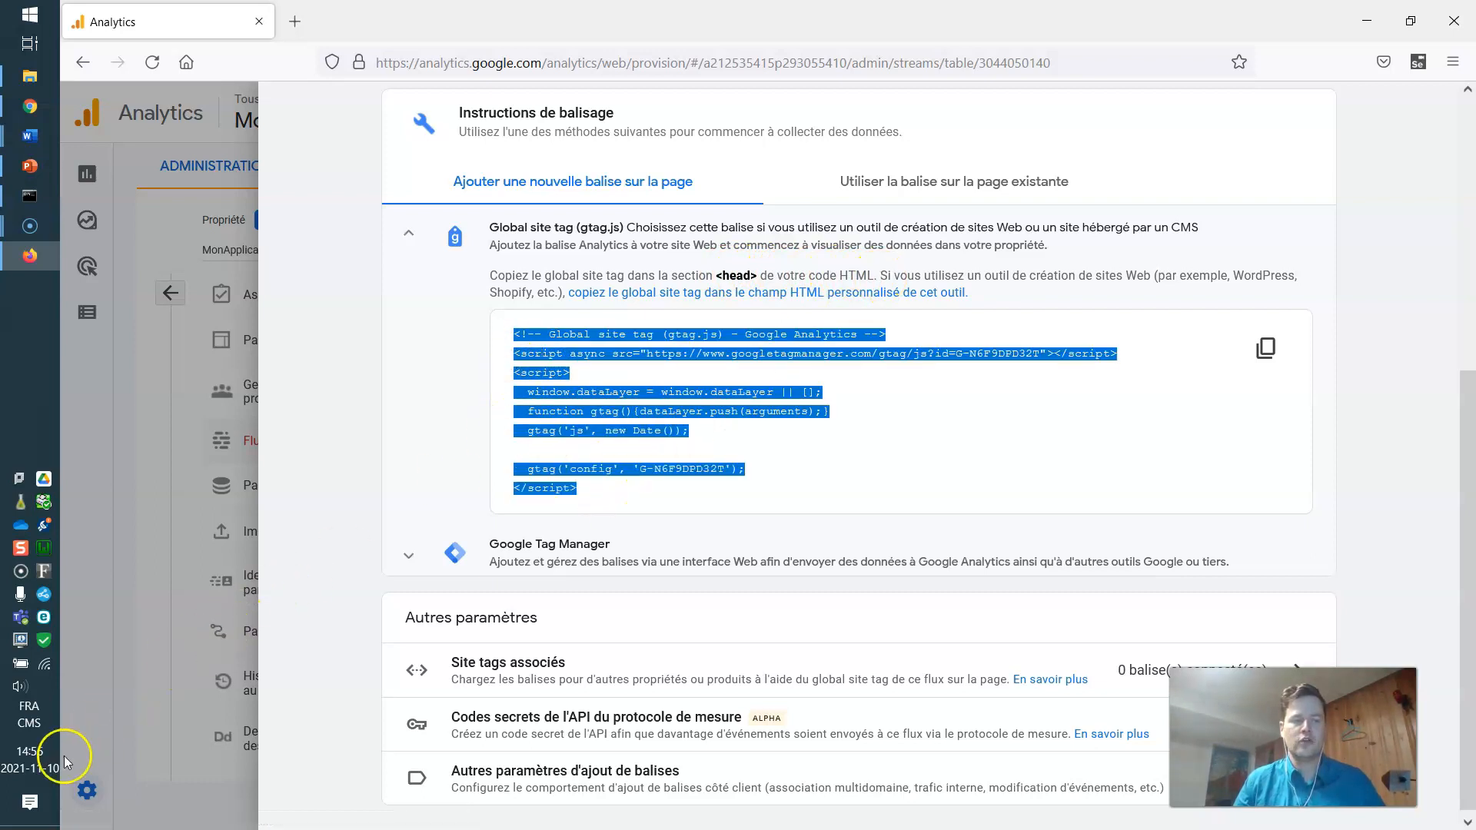
# Paste the gtag snippet on a new line after the title in page_maitre.html's head.
pyautogui.click(39, 794)
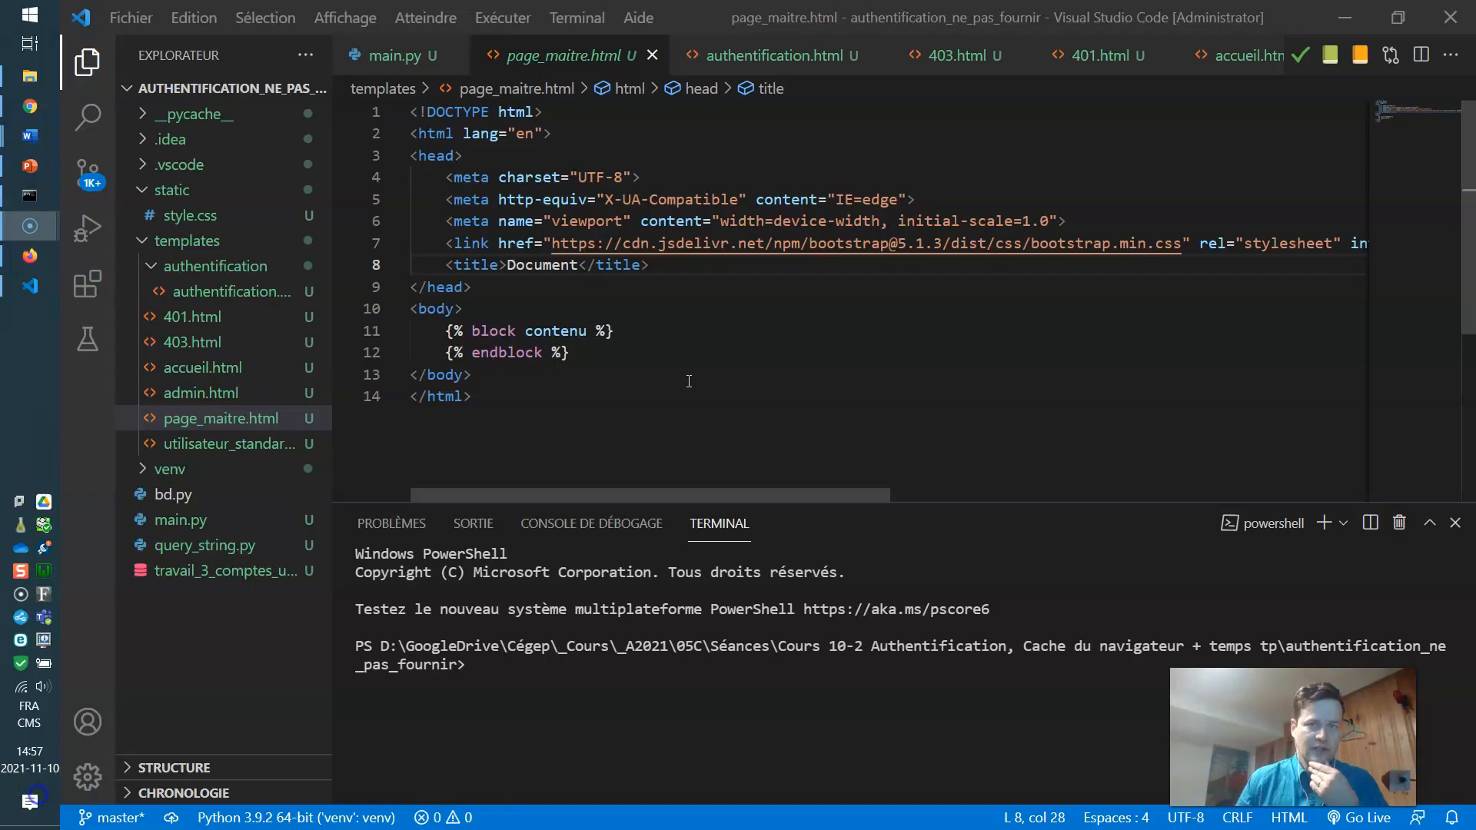
pyautogui.click(666, 266)
pyautogui.press('Return')
pyautogui.hotkey('ctrl', 'v')
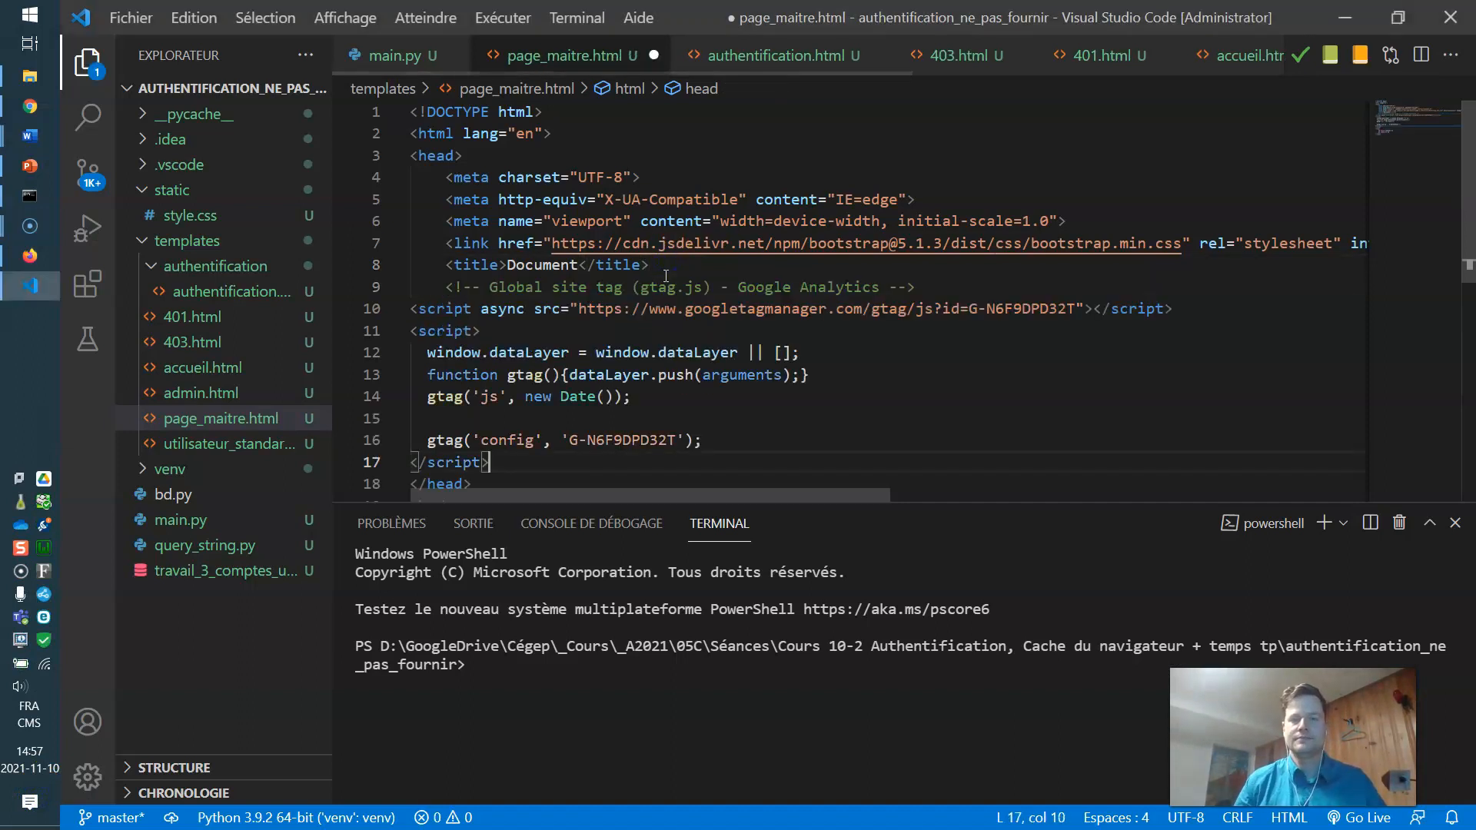
pyautogui.doubleClick(1037, 308)
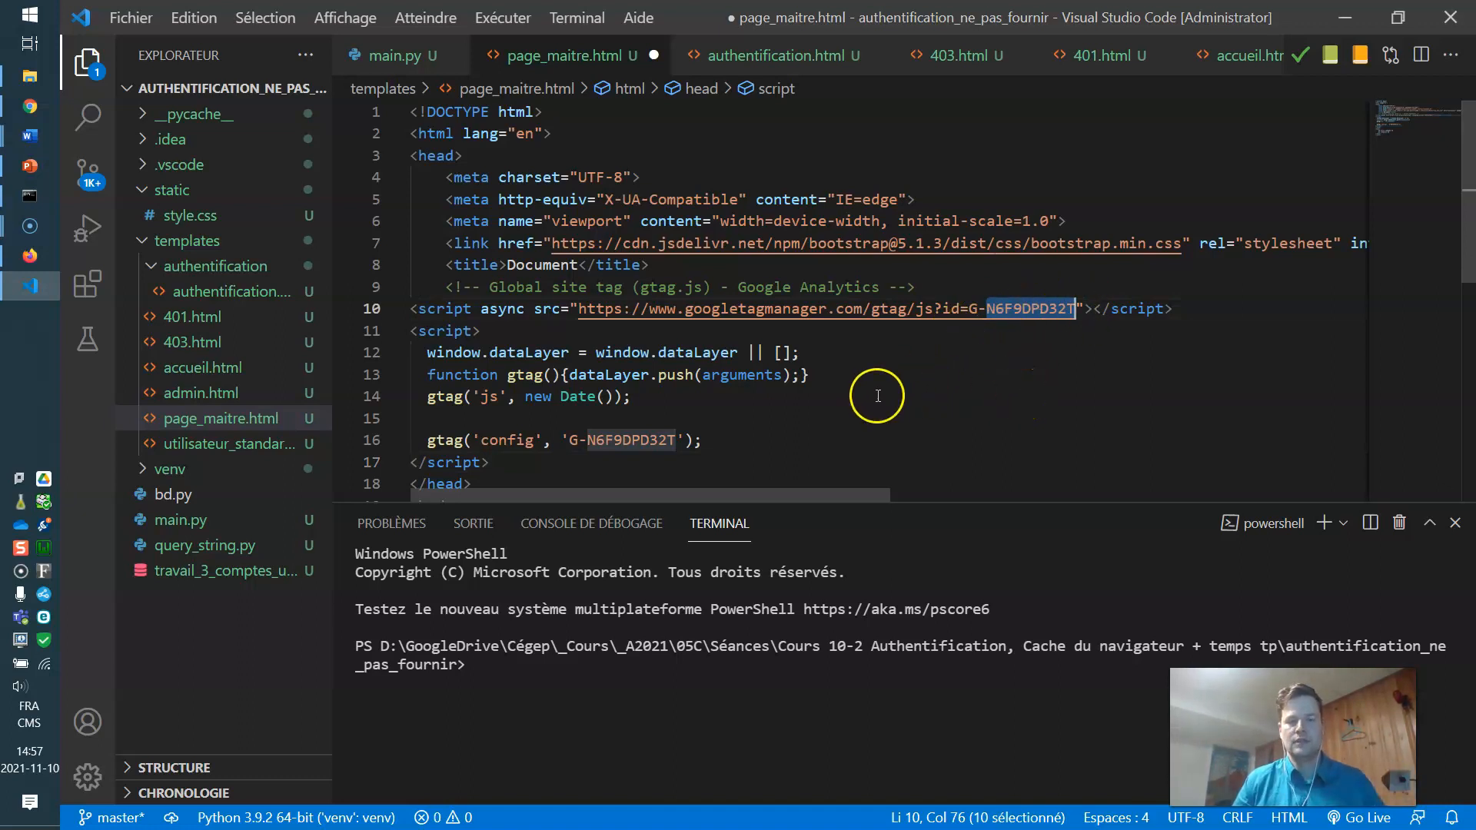
pyautogui.hotkey('ctrl', 's')
pyautogui.click(605, 697)
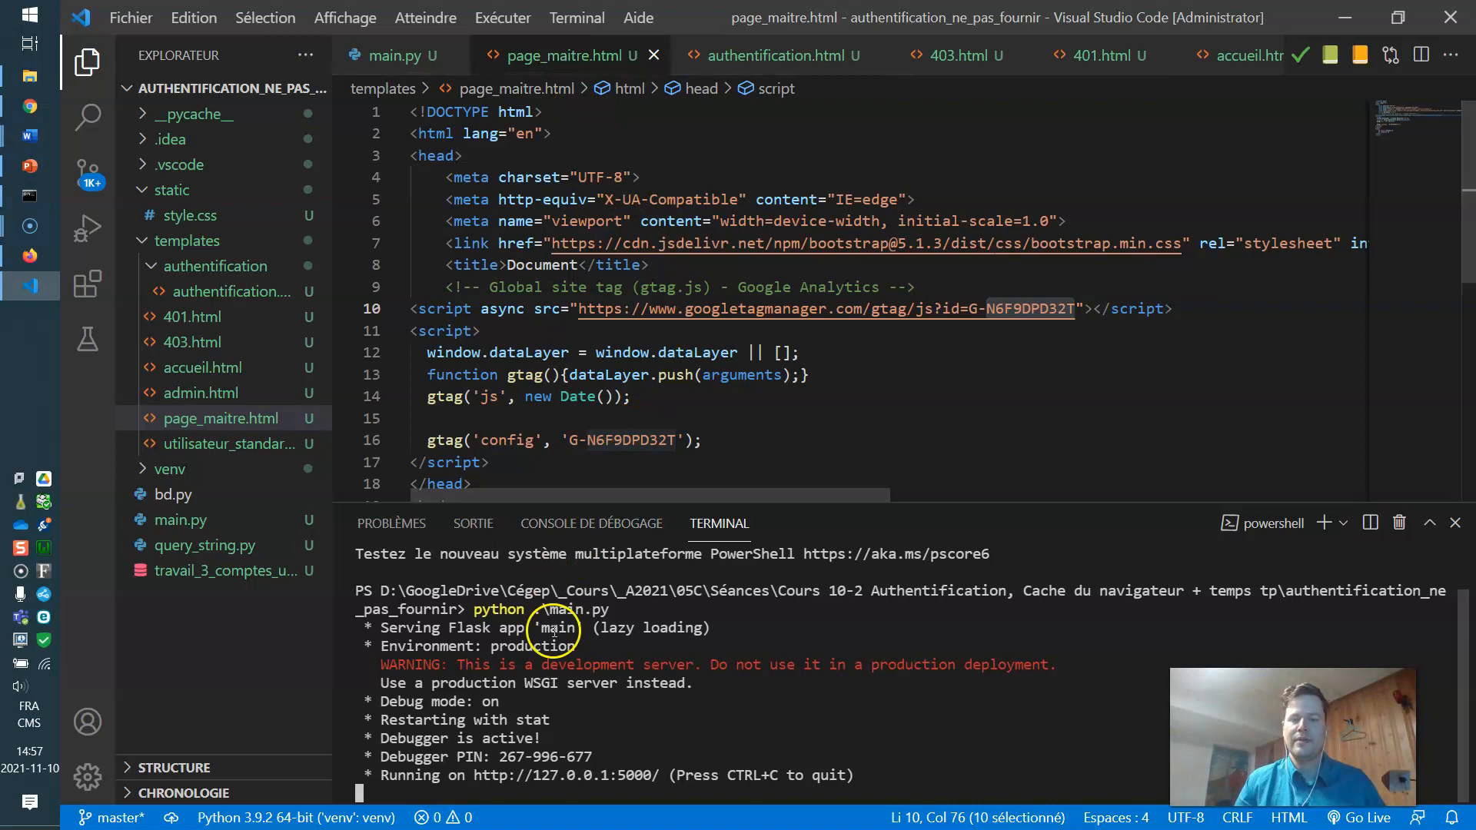
pyautogui.keyDown('ctrl'); pyautogui.click(582, 789); pyautogui.keyUp('ctrl')
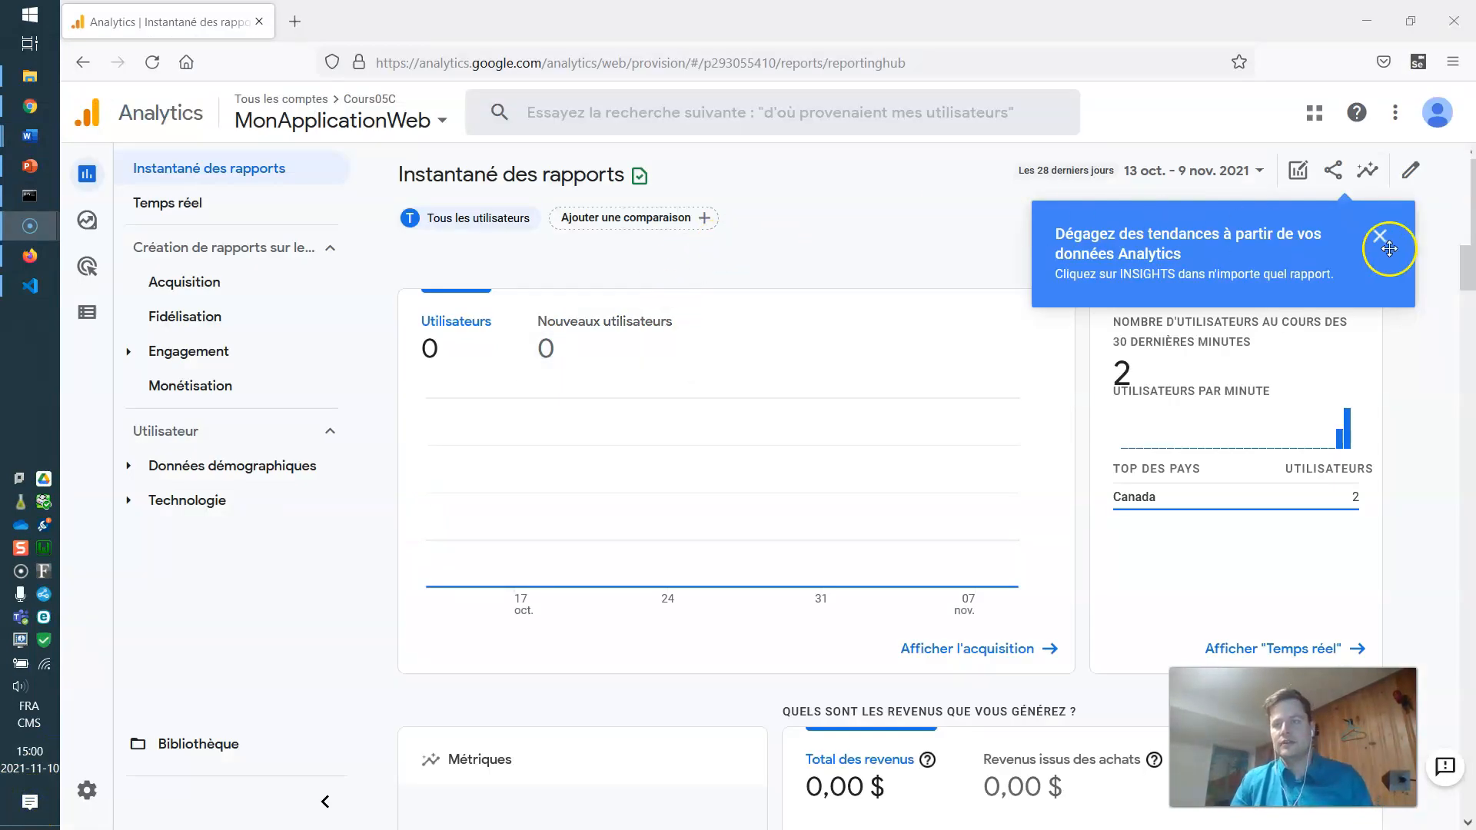
# Dismiss the 'Dégagez des tendances' tip and confirm the Cours05C / MonApplicationWeb property in the picker.
pyautogui.click(1382, 245)
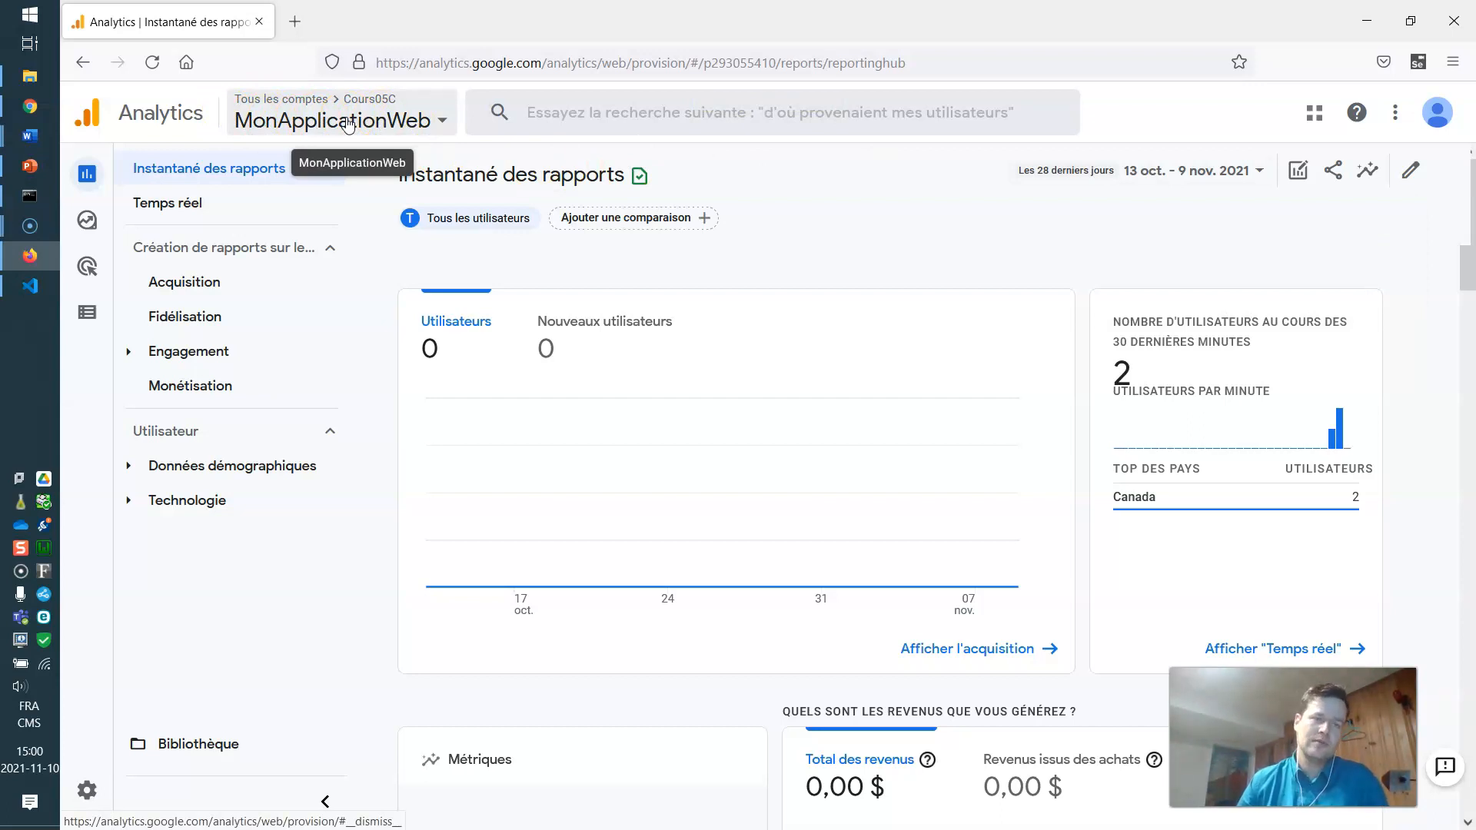
pyautogui.click(347, 125)
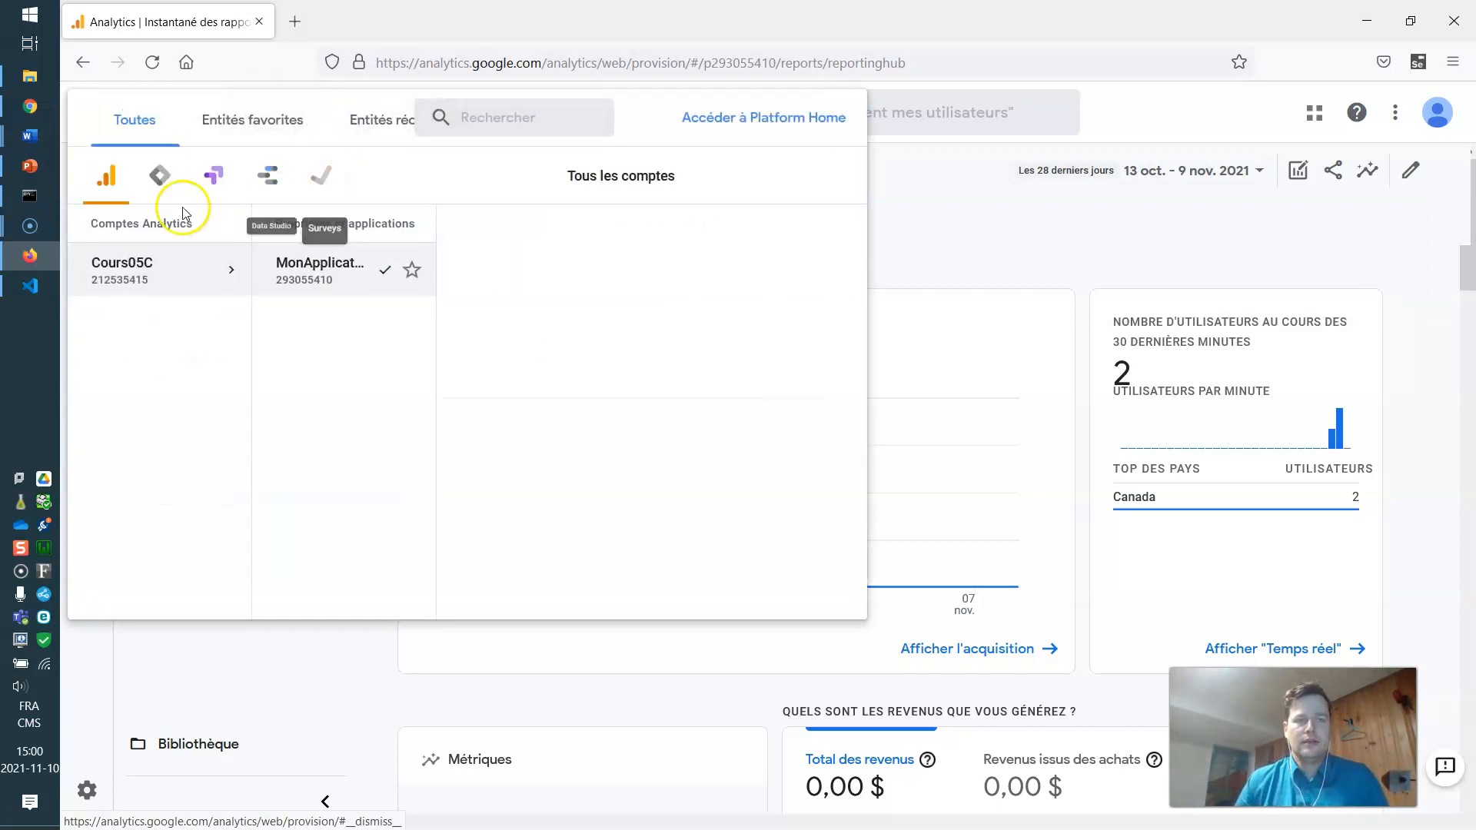
pyautogui.click(115, 266)
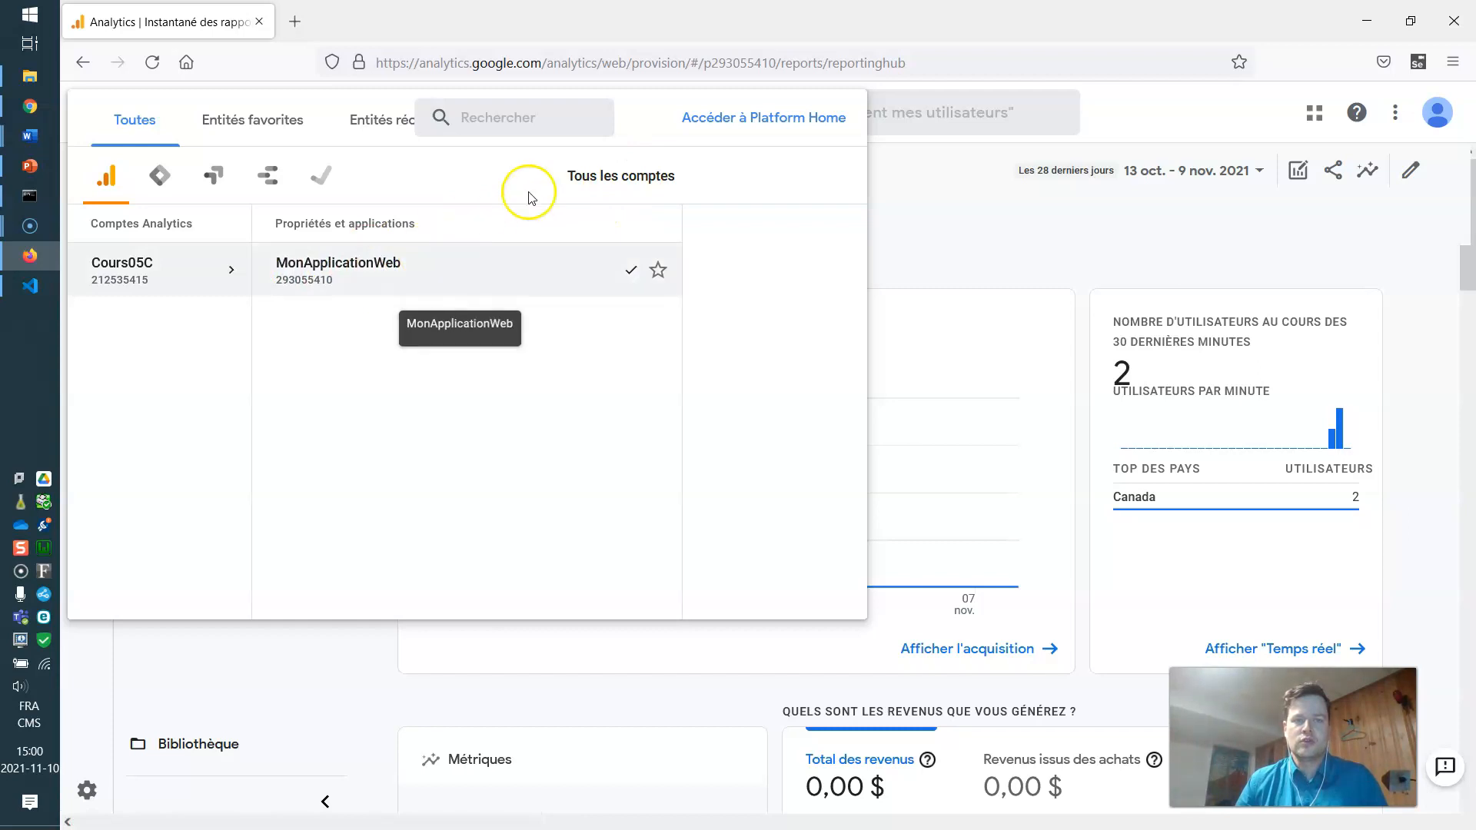
pyautogui.click(1029, 215)
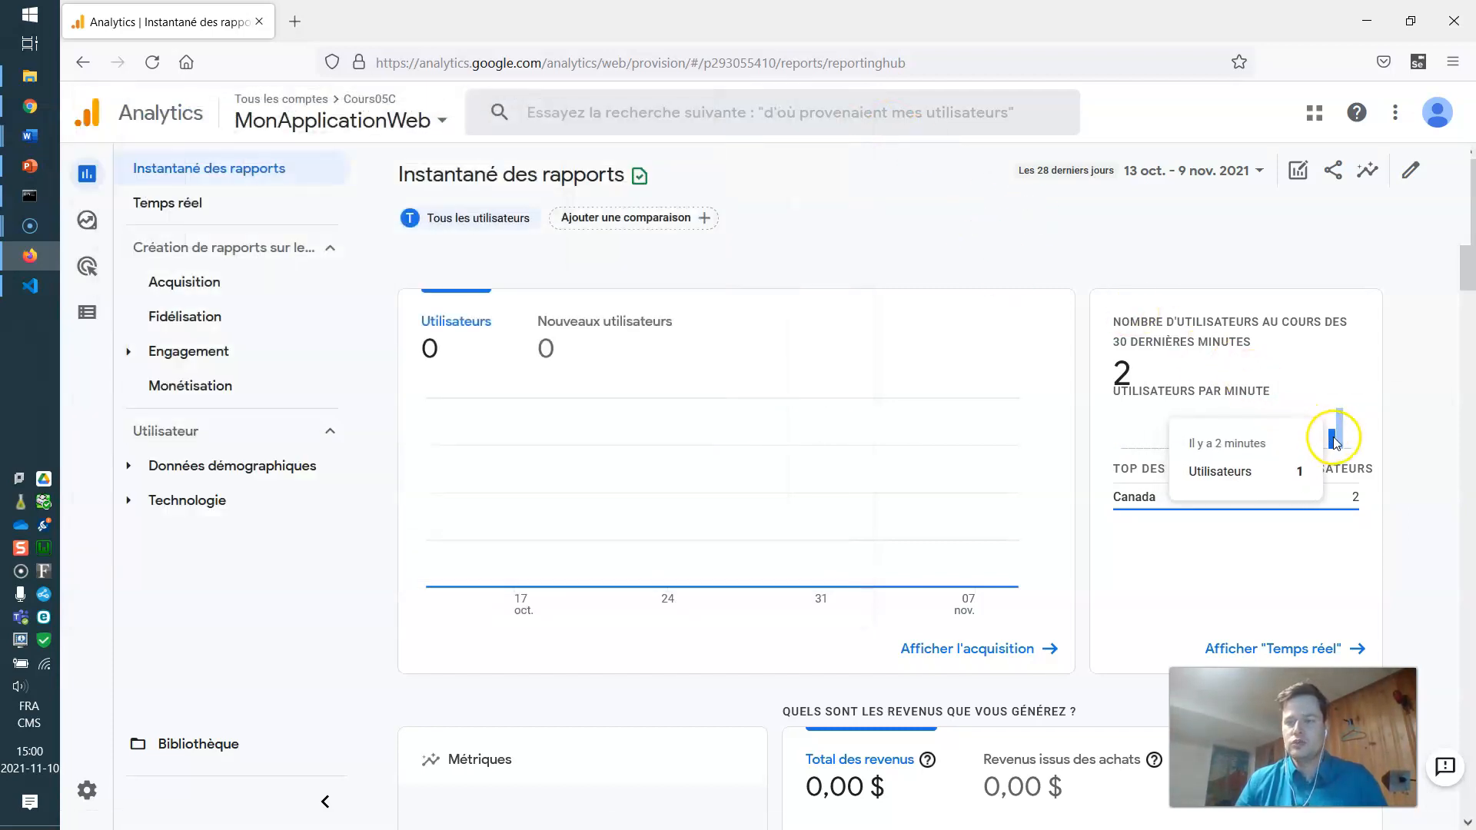
pyautogui.scroll(-2, 790, 352)
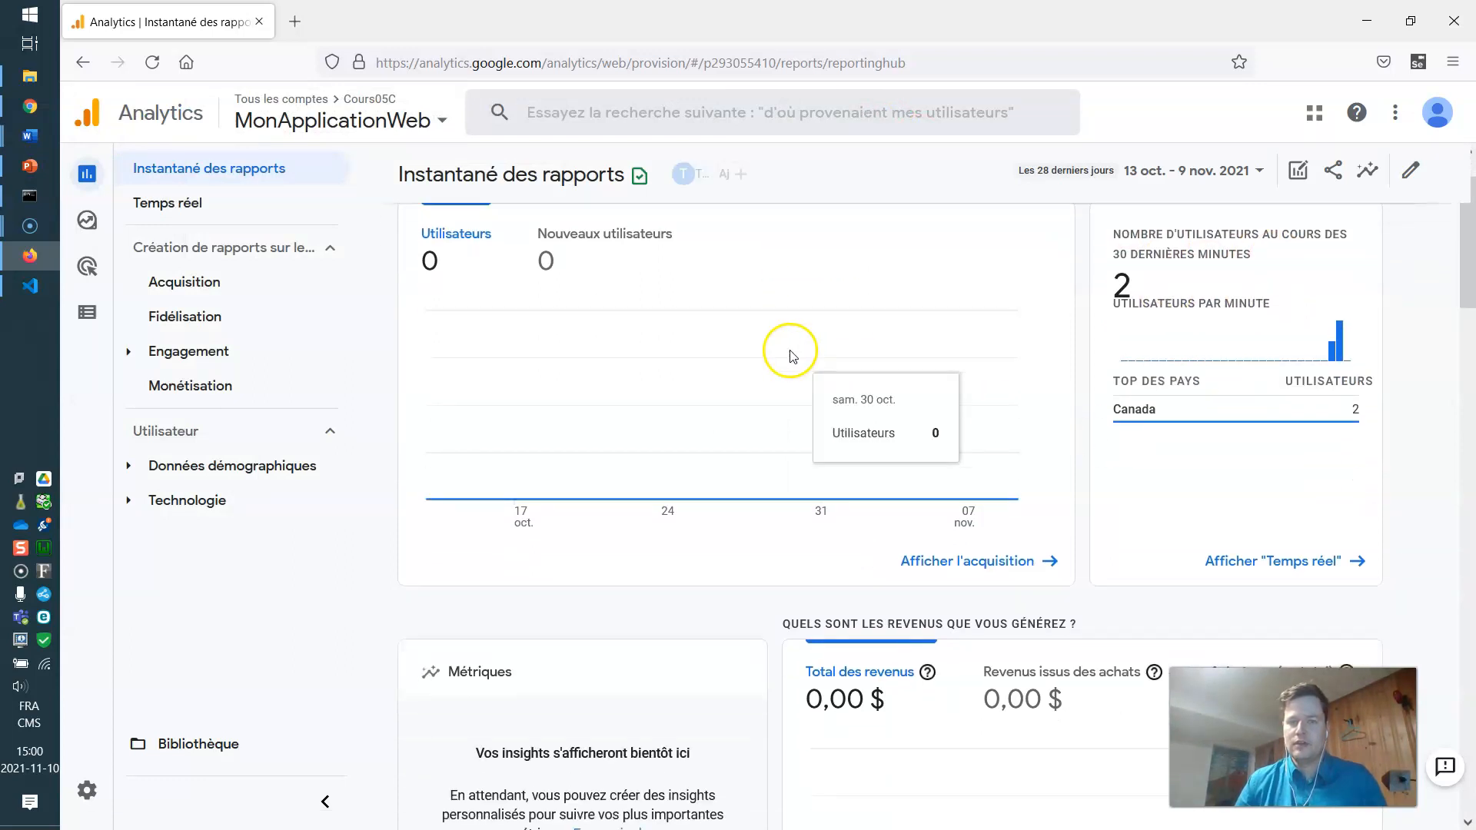
# Open the Temps réel overview and review its 2 desktop users near Québec.
pyautogui.click(197, 206)
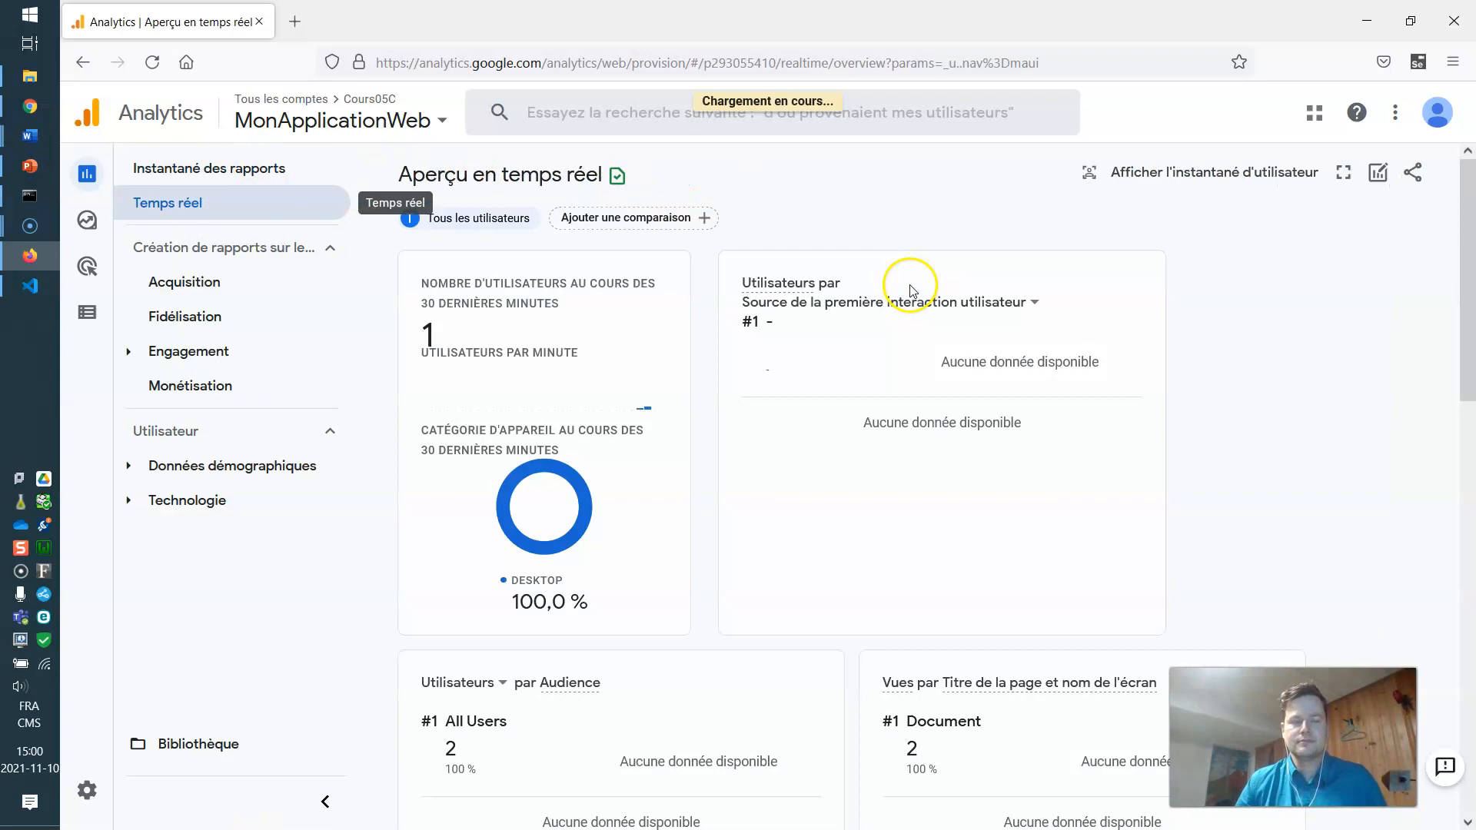
pyautogui.scroll(-2, 884, 289)
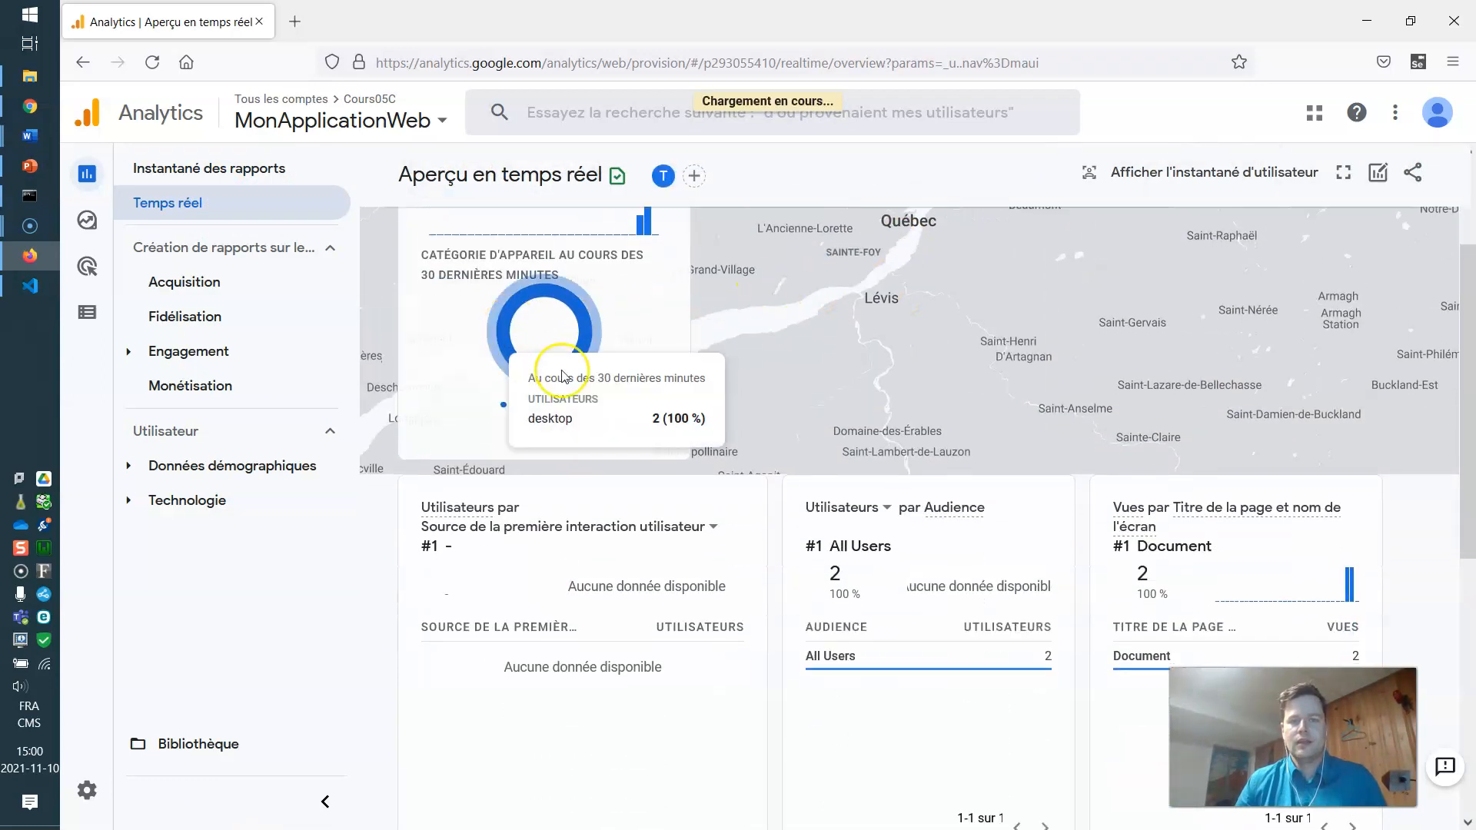
pyautogui.scroll(2, 880, 294)
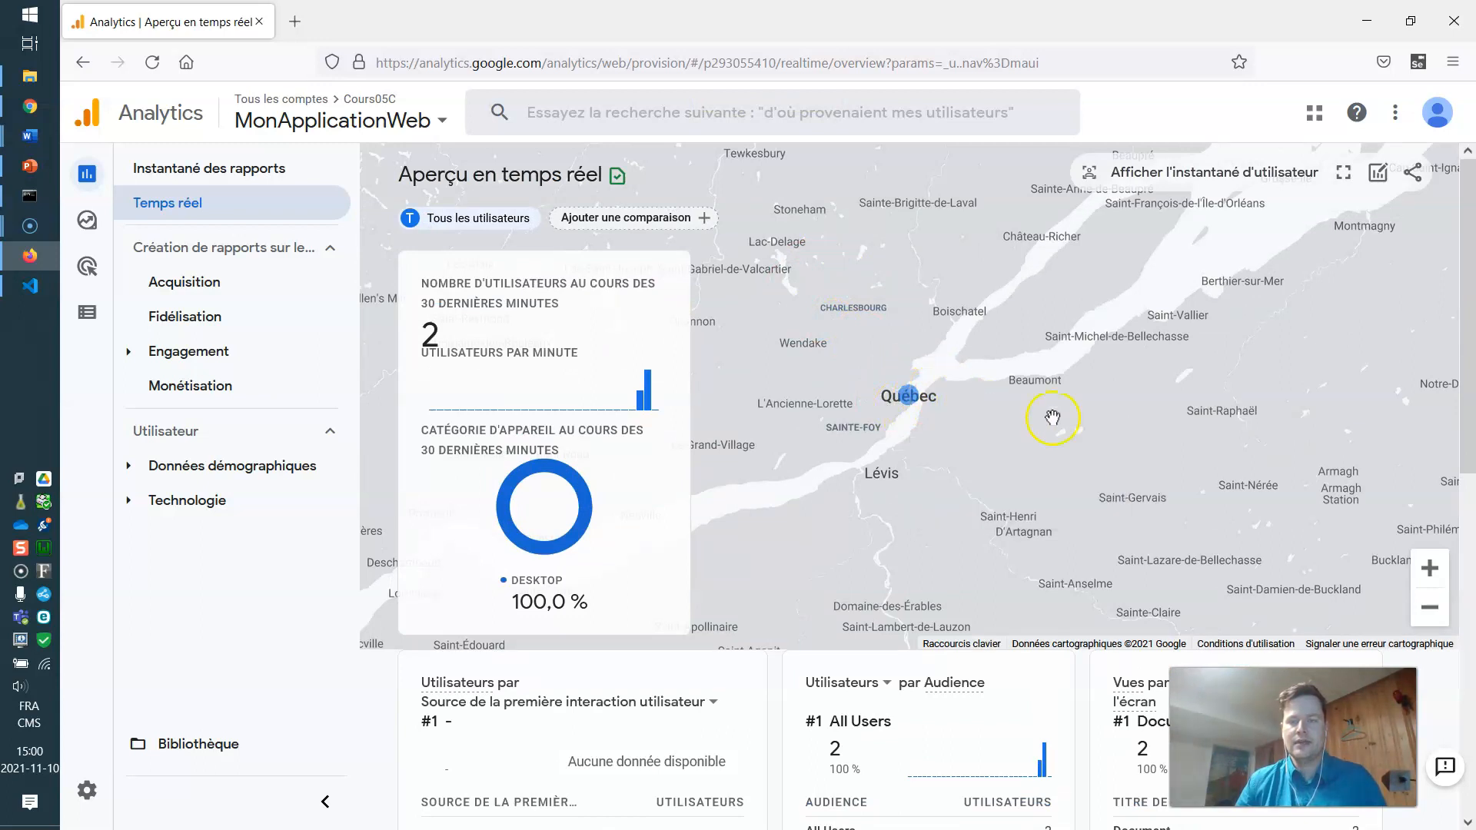
pyautogui.scroll(-3, 829, 554)
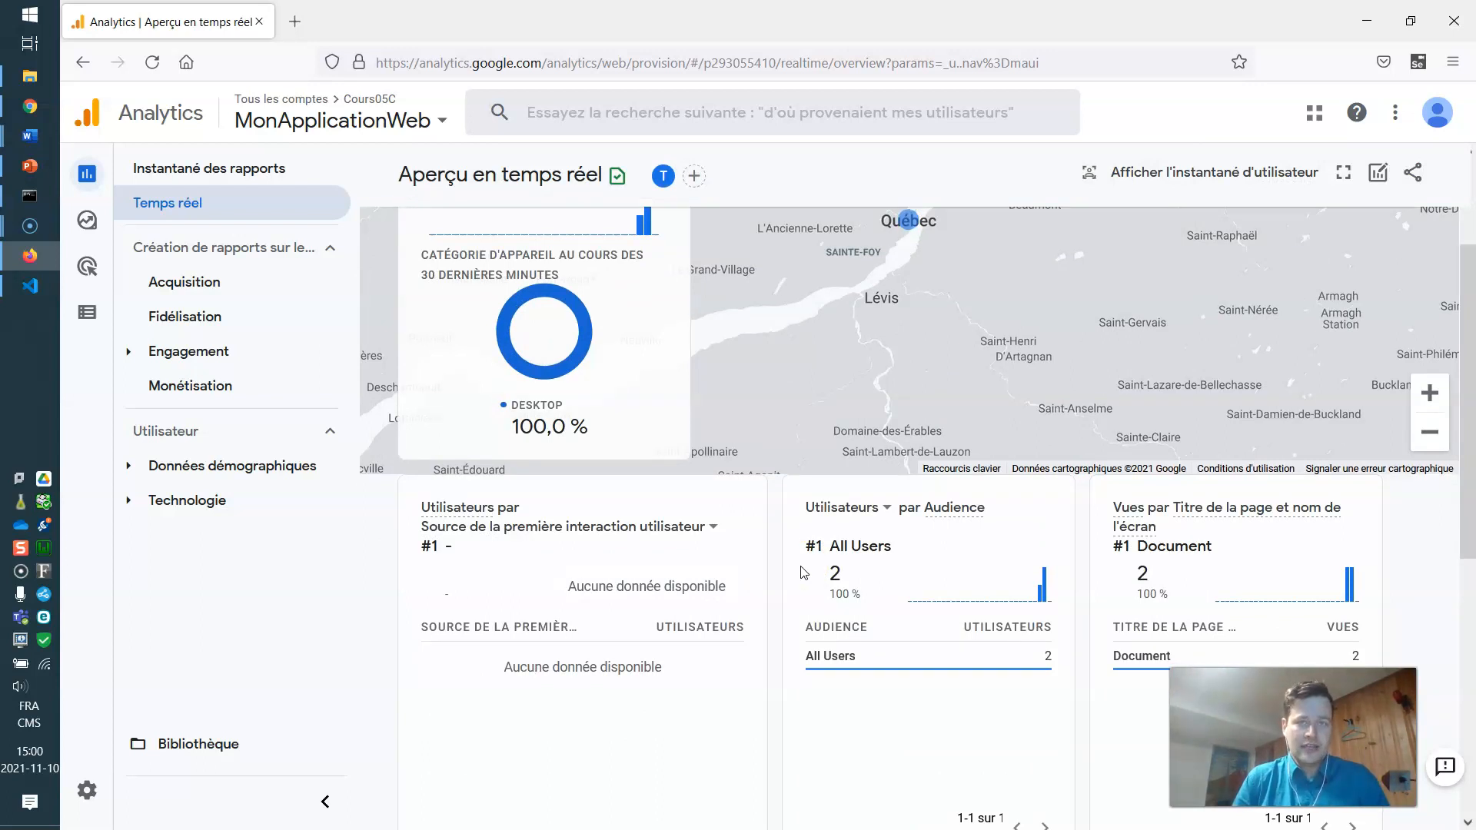
pyautogui.click(31, 292)
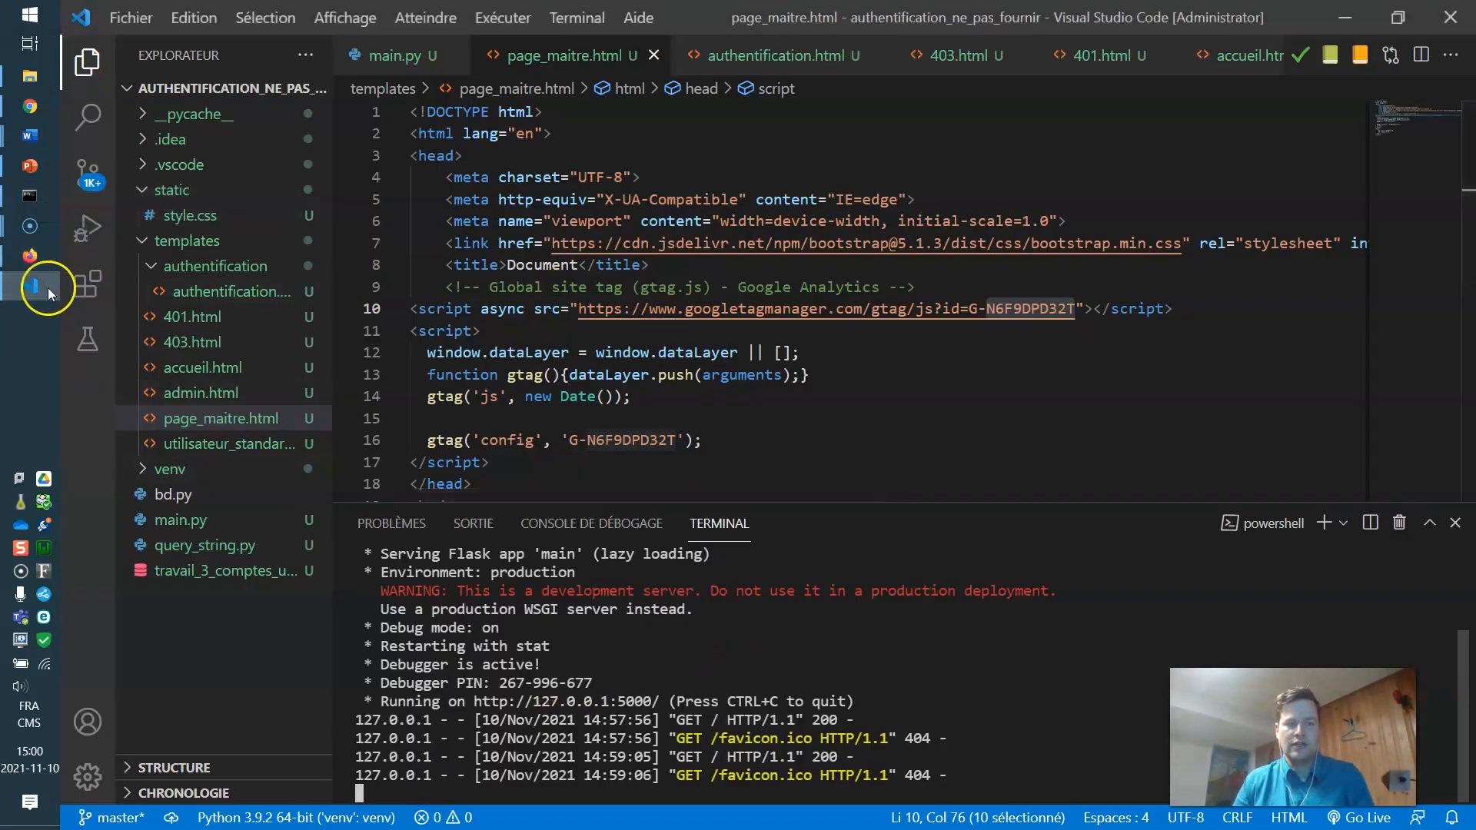
pyautogui.click(31, 108)
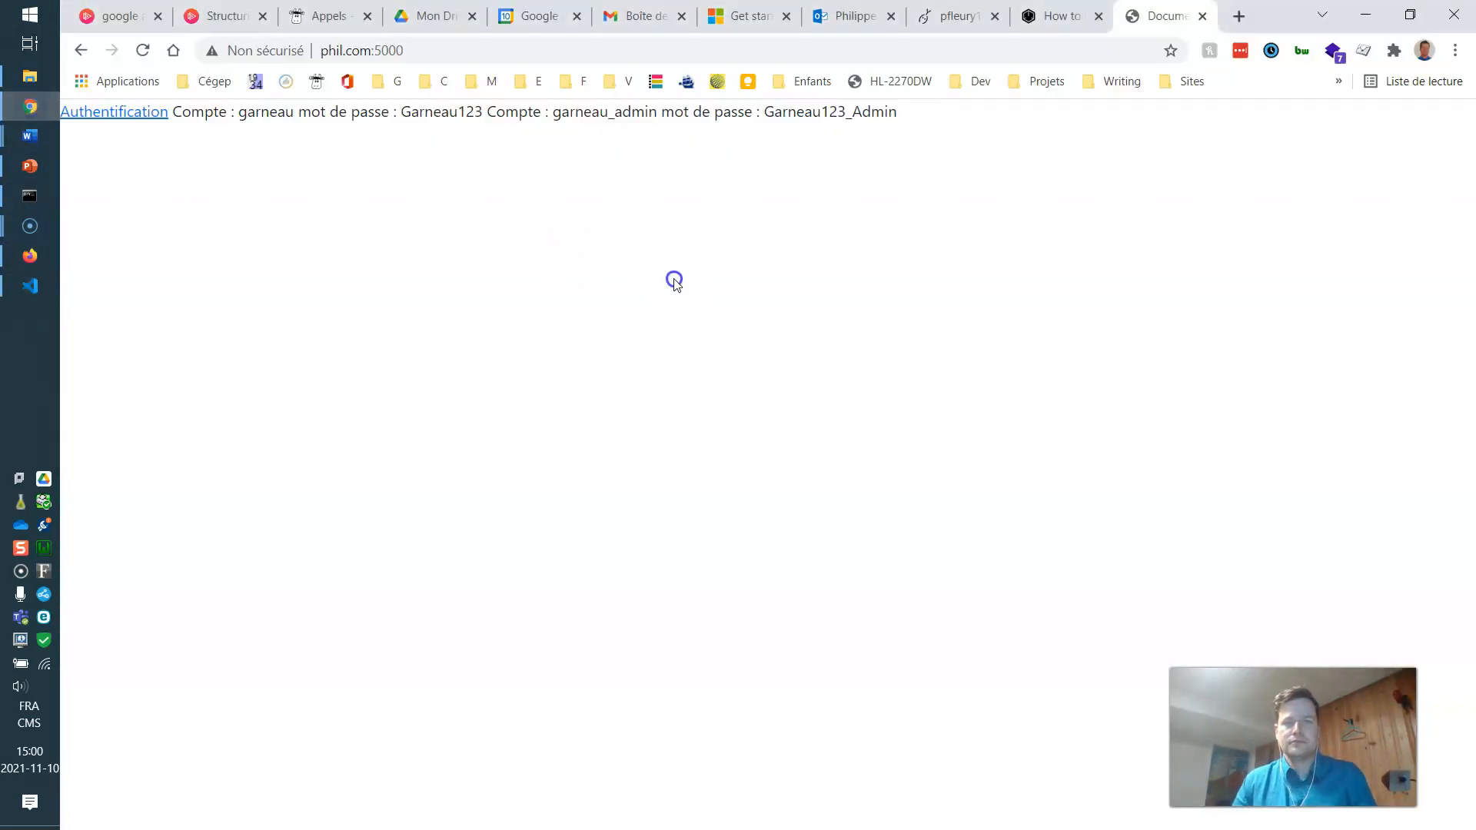
pyautogui.hotkey('alt', 'Tab')
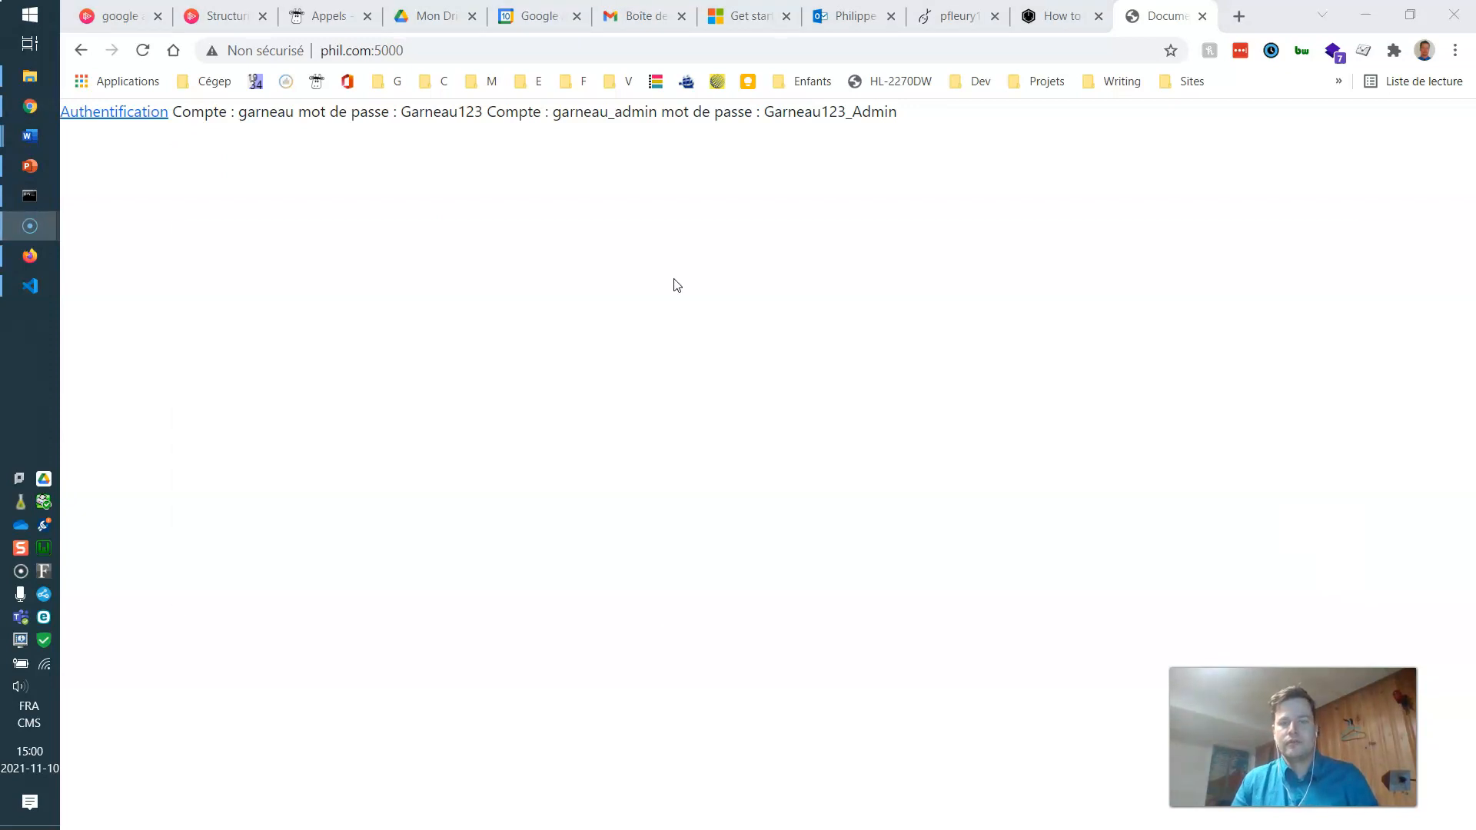
pyautogui.hotkey('alt', 'Tab')
# Load the Authentification page on phil.com:5000 in Chrome, then return to the real-time report.
pyautogui.scroll(-3, 814, 431)
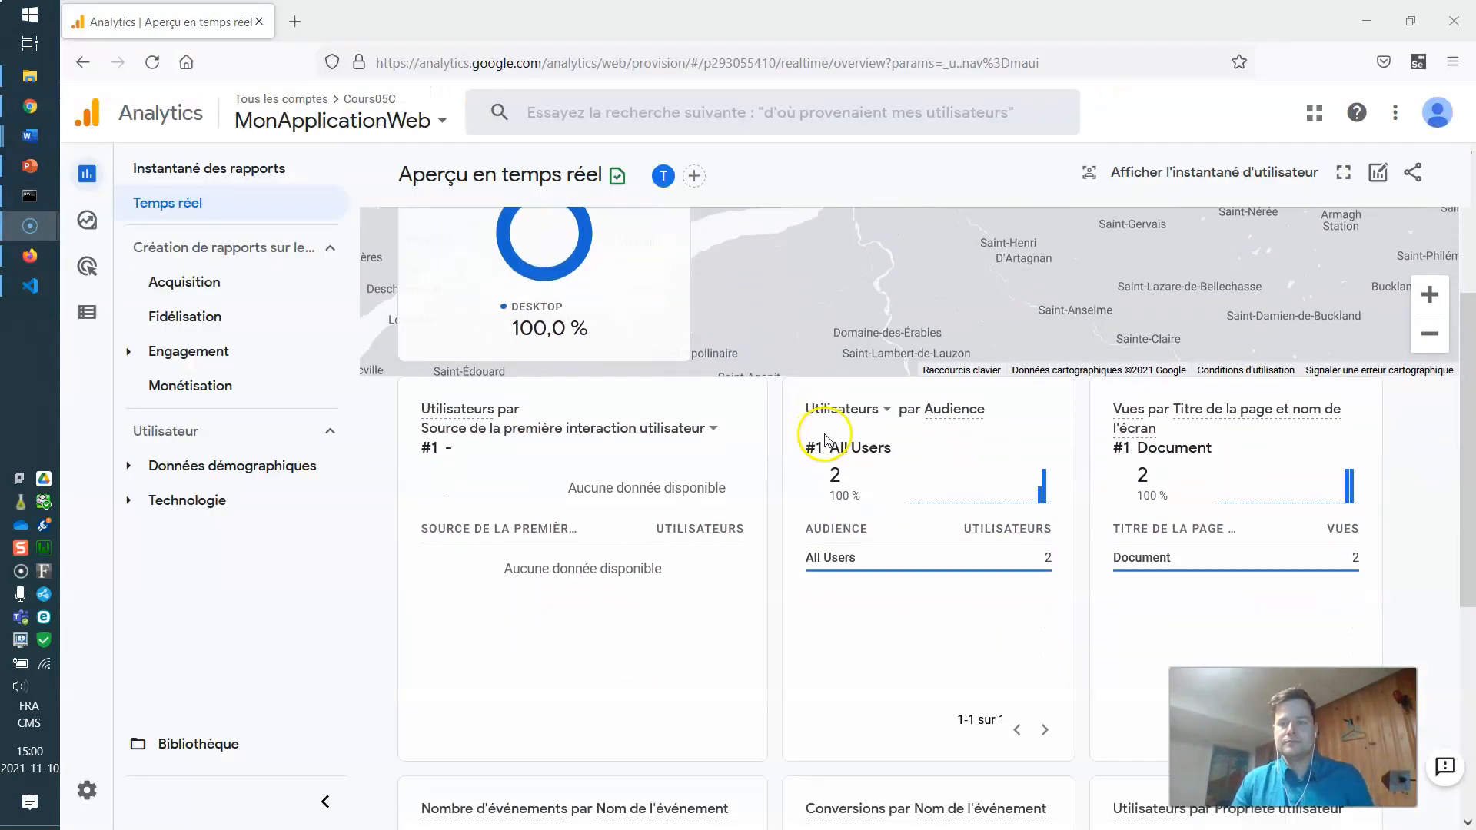
pyautogui.moveTo(1136, 482)
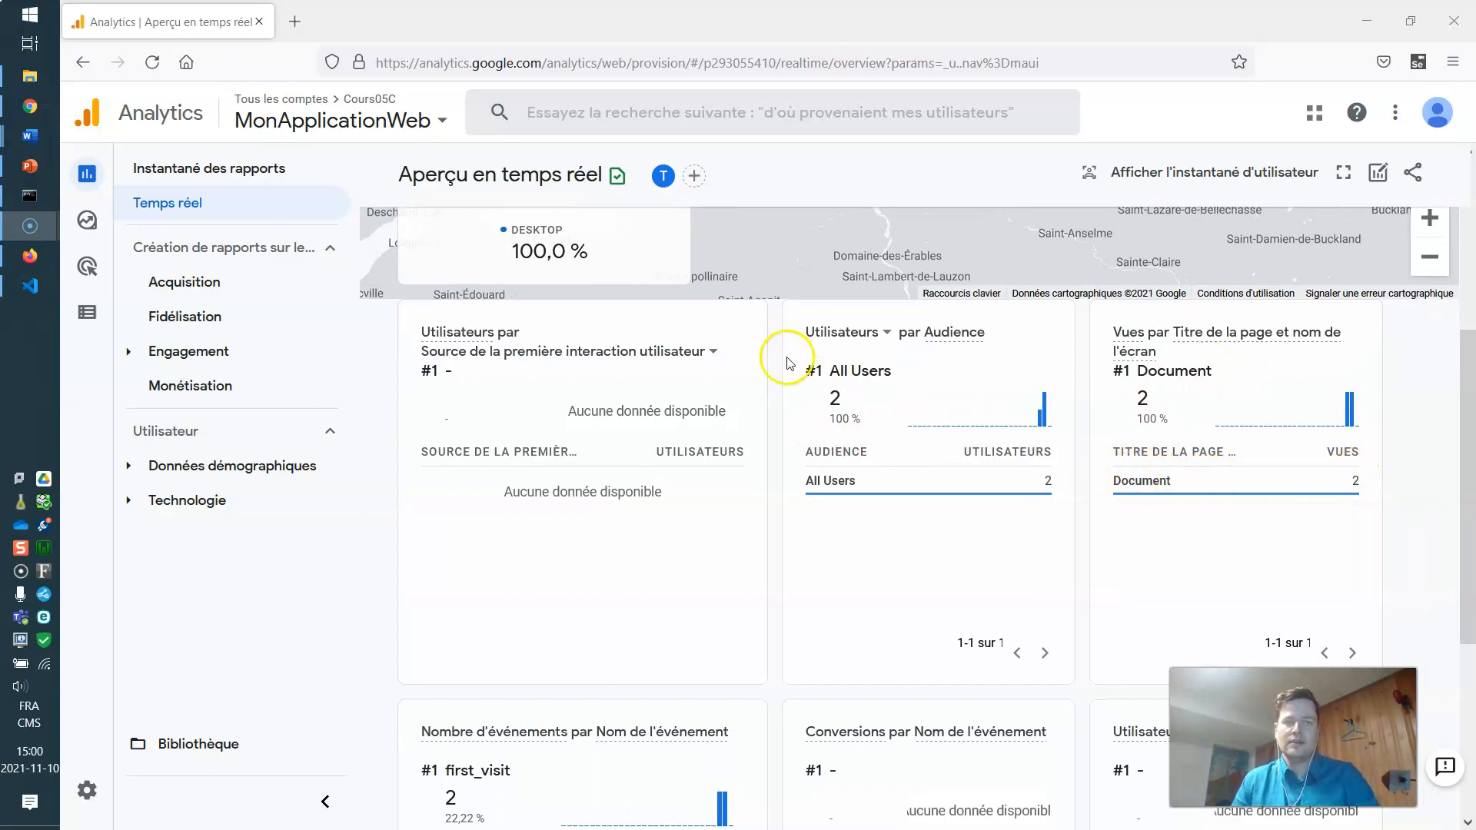
pyautogui.hotkey('alt', 'Tab')
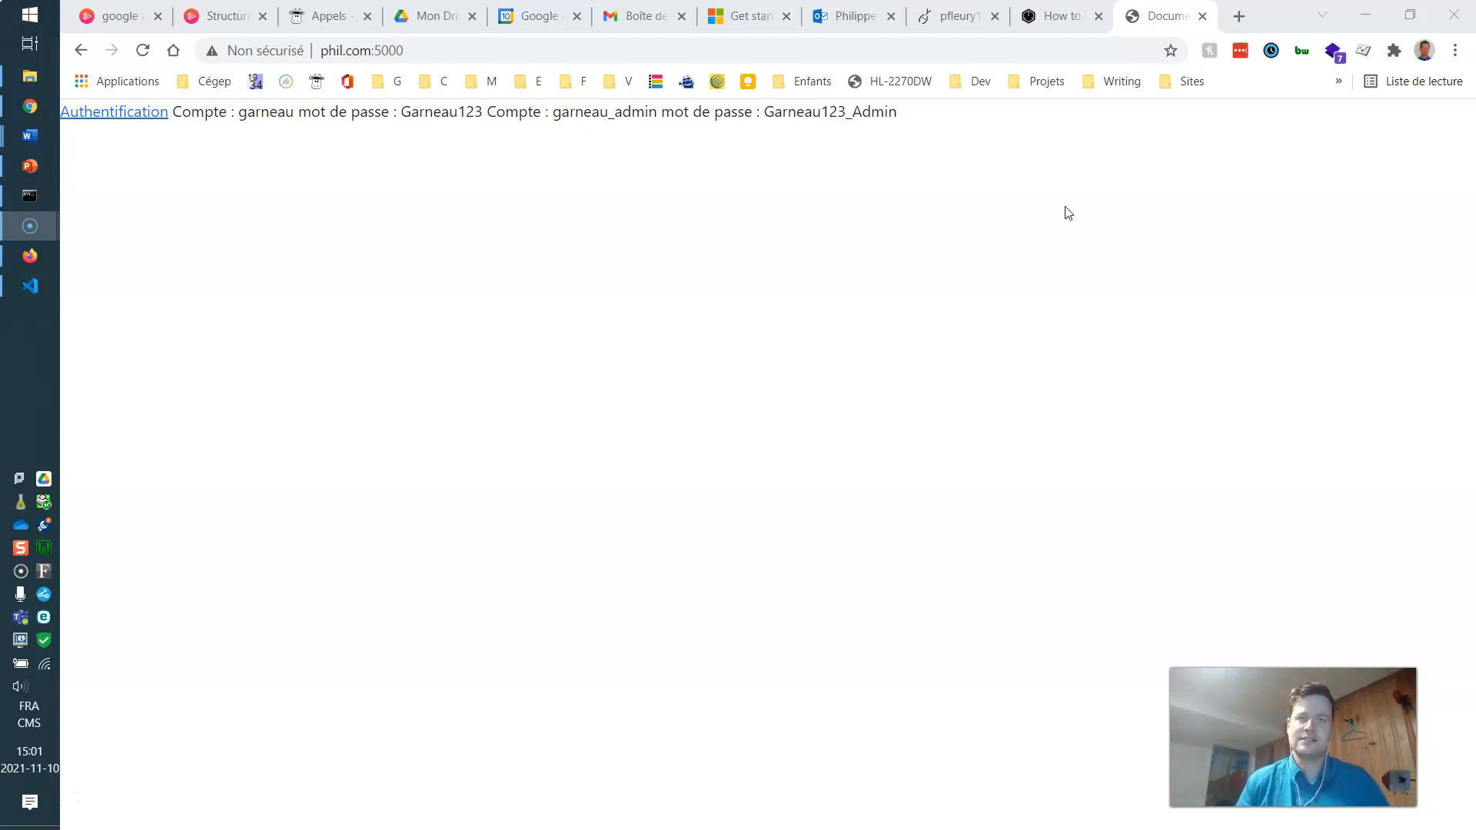
pyautogui.click(115, 115)
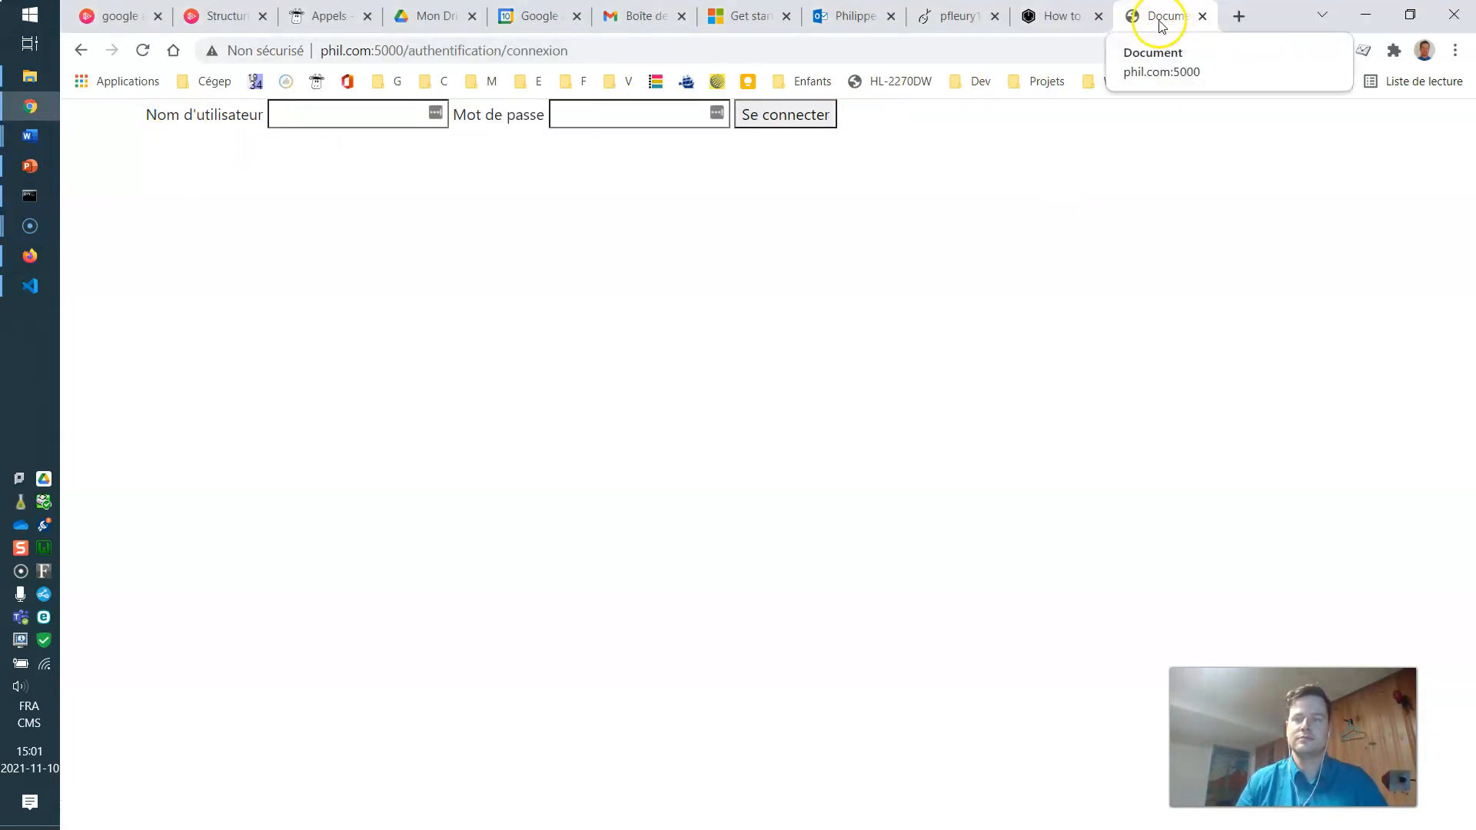
pyautogui.hotkey('alt', 'Tab')
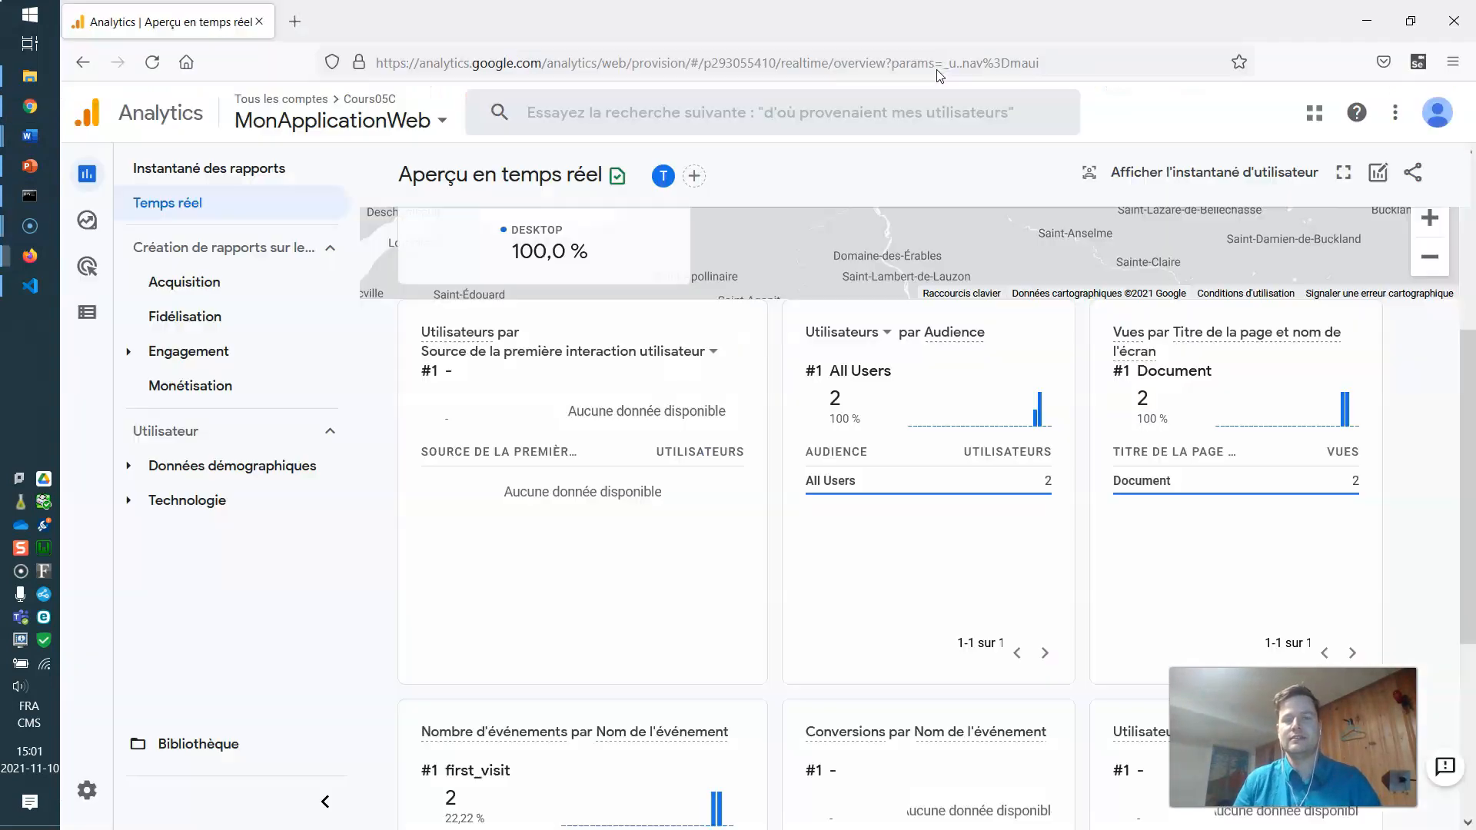
pyautogui.moveTo(891, 482)
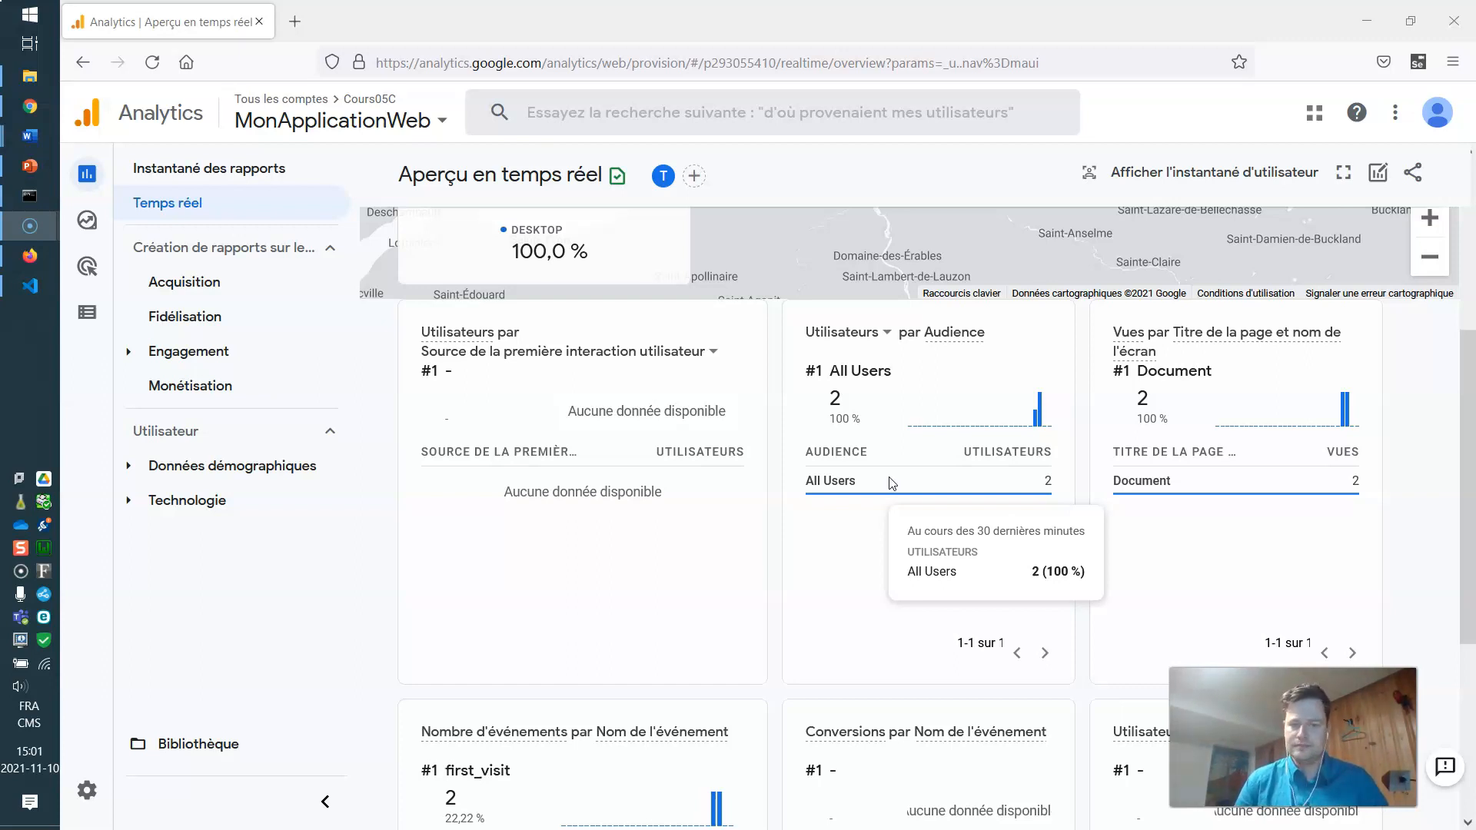
pyautogui.scroll(-3, 543, 537)
pyautogui.moveTo(634, 617)
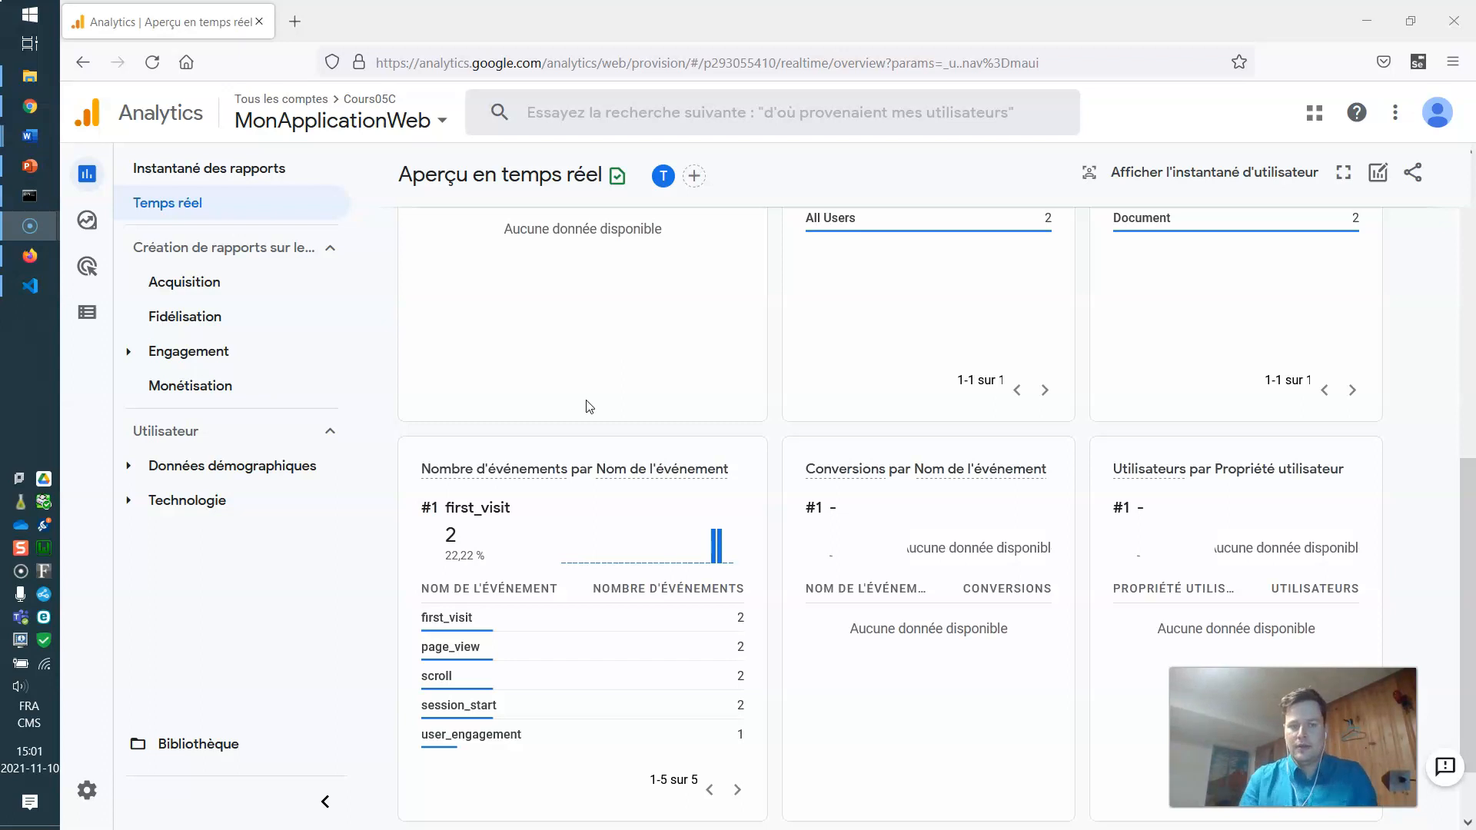
pyautogui.scroll(4, 458, 421)
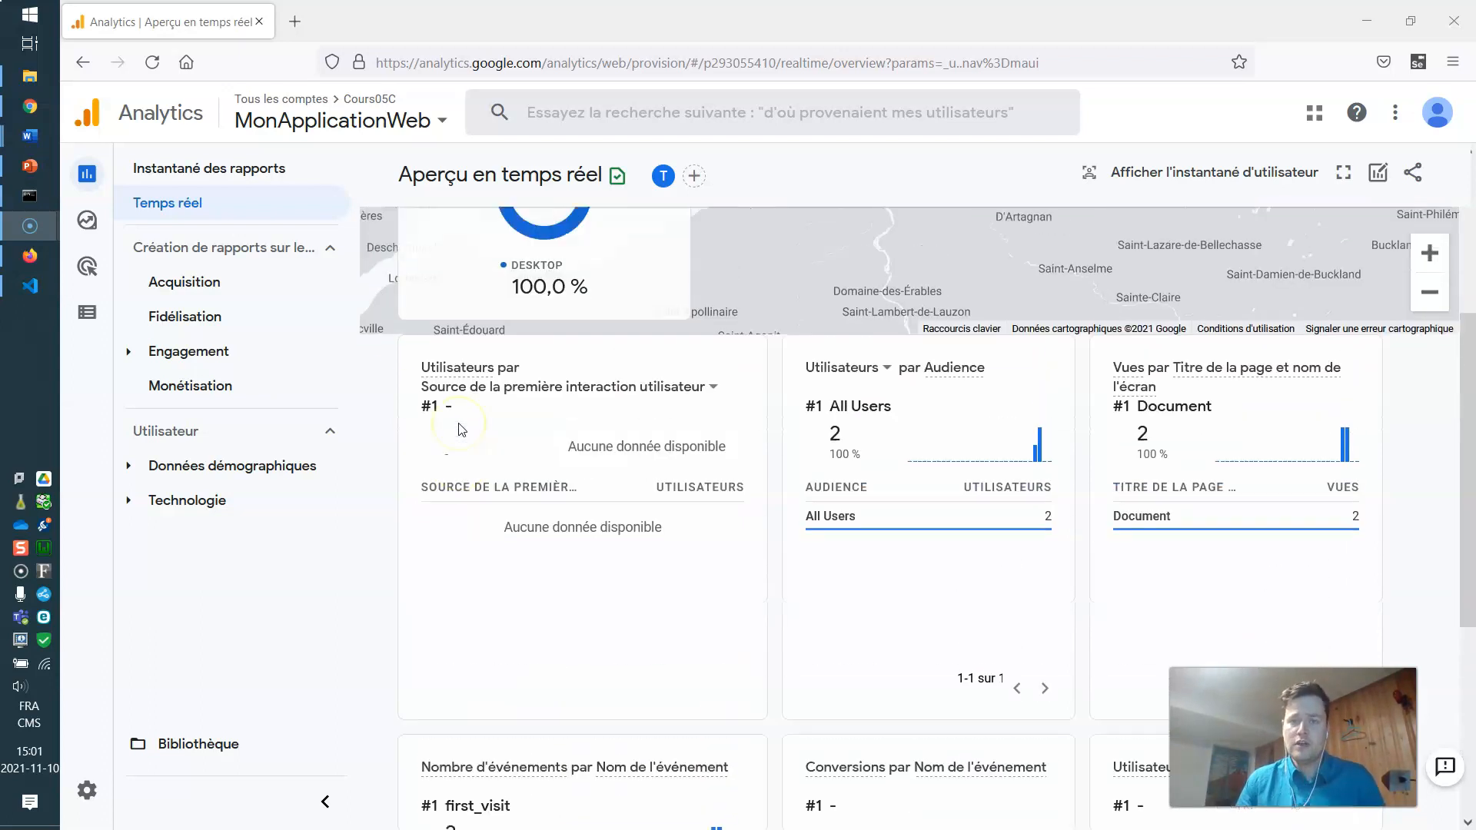
# Let the real-time cards refresh until Document page views reach 3, then scroll back to the map.
pyautogui.moveTo(460, 423)
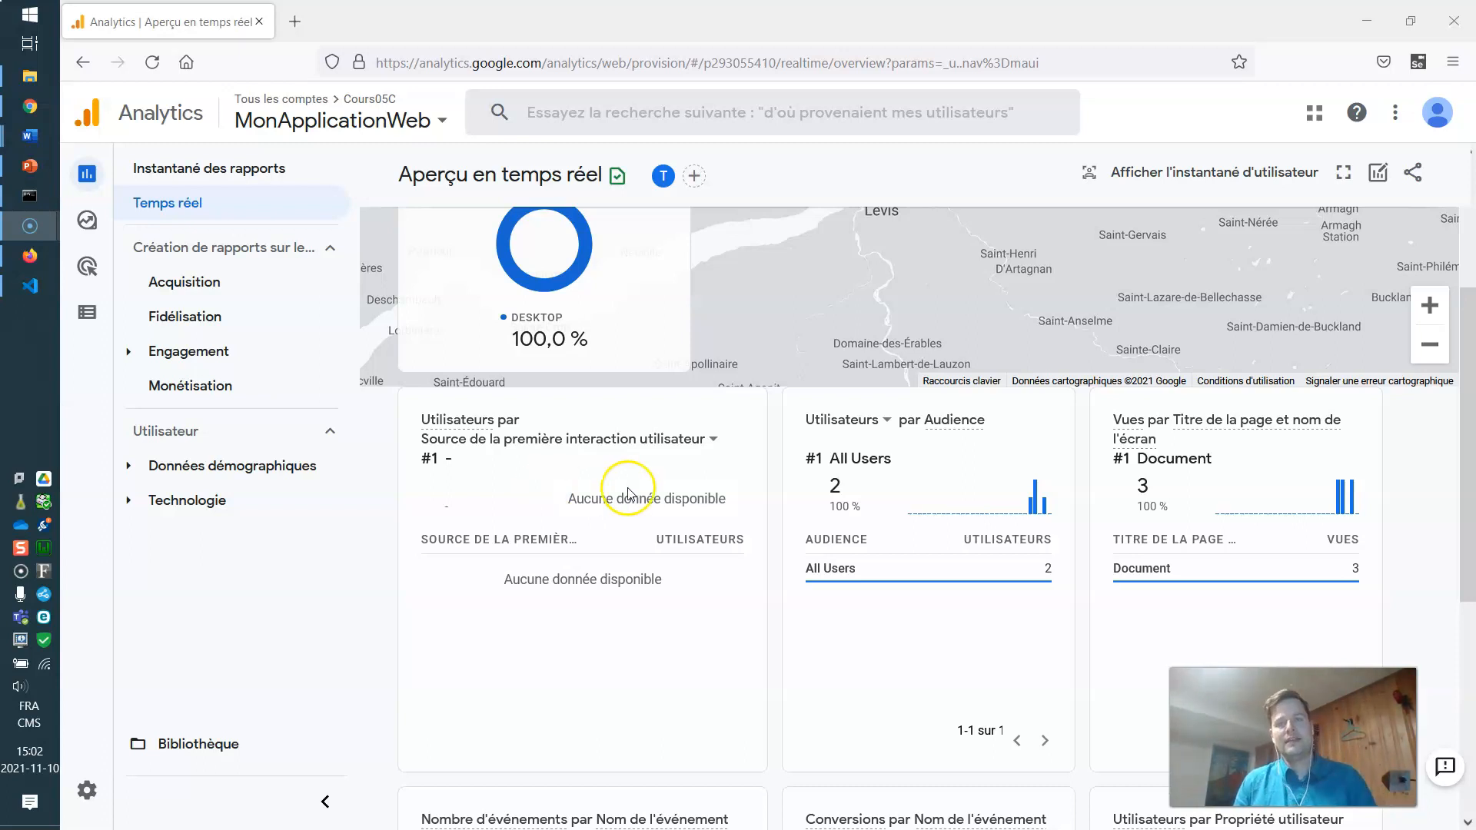
pyautogui.scroll(3, 692, 492)
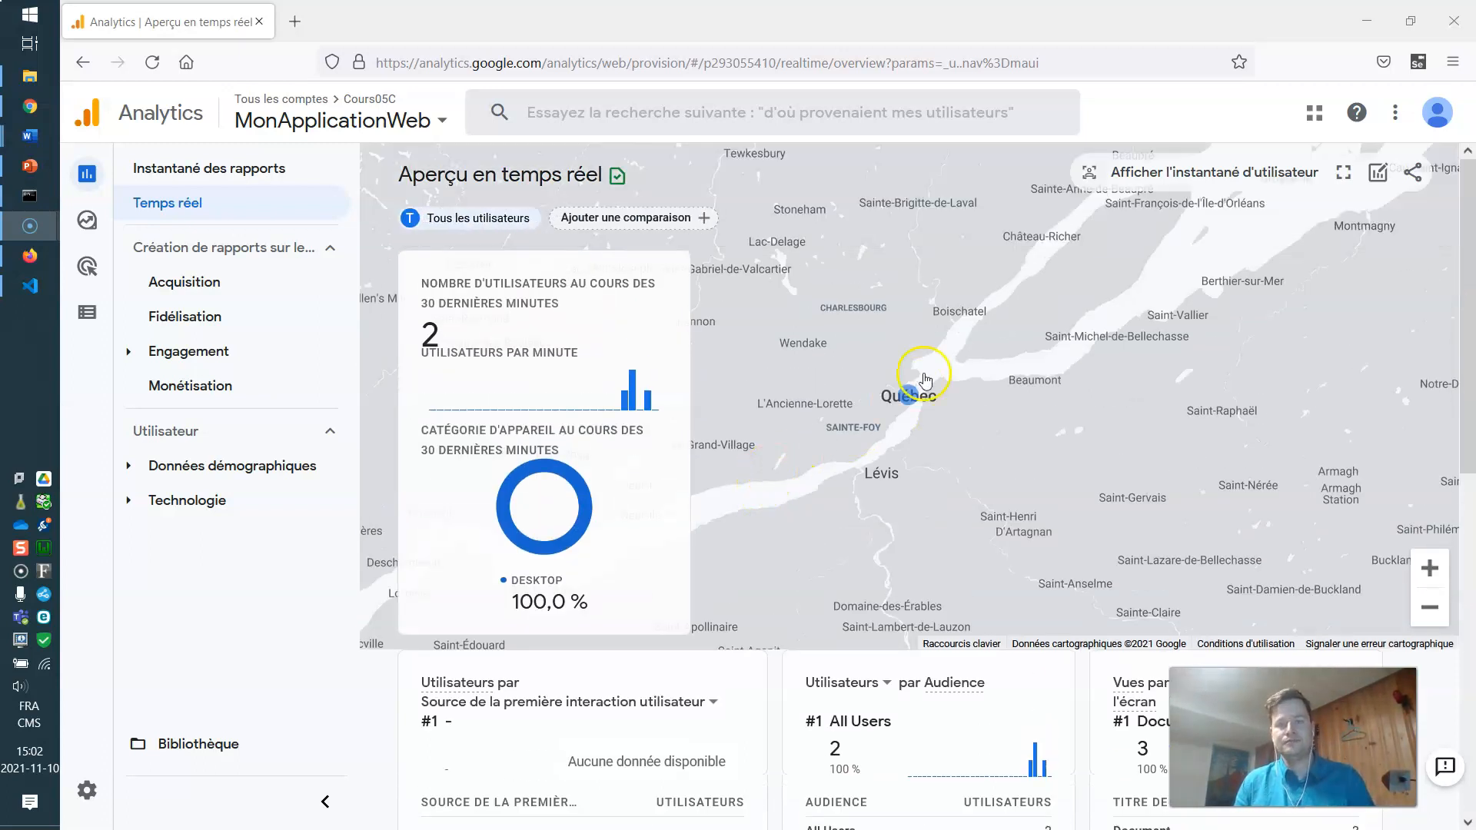